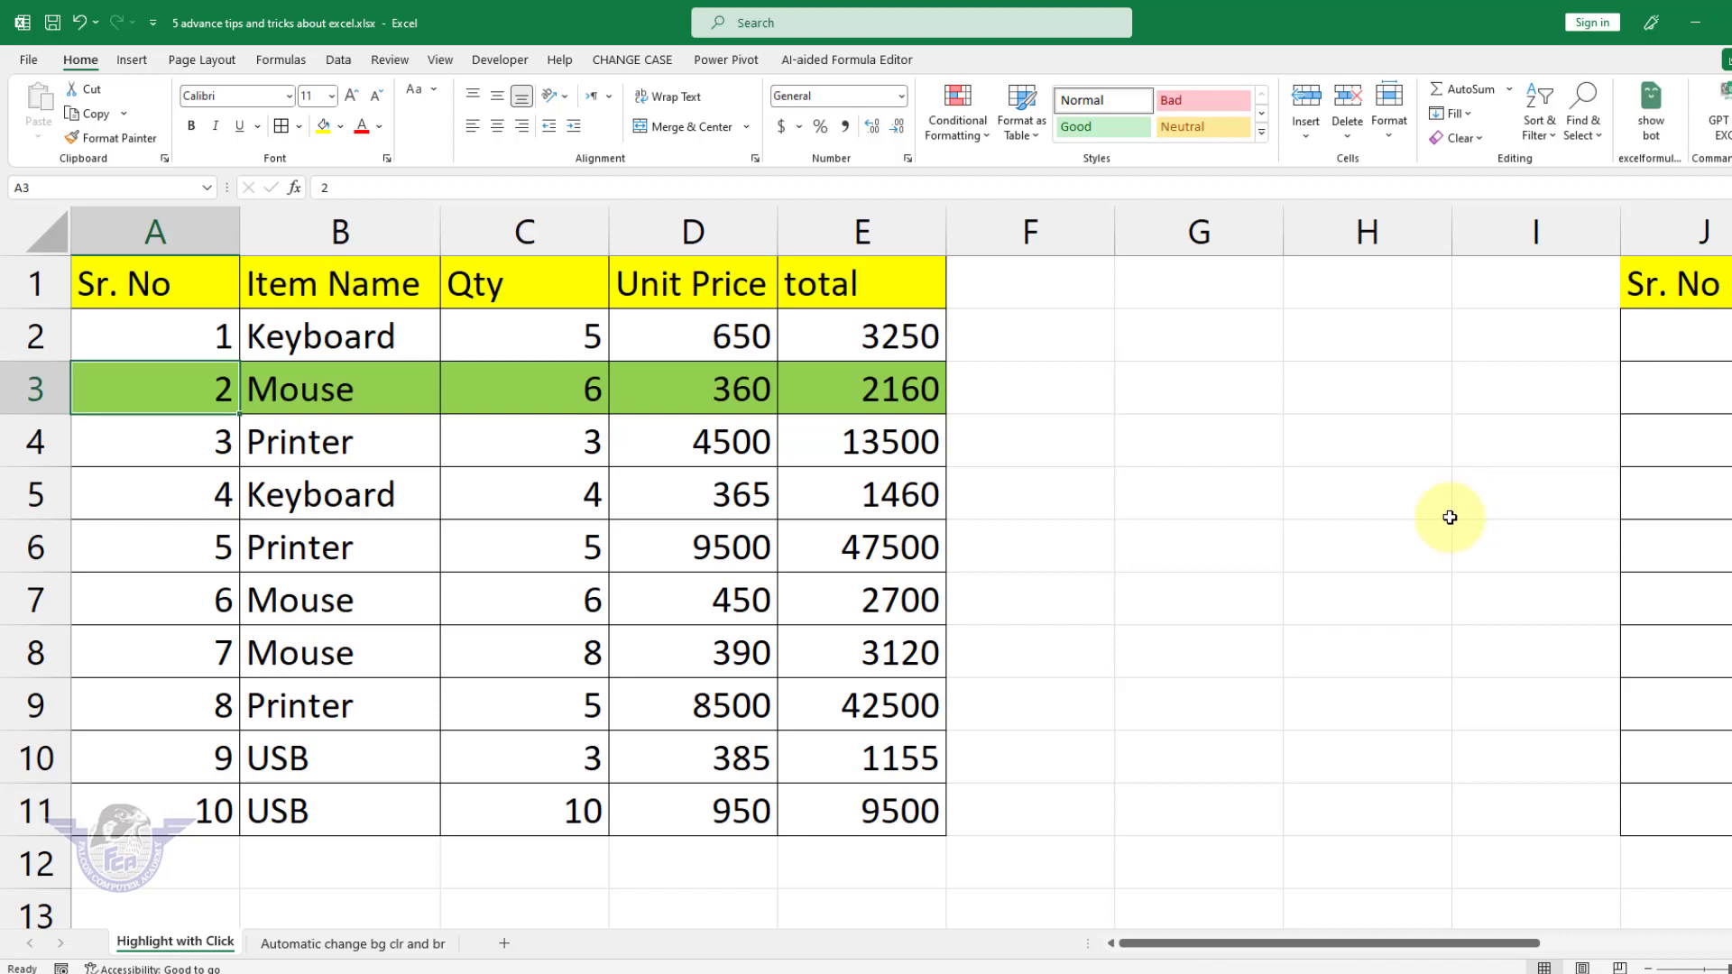
Step: Check the row highlighting in the first table by selecting various Sr. No cells between A2 and A9
{"action": "left_click", "coordinate": [218, 554]}
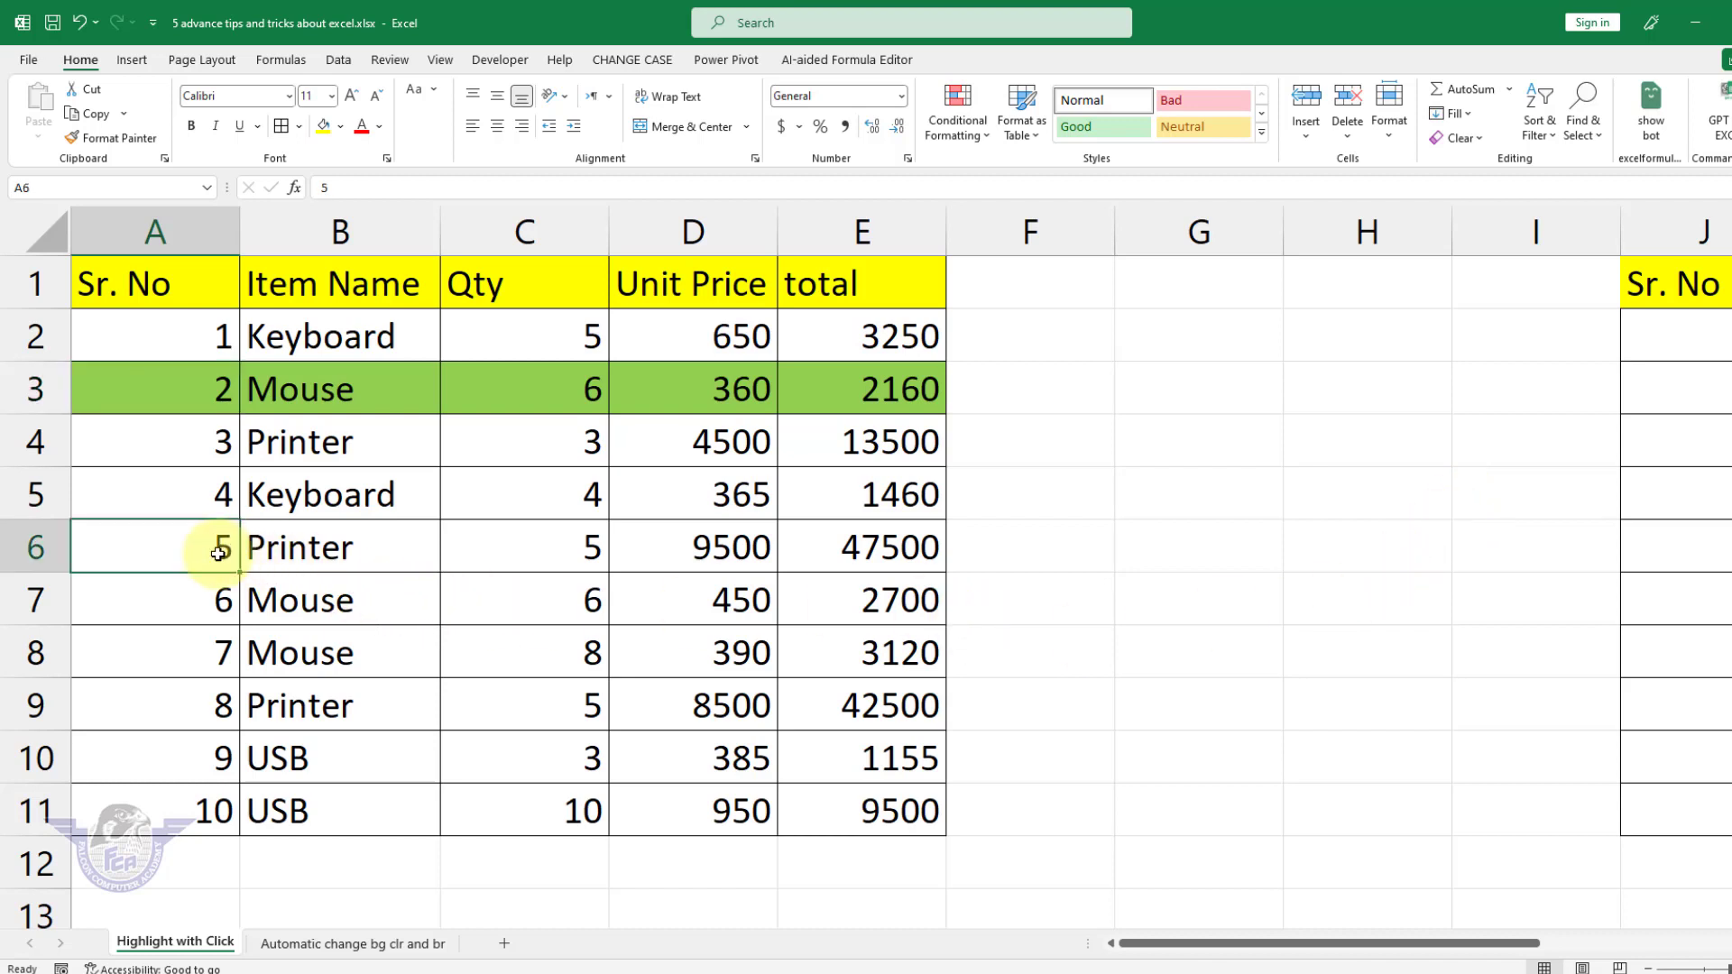
{"action": "left_click", "coordinate": [186, 615]}
{"action": "left_click", "coordinate": [186, 708]}
{"action": "left_click", "coordinate": [188, 553]}
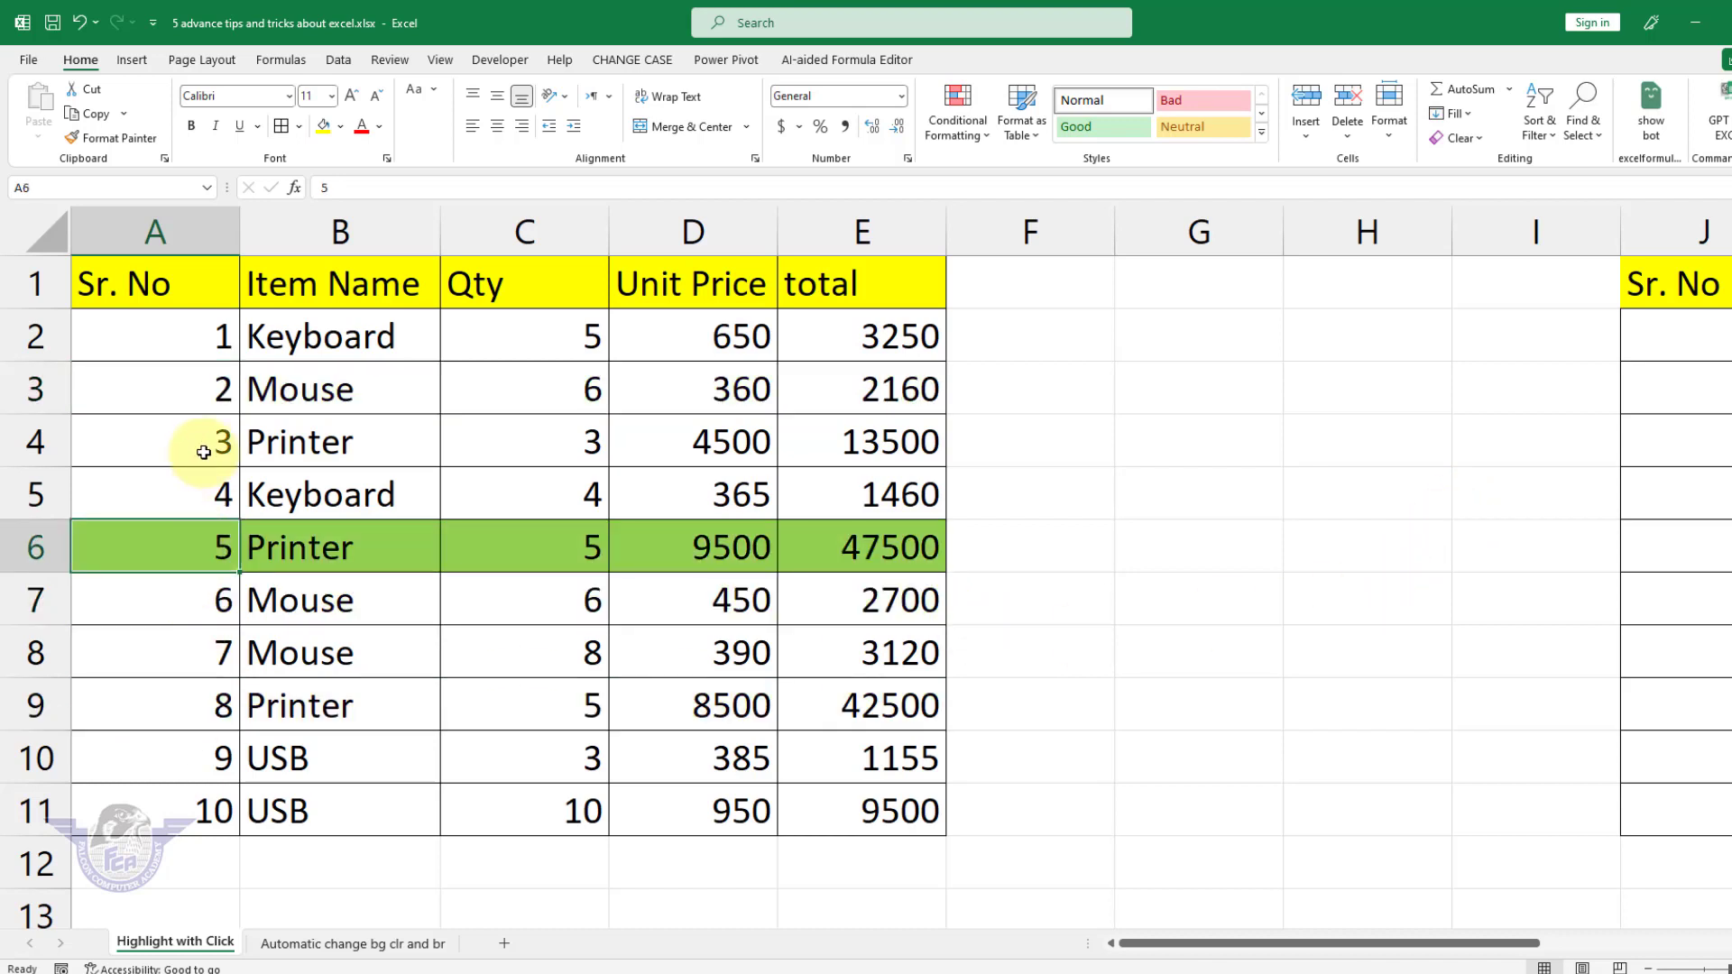
{"action": "left_click", "coordinate": [212, 446]}
{"action": "left_click", "coordinate": [193, 379]}
{"action": "left_click", "coordinate": [217, 338]}
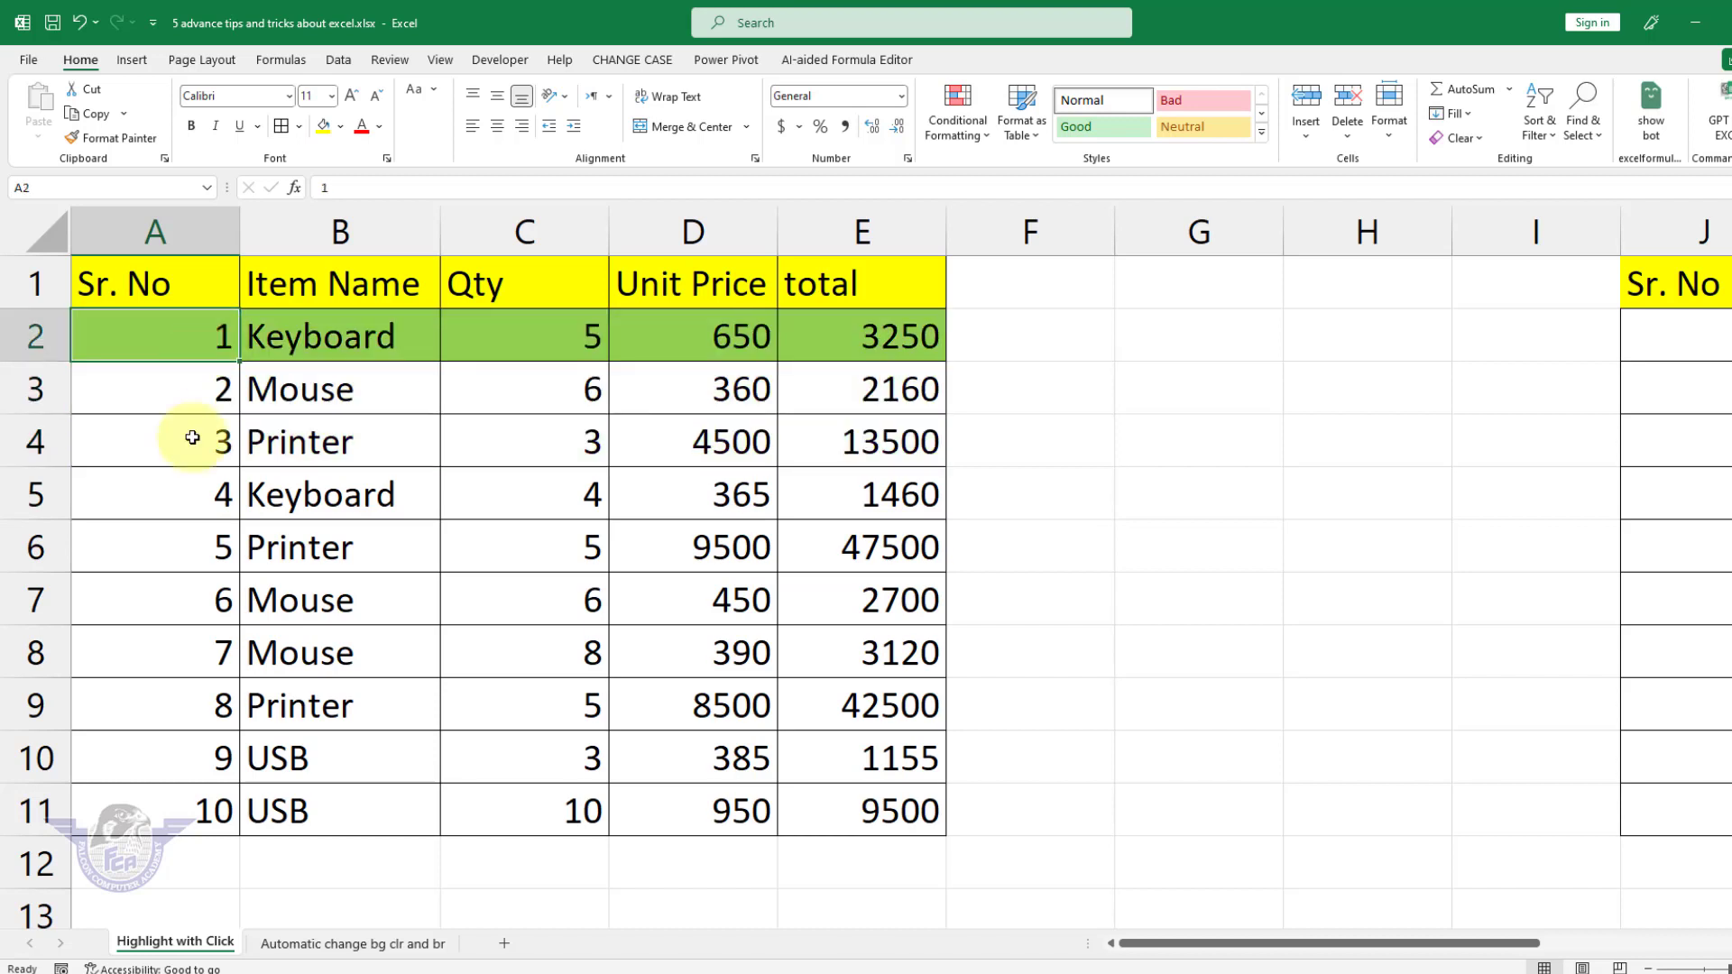
{"action": "left_click", "coordinate": [185, 441]}
{"action": "left_click", "coordinate": [196, 551]}
{"action": "left_click", "coordinate": [213, 602]}
{"action": "left_click", "coordinate": [195, 692]}
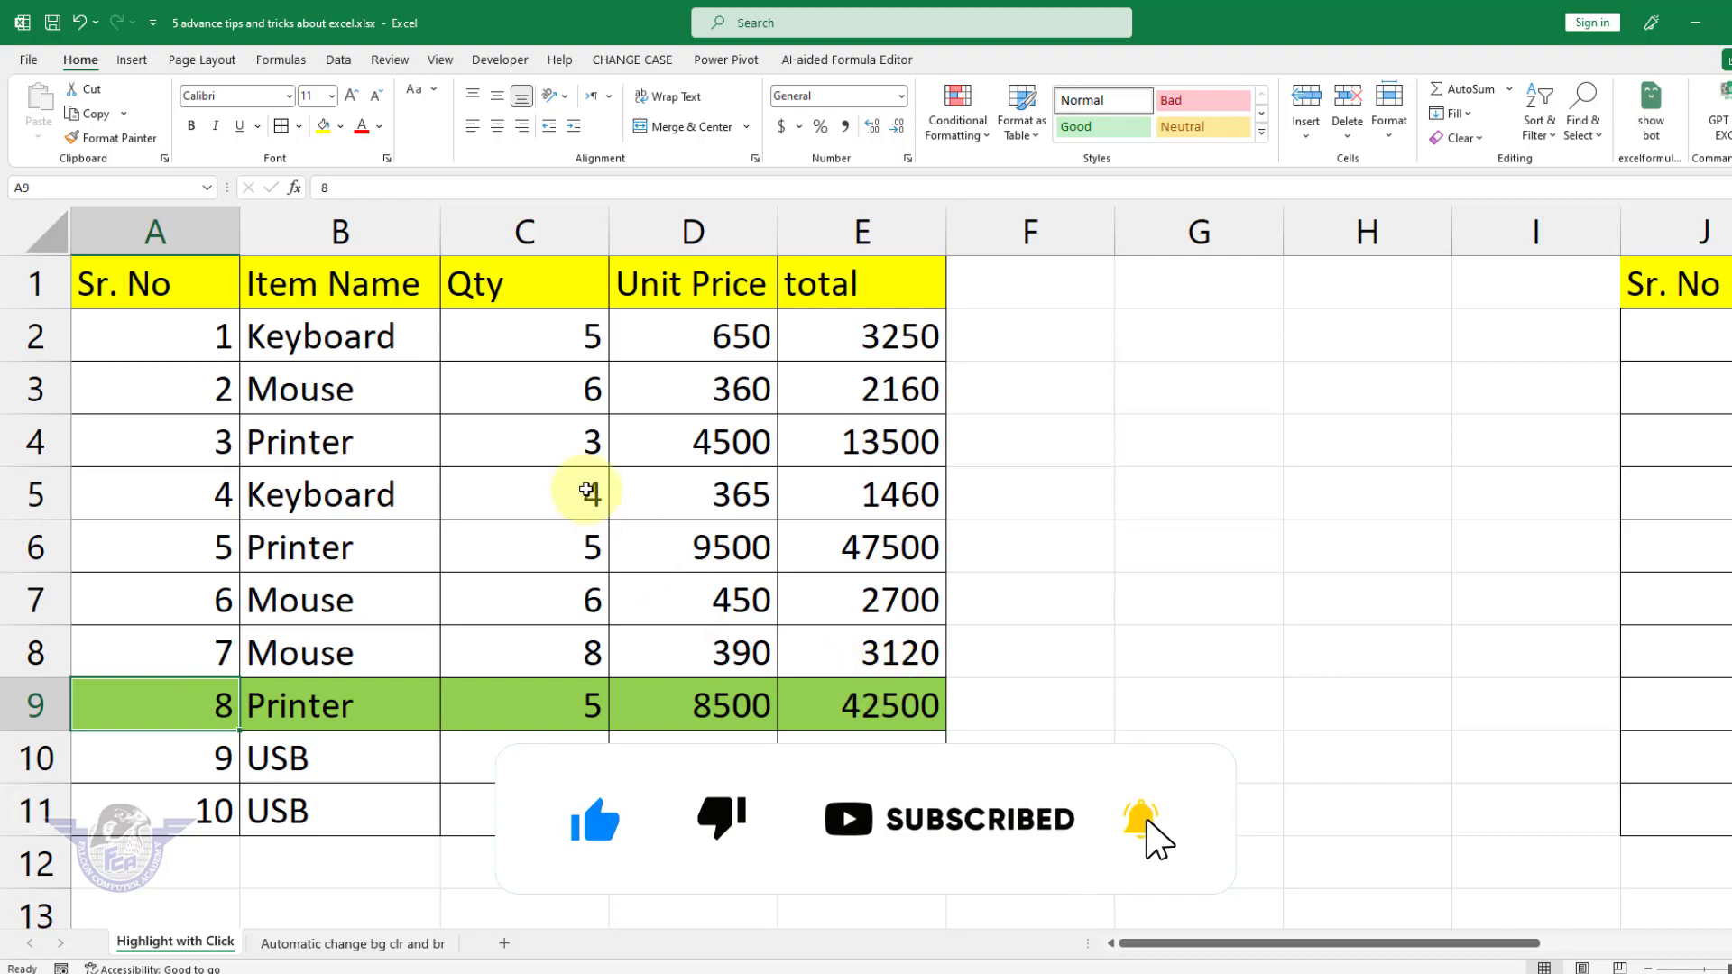
Step: Check the second table's response to selection by selecting Sr. No cells J2, J3 and J4
{"action": "left_click_drag", "start_coordinate": [1442, 943], "coordinate": [1677, 954]}
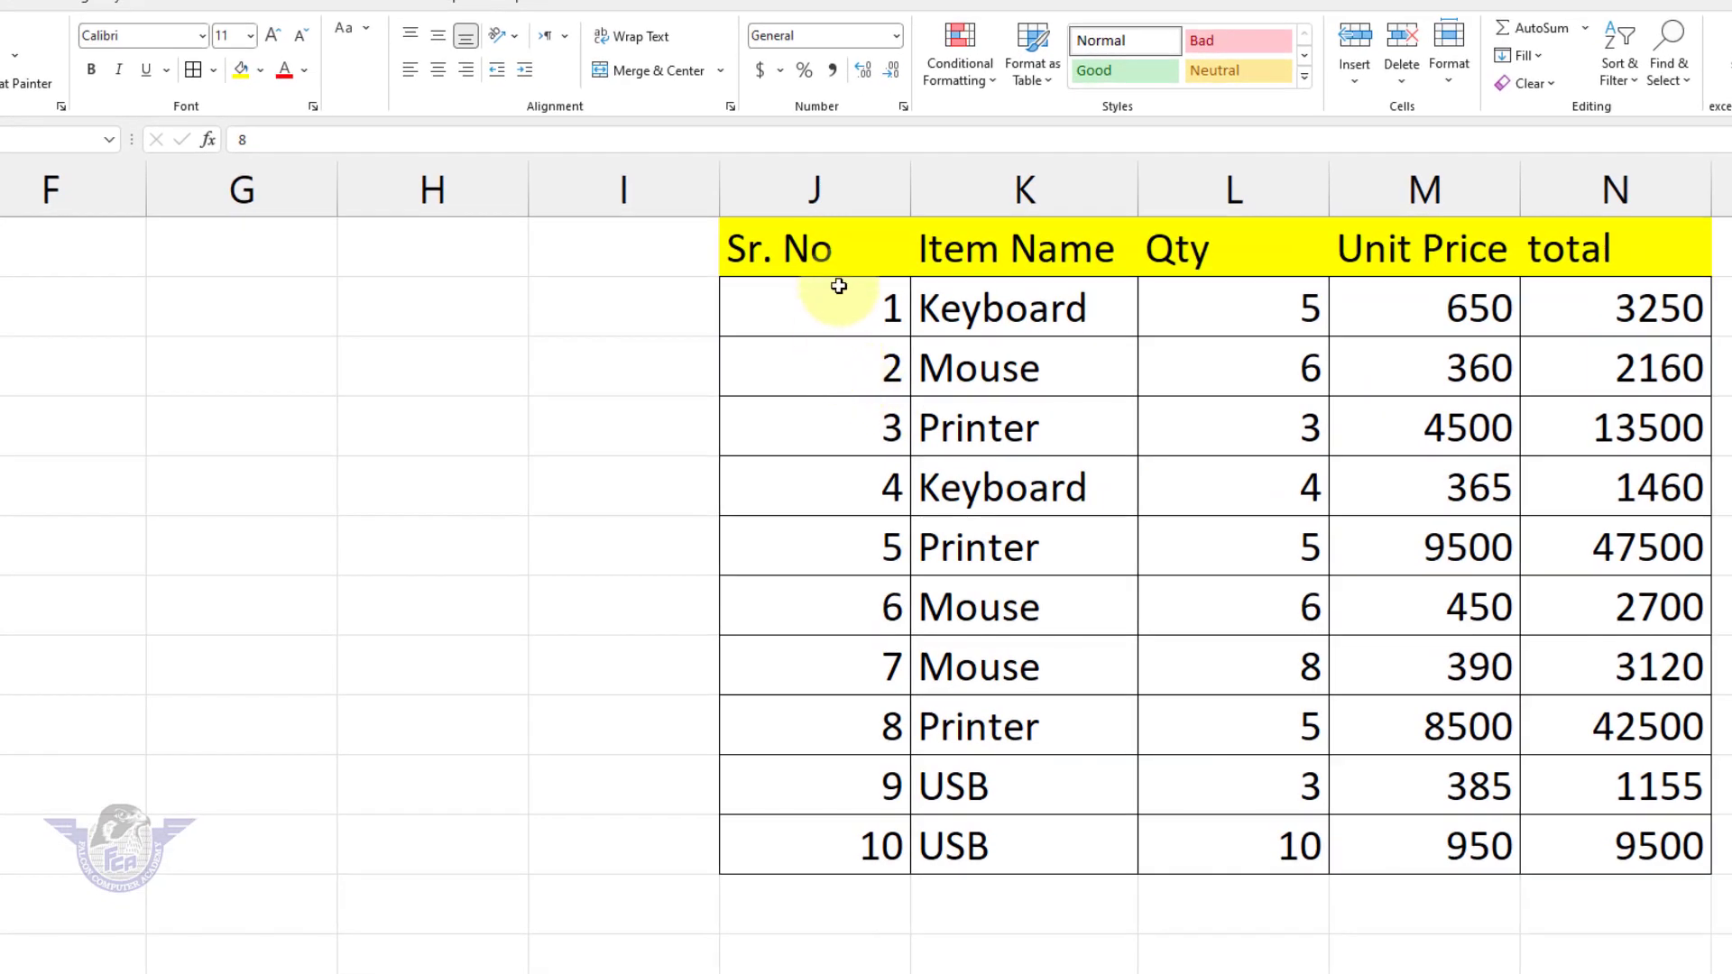
{"action": "left_click", "coordinate": [776, 309]}
{"action": "left_click", "coordinate": [815, 371]}
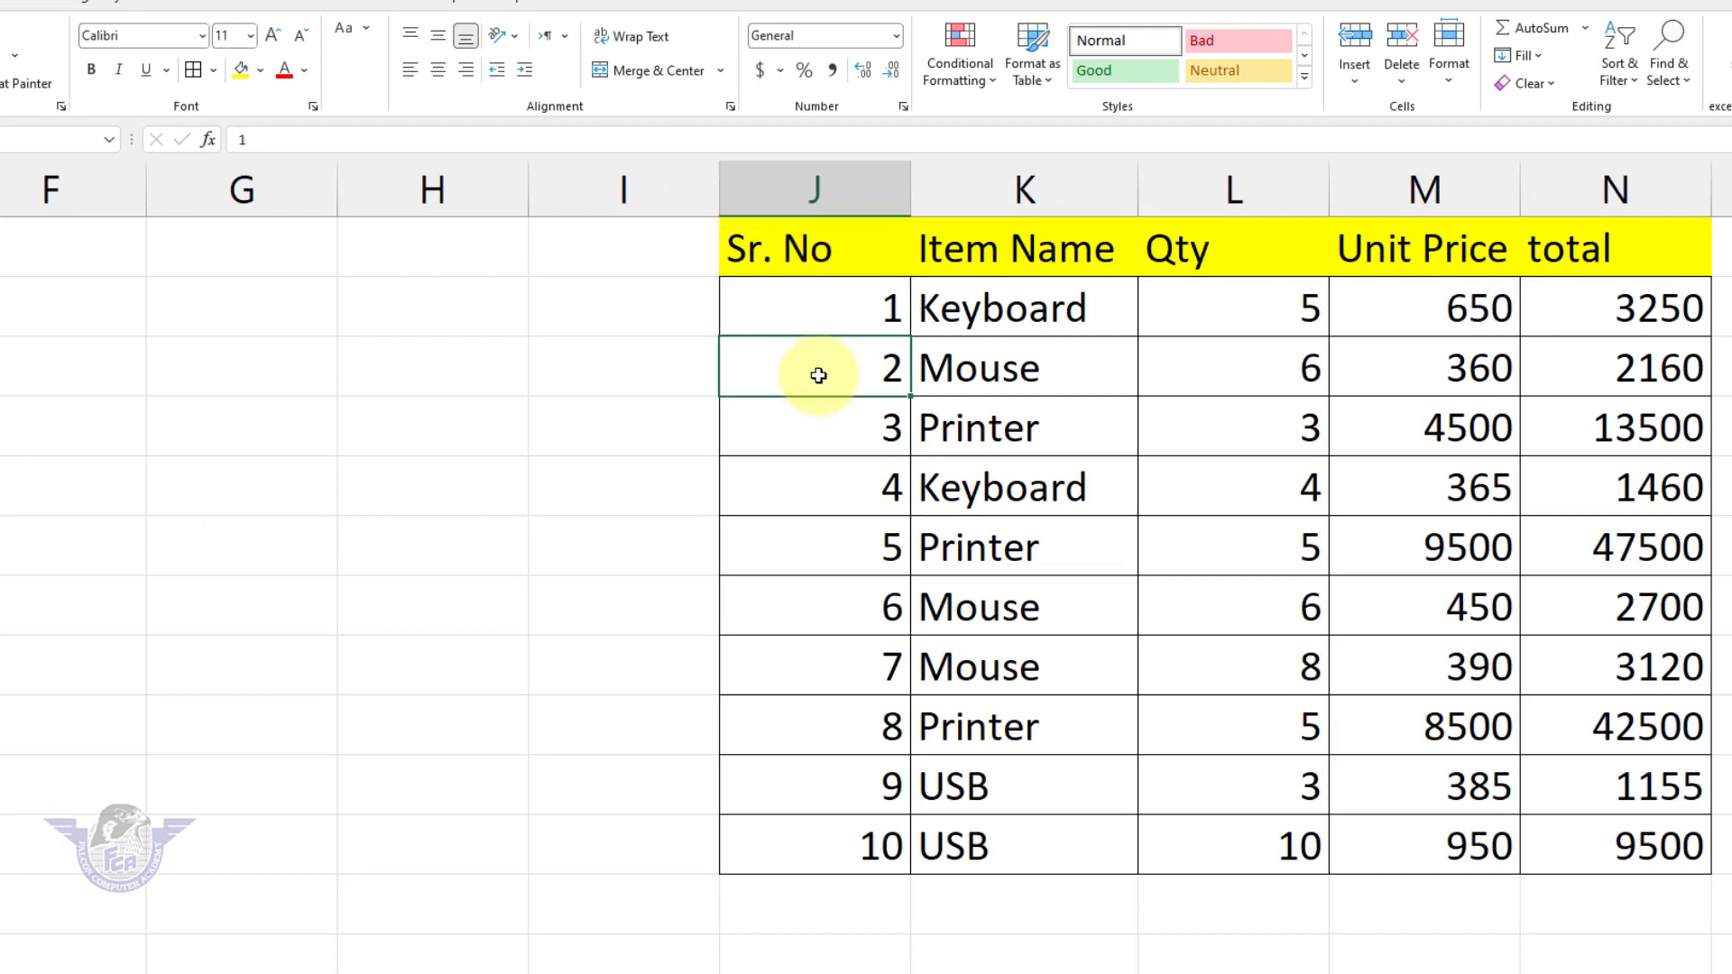
{"action": "left_click", "coordinate": [826, 450]}
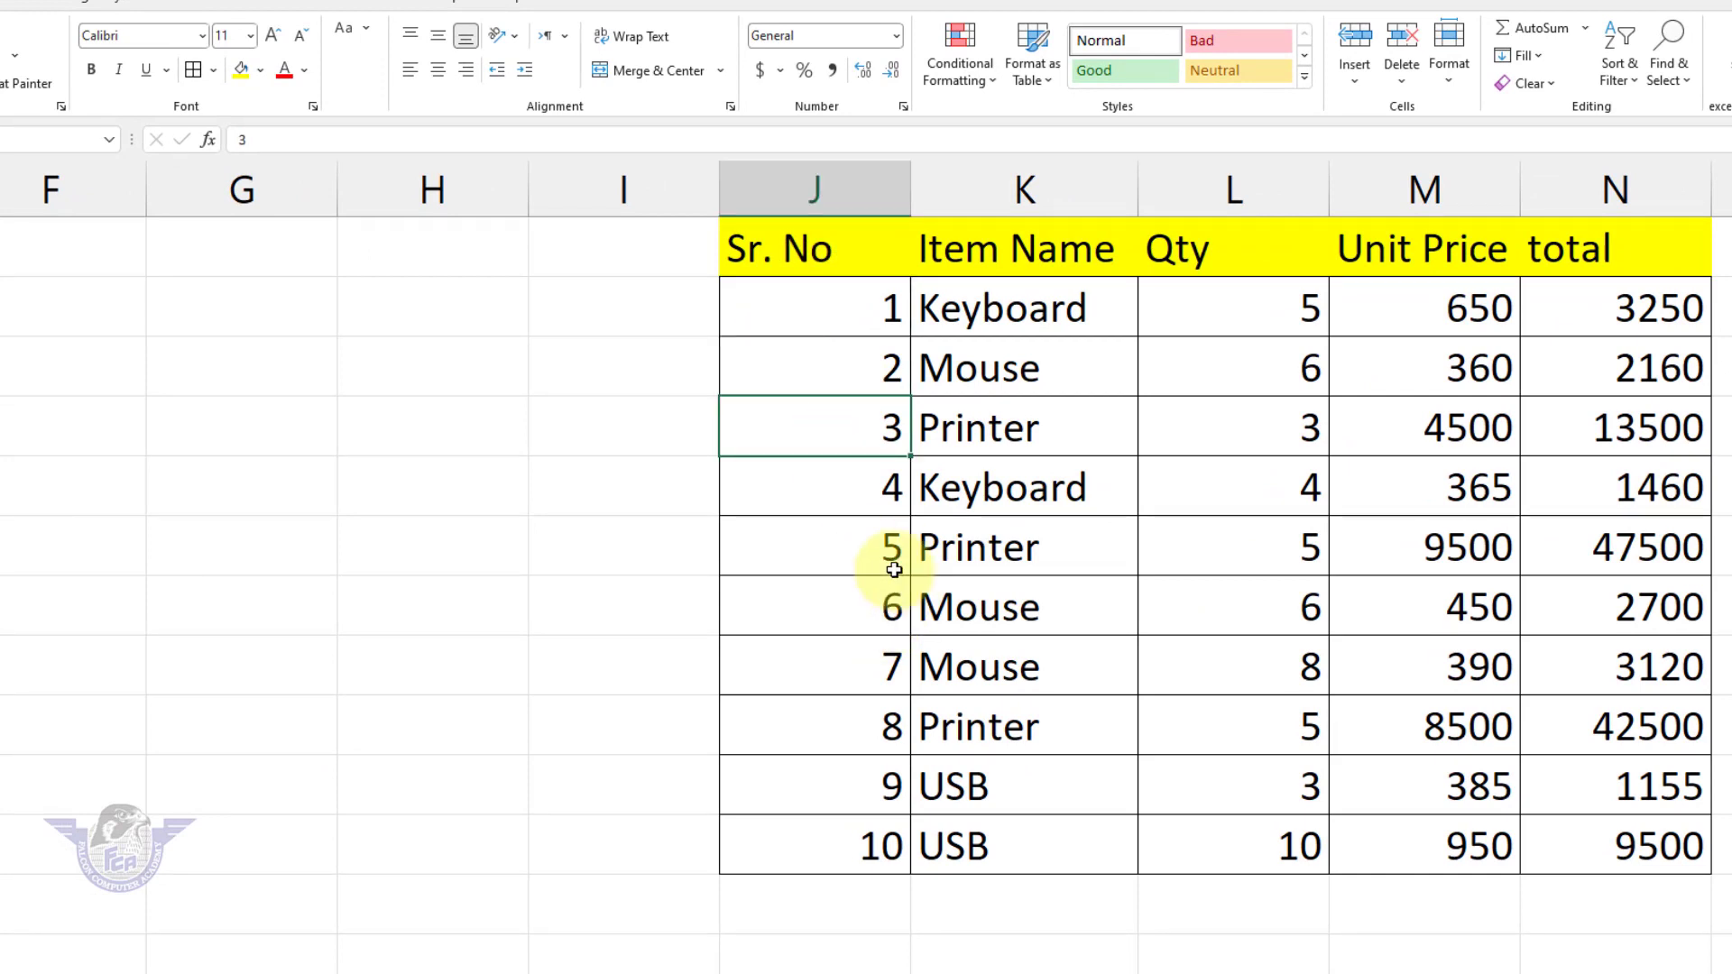
Step: Apply all borders to the second table, J1:N11, including its header row
{"action": "left_click_drag", "start_coordinate": [812, 248], "coordinate": [1599, 829]}
{"action": "left_click", "coordinate": [191, 69]}
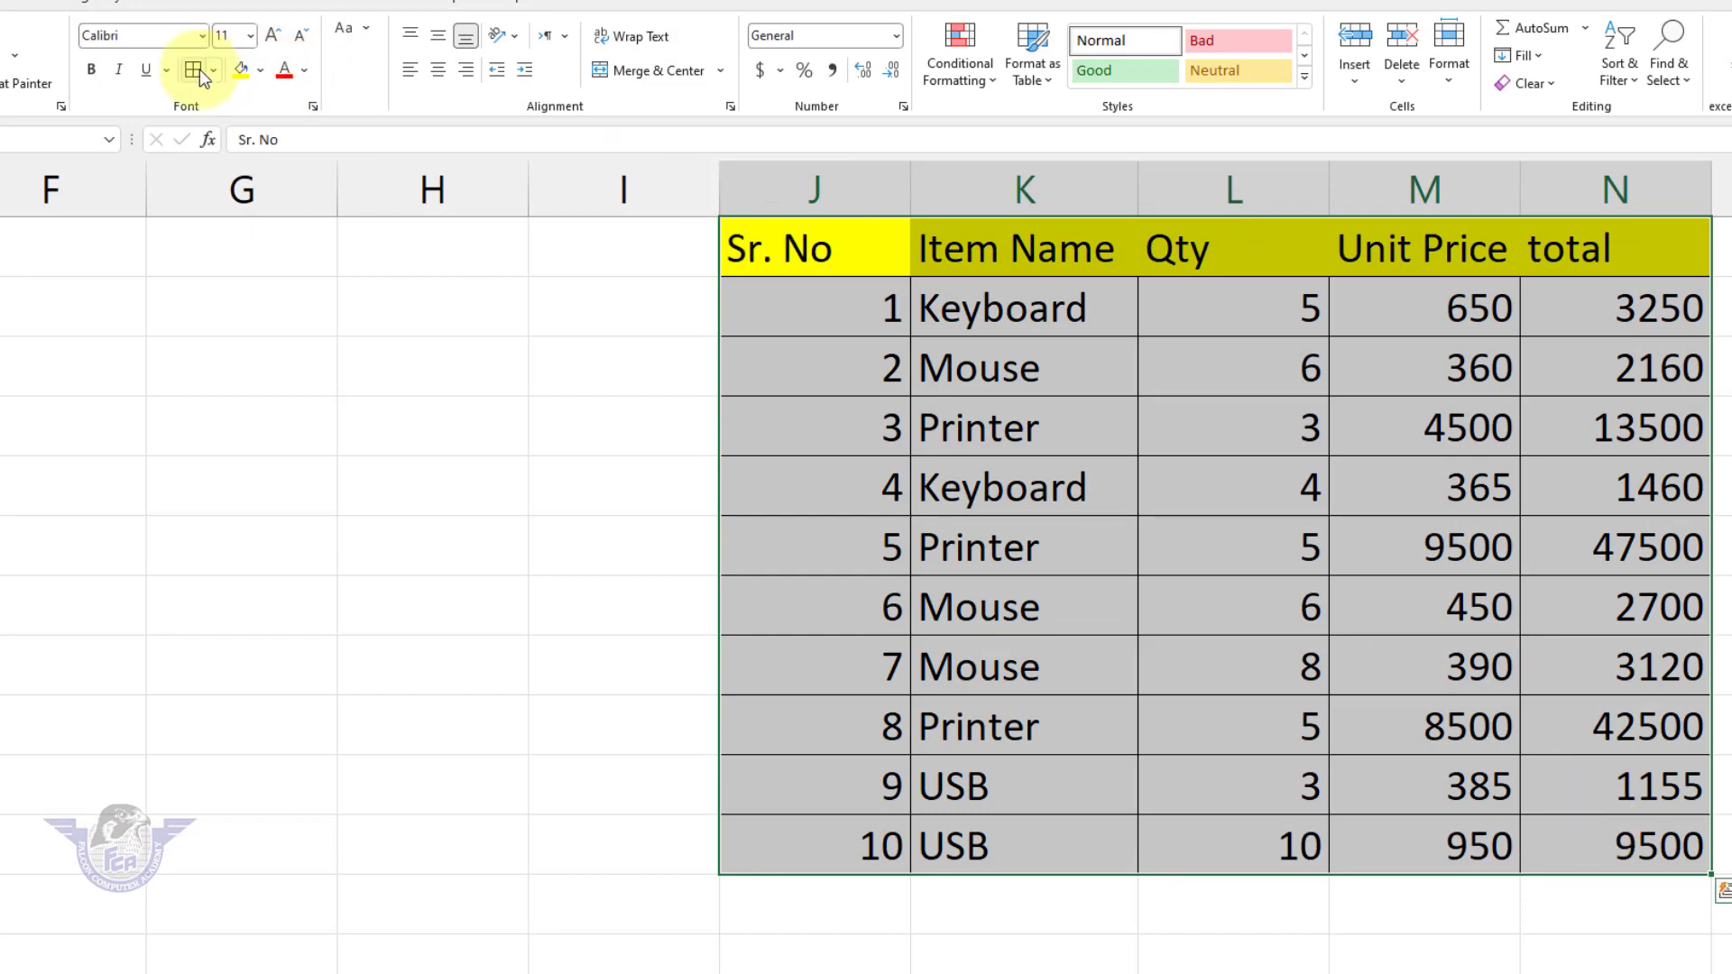
{"action": "left_click", "coordinate": [829, 403]}
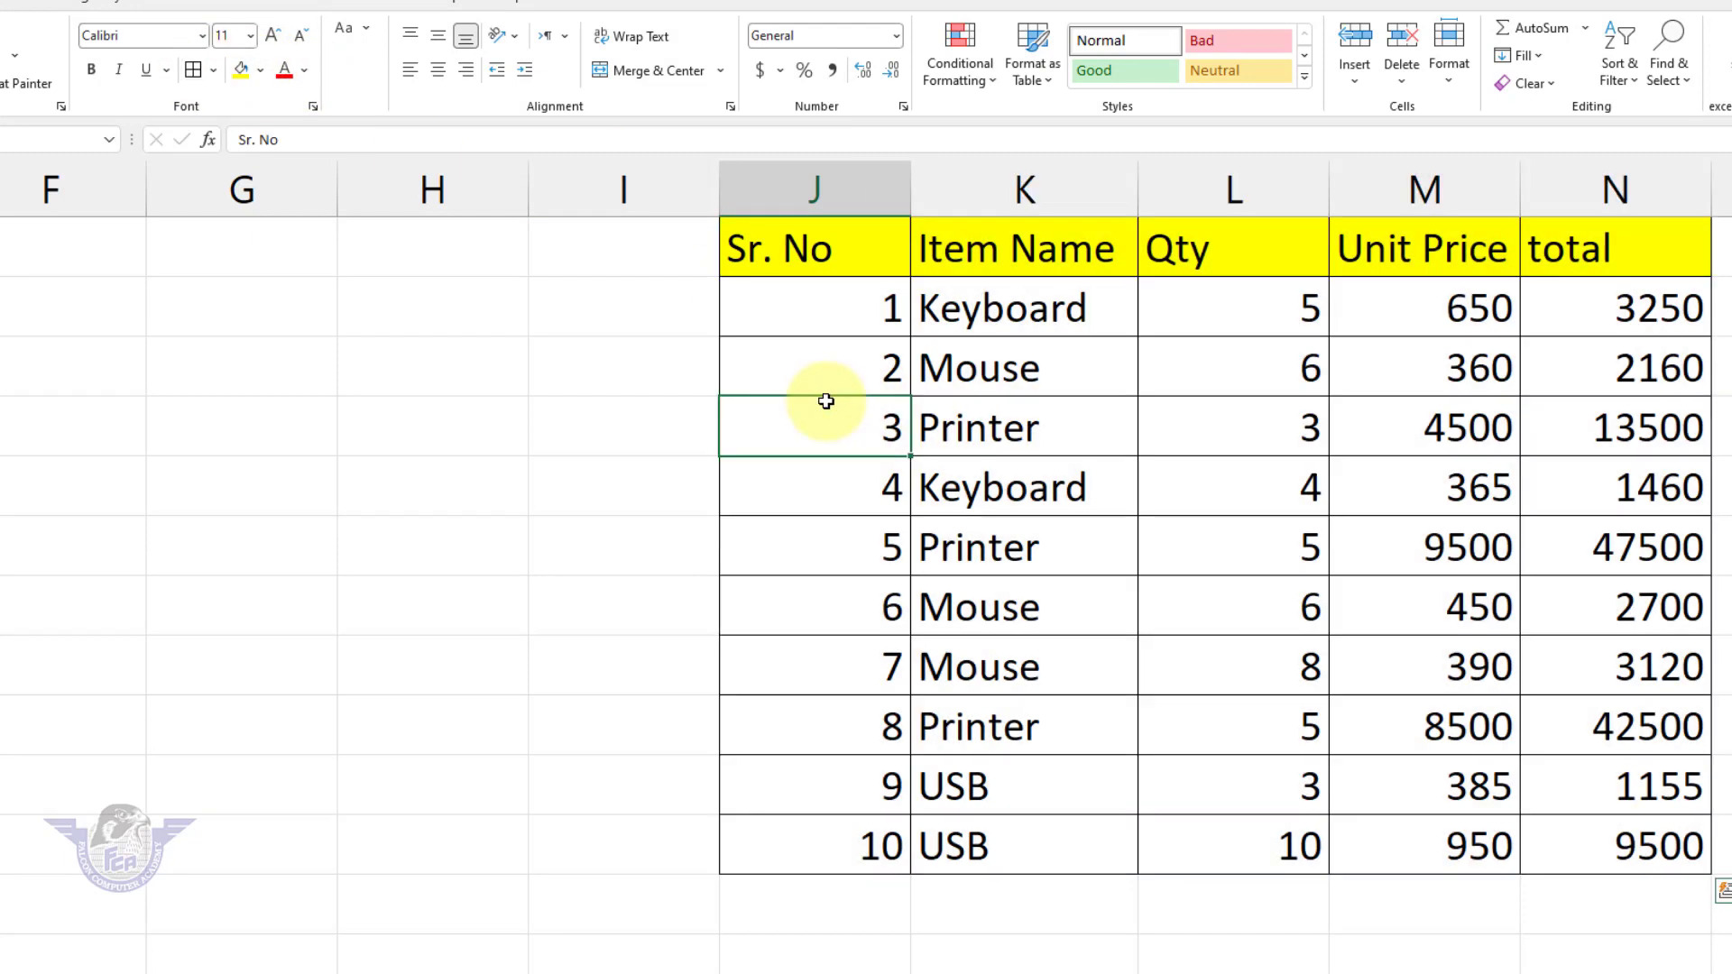
Step: Create a formula-based conditional formatting rule for J1:N11 with the formula =row()=cell("row")
{"action": "left_click", "coordinate": [787, 250]}
{"action": "left_click_drag", "start_coordinate": [787, 250], "coordinate": [1614, 849]}
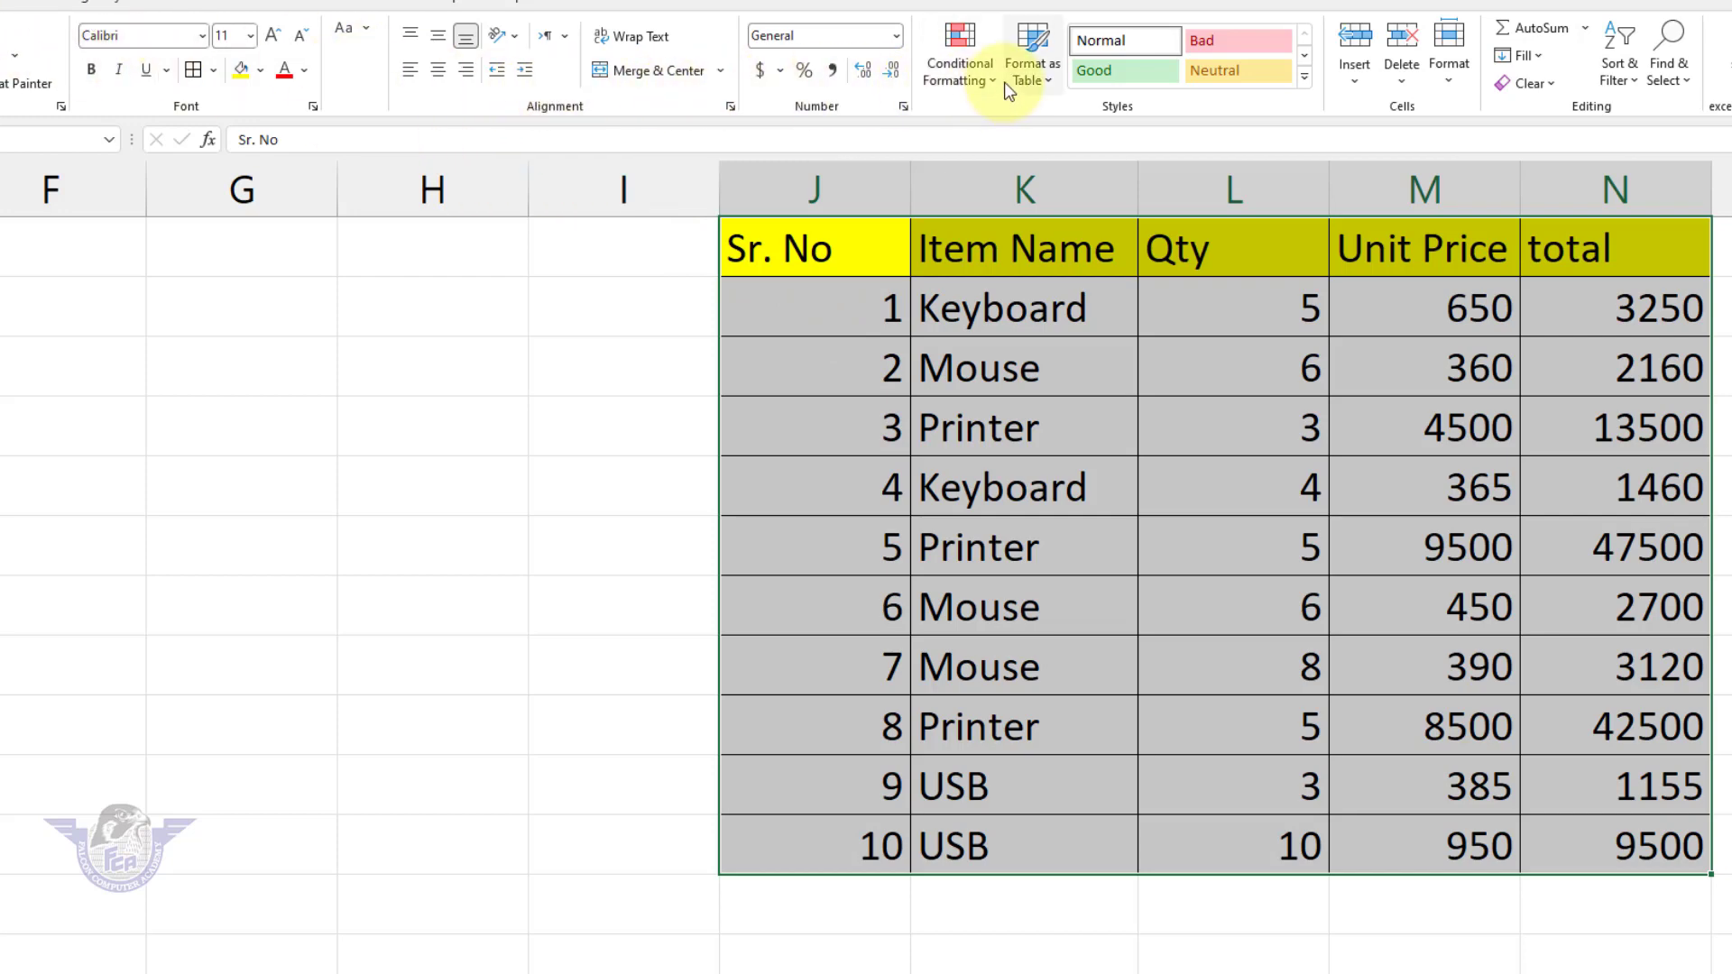
{"action": "left_click", "coordinate": [962, 90]}
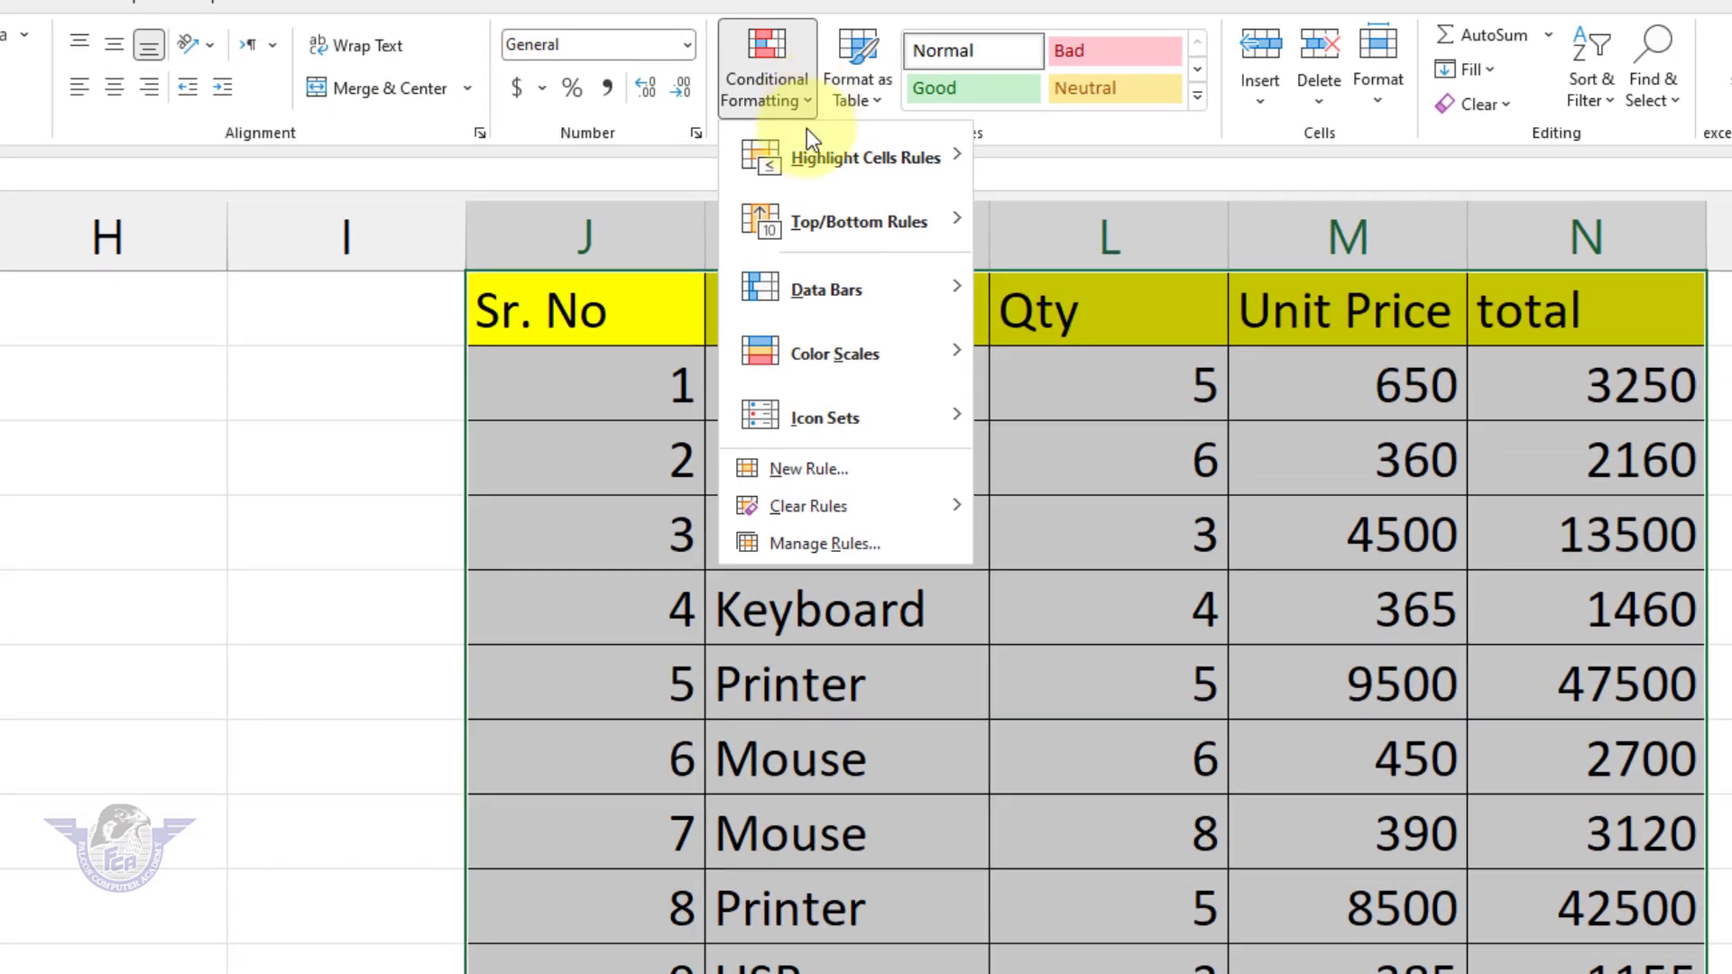
{"action": "left_click", "coordinate": [811, 471]}
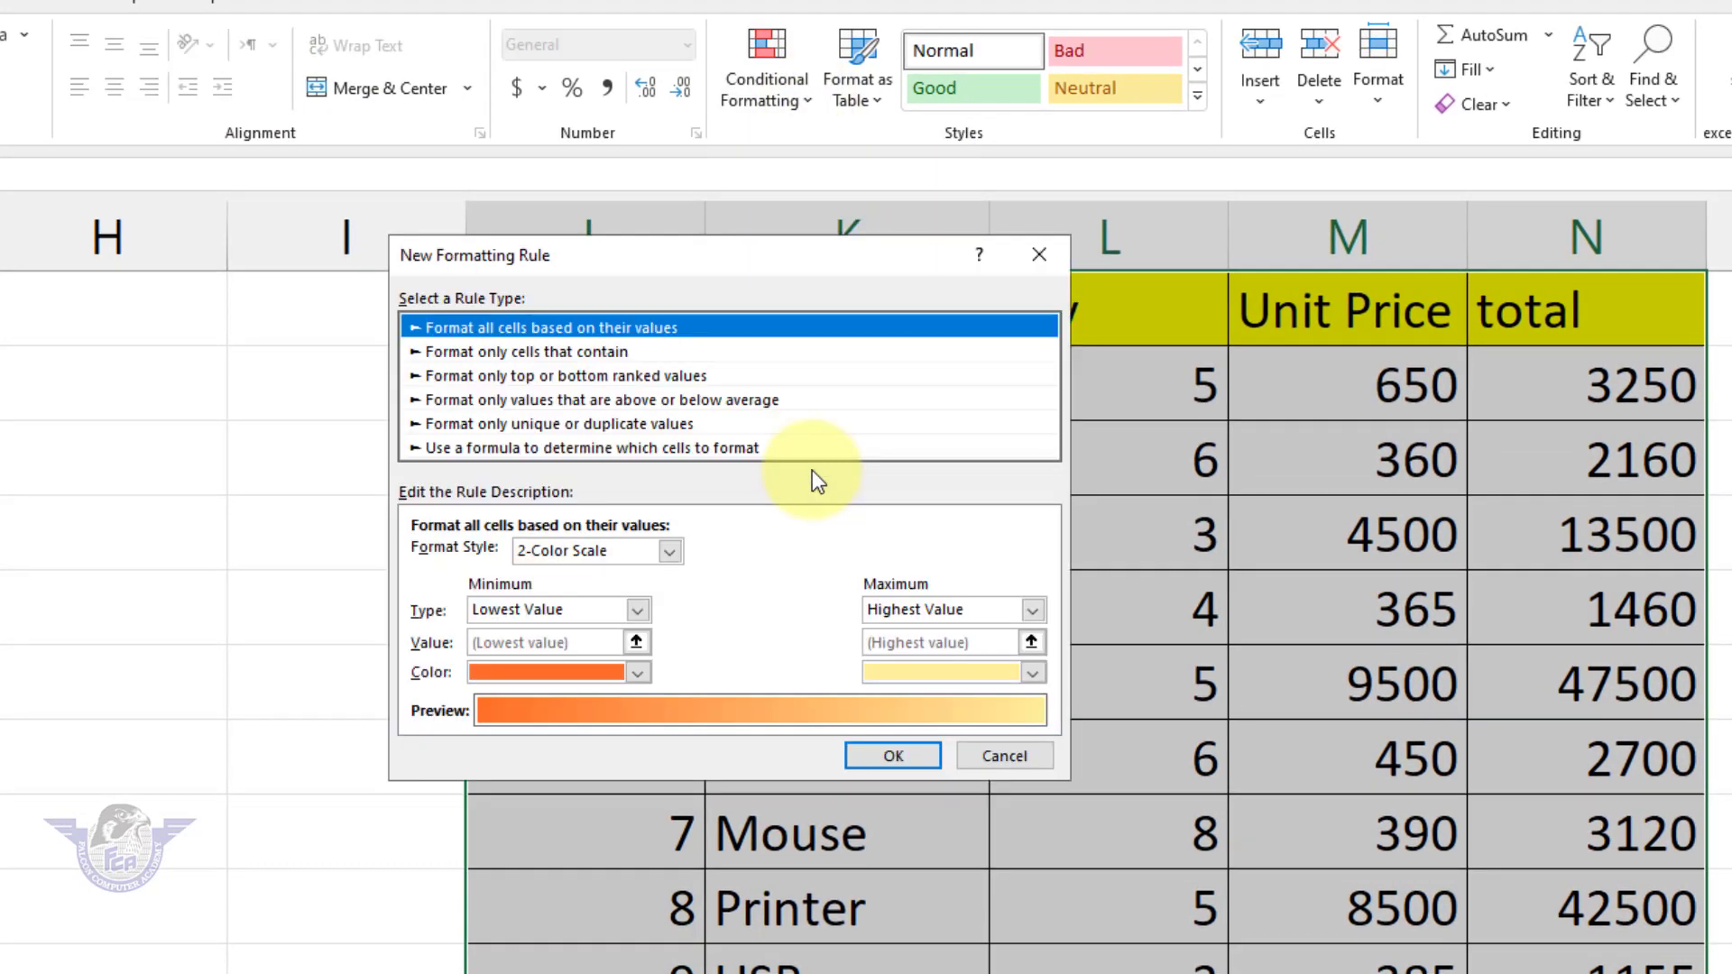
{"action": "left_click", "coordinate": [528, 449]}
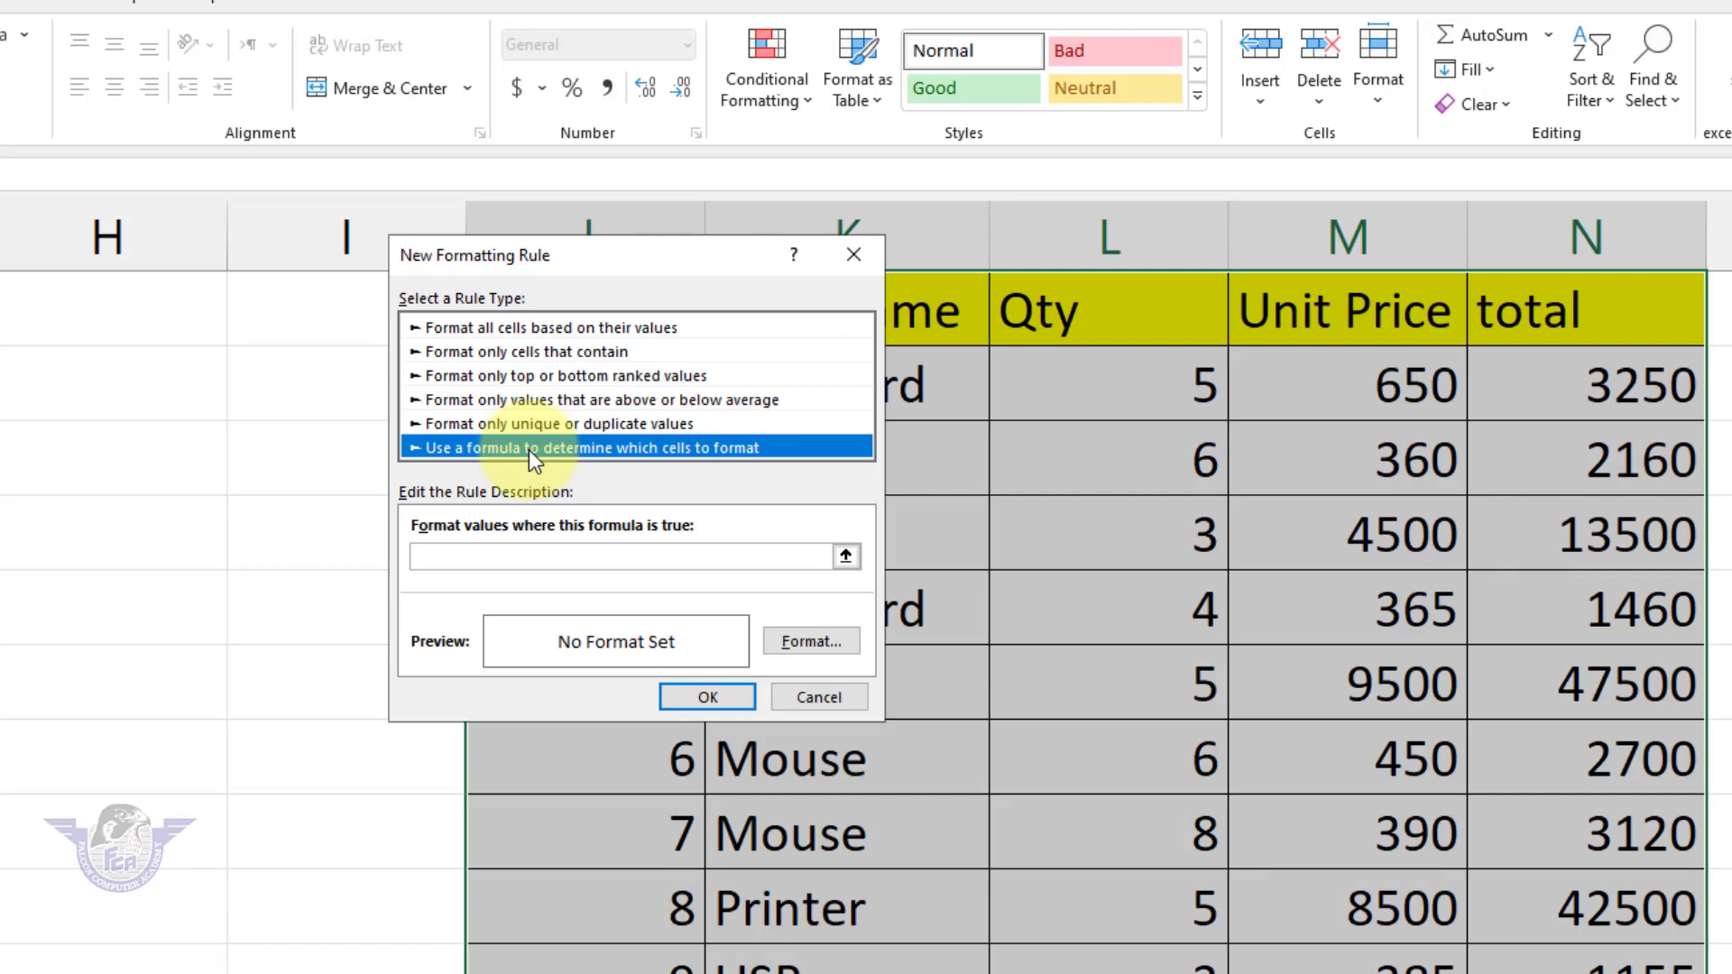
{"action": "left_click", "coordinate": [544, 558]}
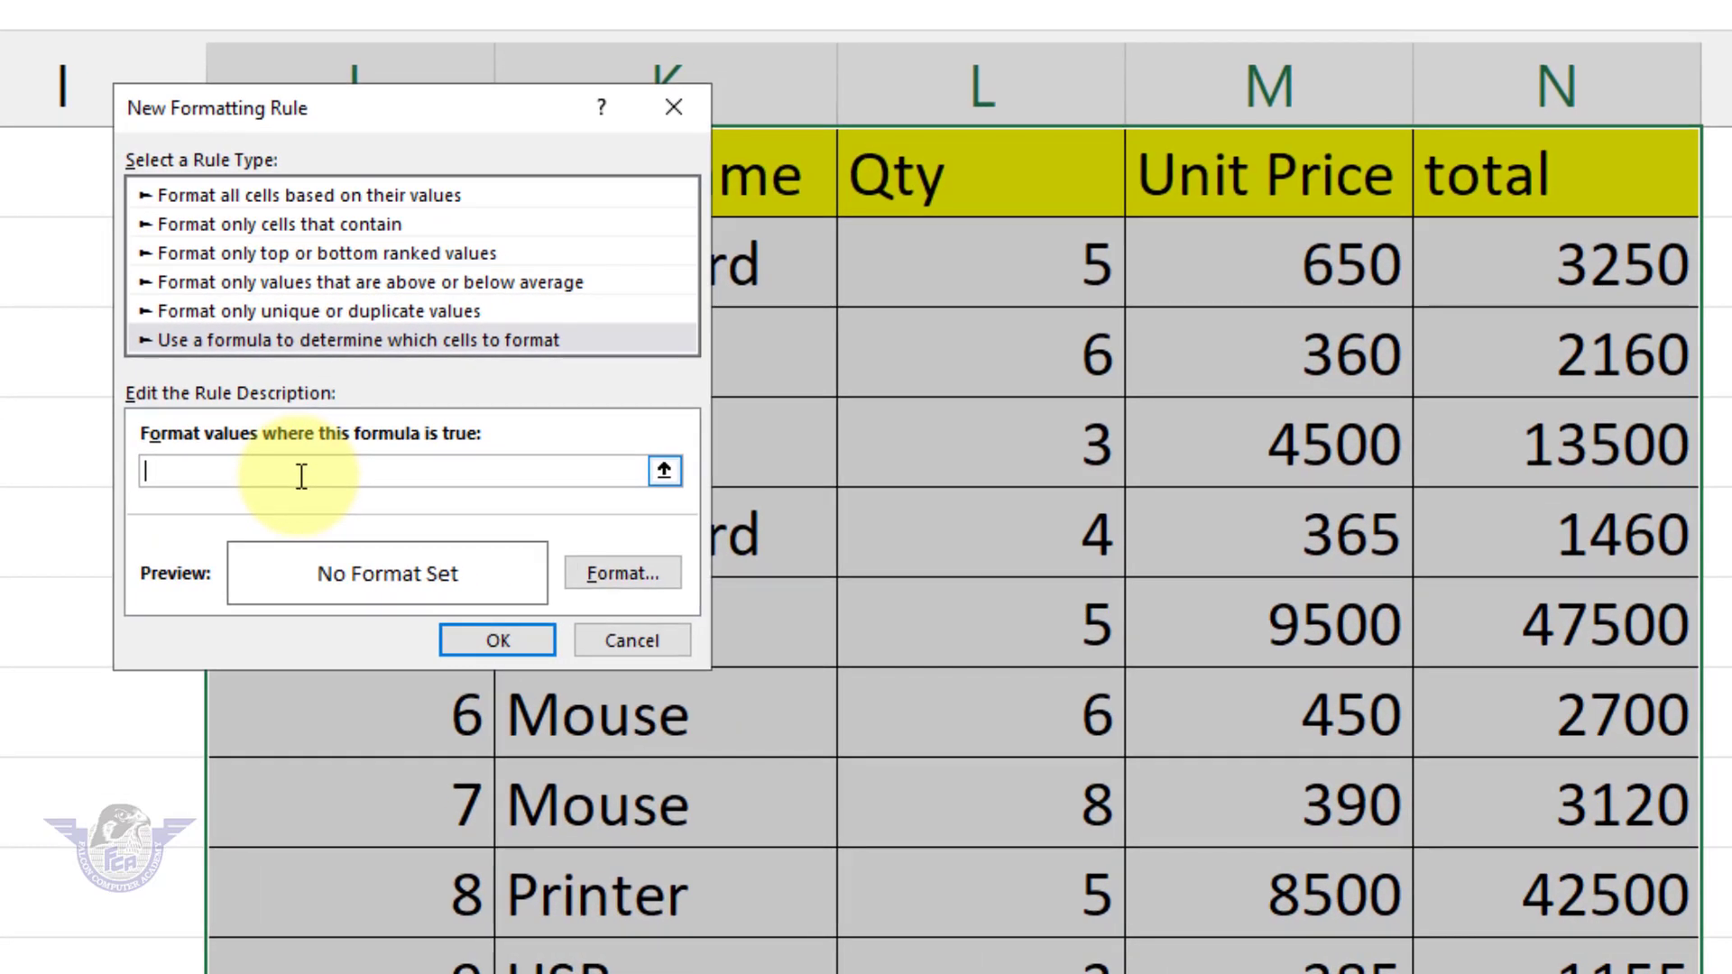
{"action": "type", "text": "=row()=cell(\"row\")"}
Step: Give the new rule a blue fill and a bold white font, and apply it to the table
{"action": "left_click", "coordinate": [640, 582]}
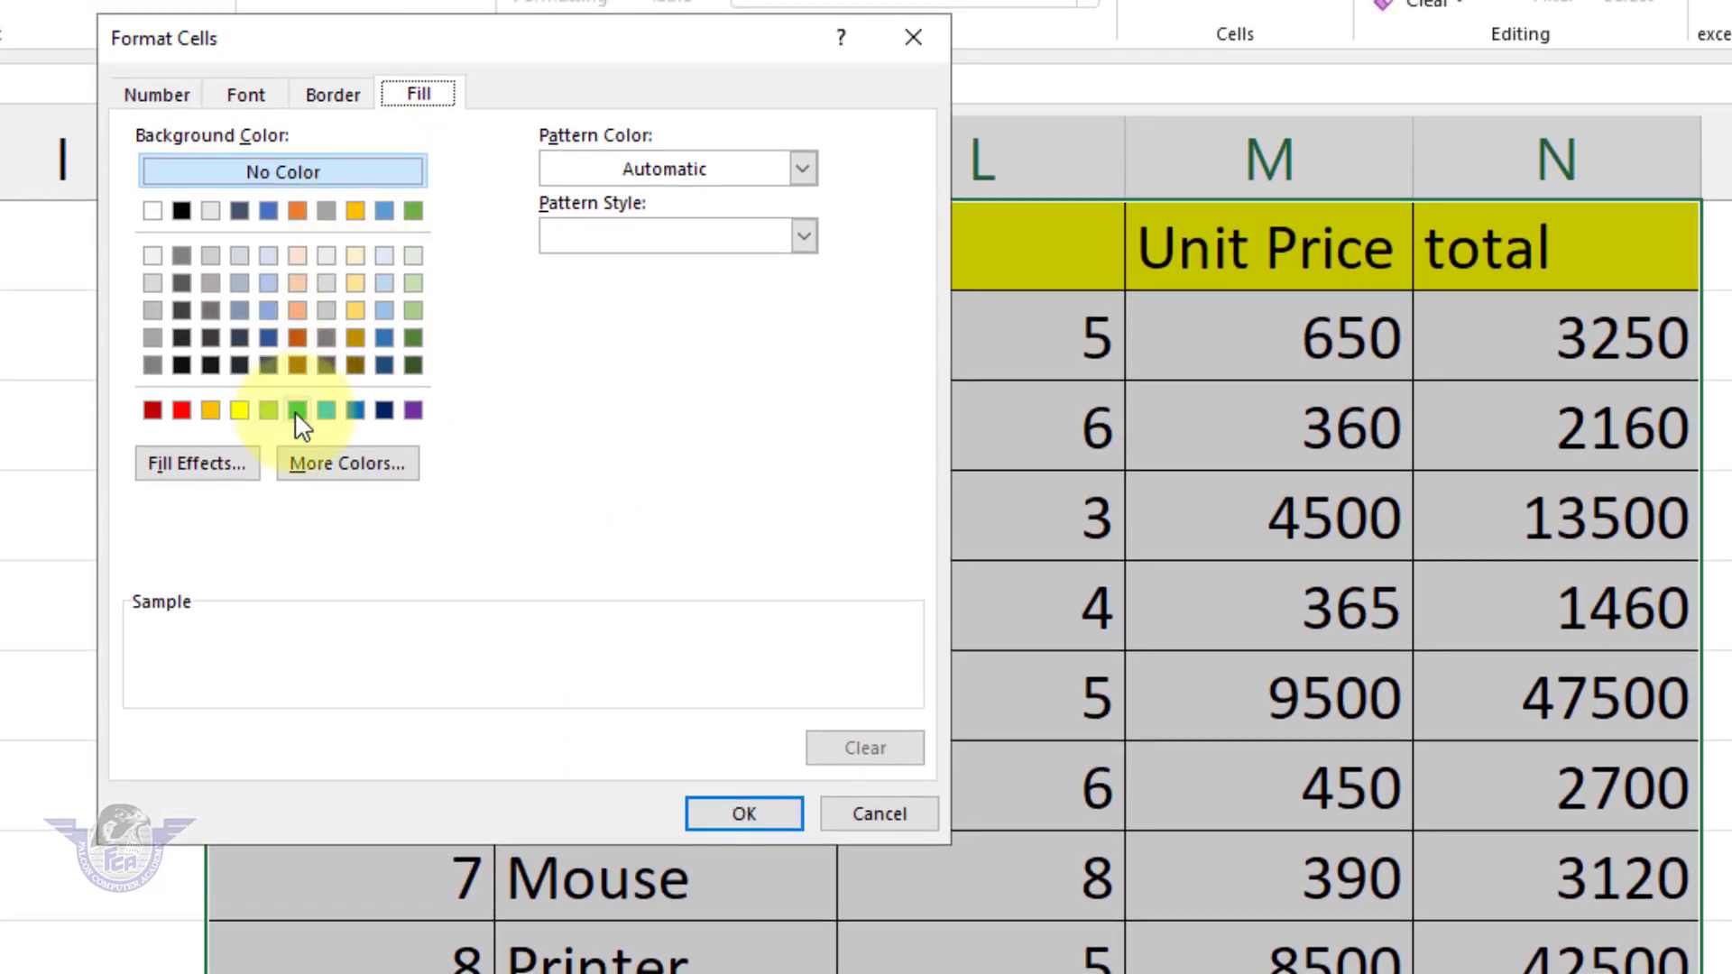
{"action": "left_click", "coordinate": [358, 412]}
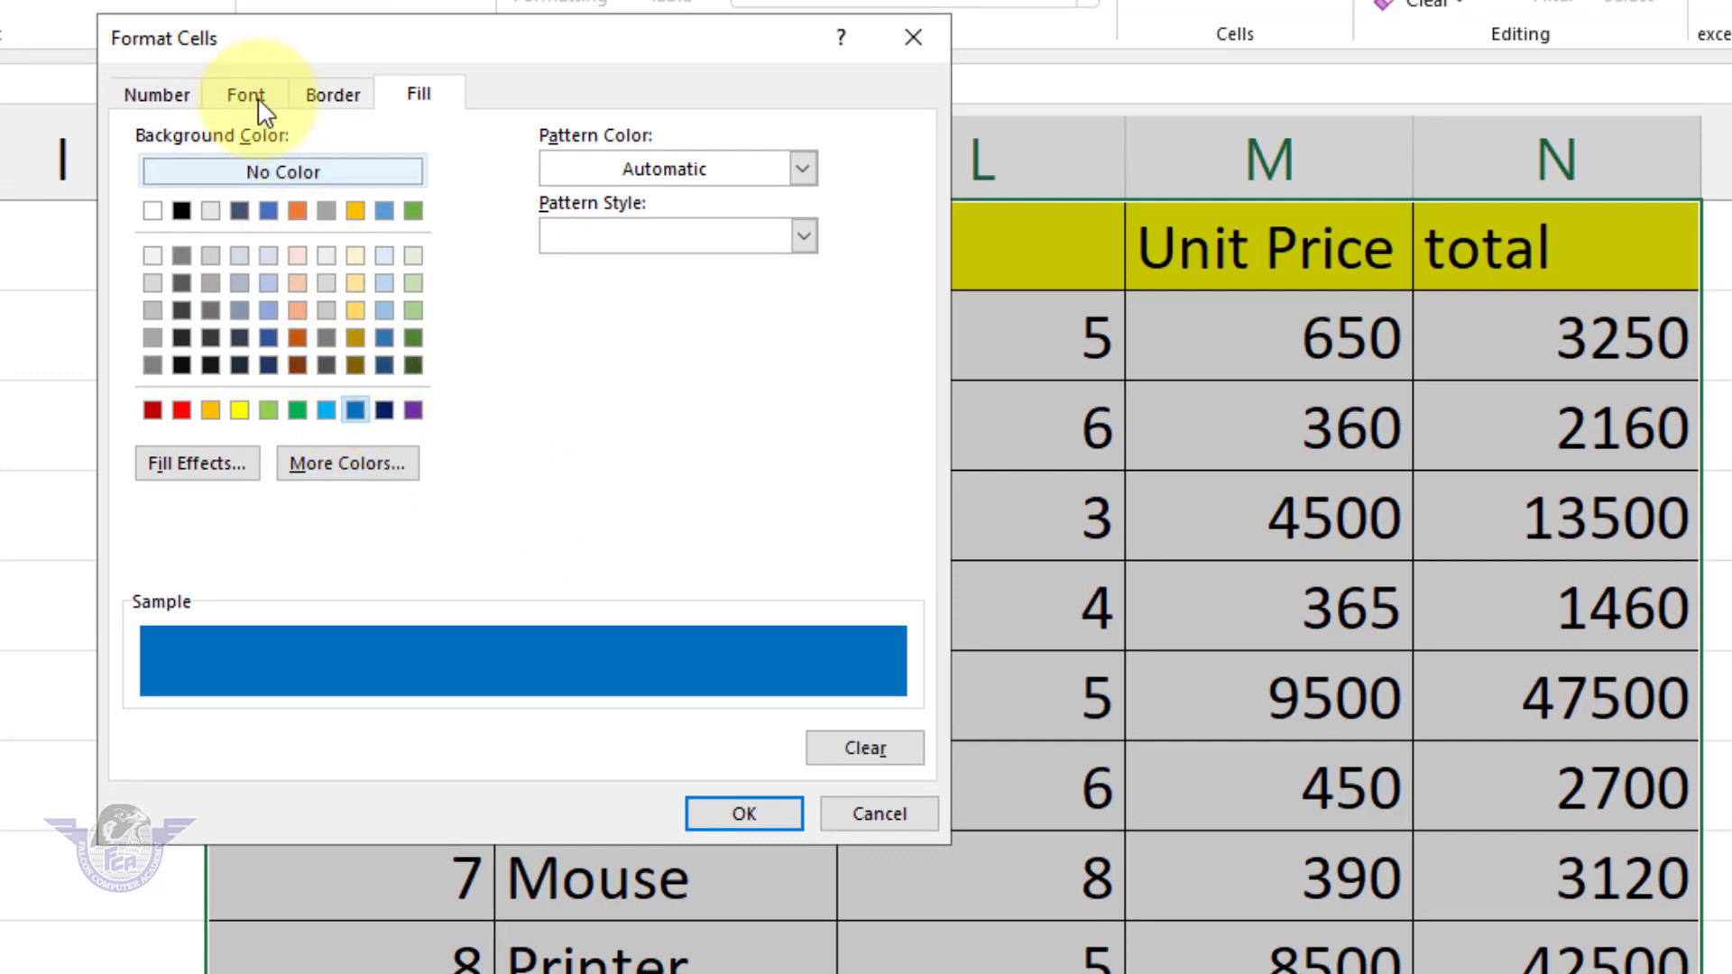
{"action": "left_click", "coordinate": [248, 96]}
{"action": "left_click", "coordinate": [586, 238]}
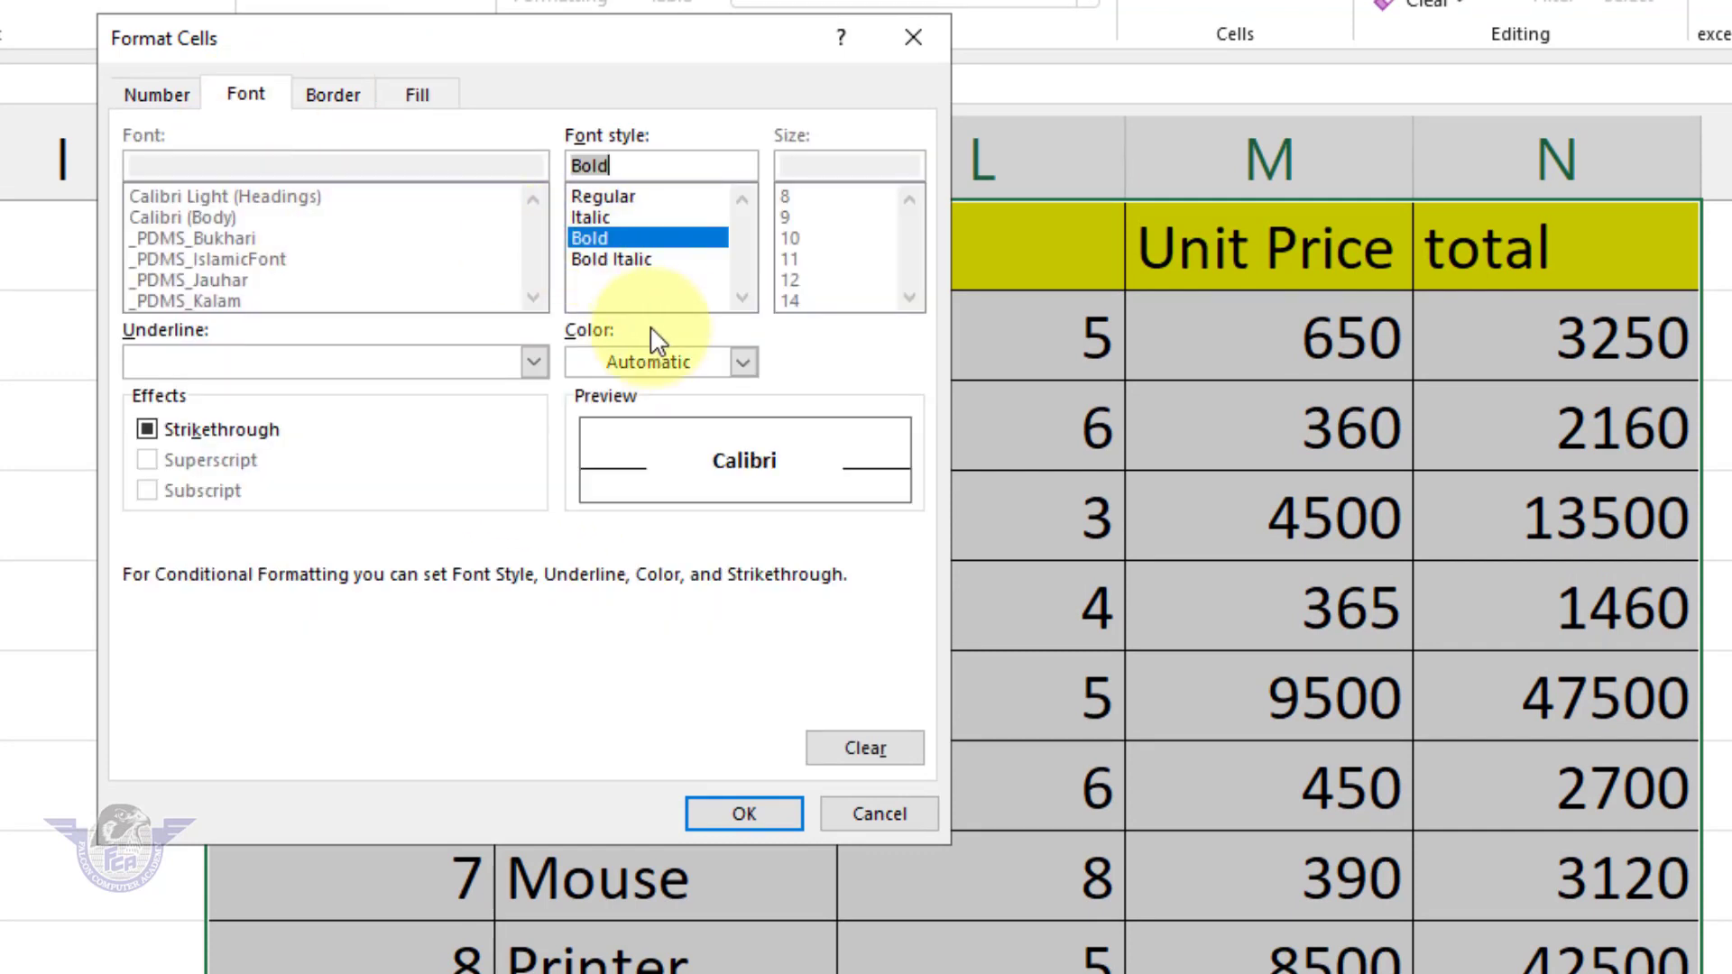
{"action": "left_click", "coordinate": [648, 366]}
{"action": "left_click", "coordinate": [588, 493]}
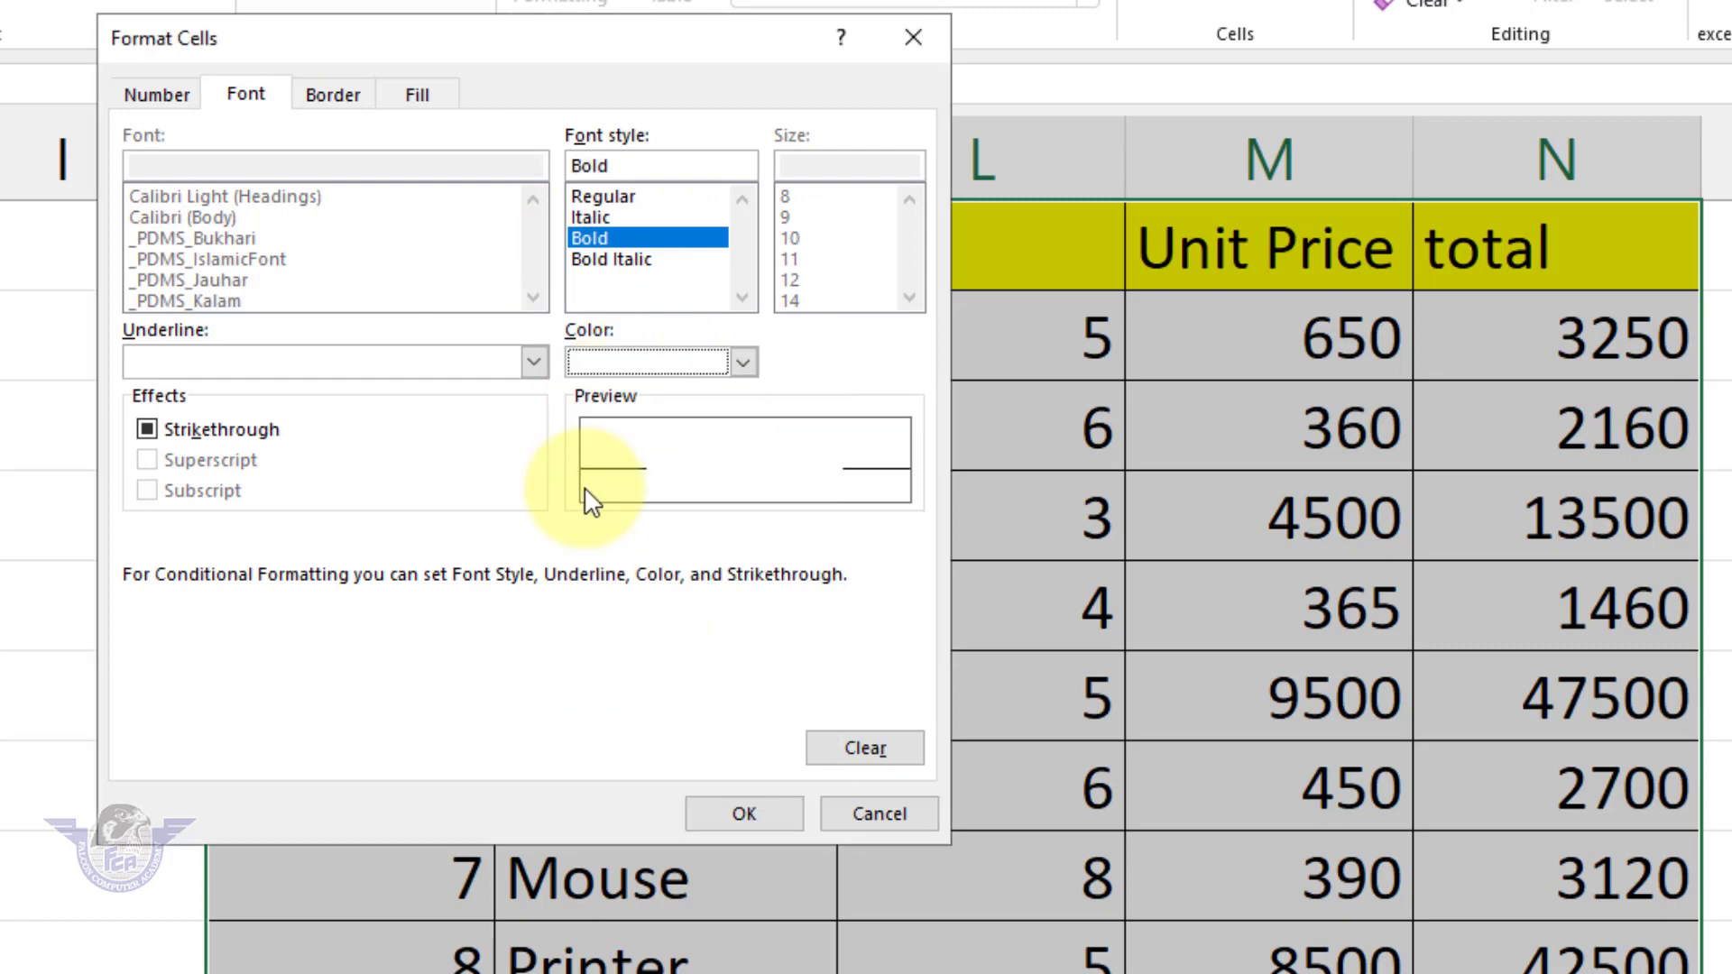
{"action": "left_click", "coordinate": [746, 813]}
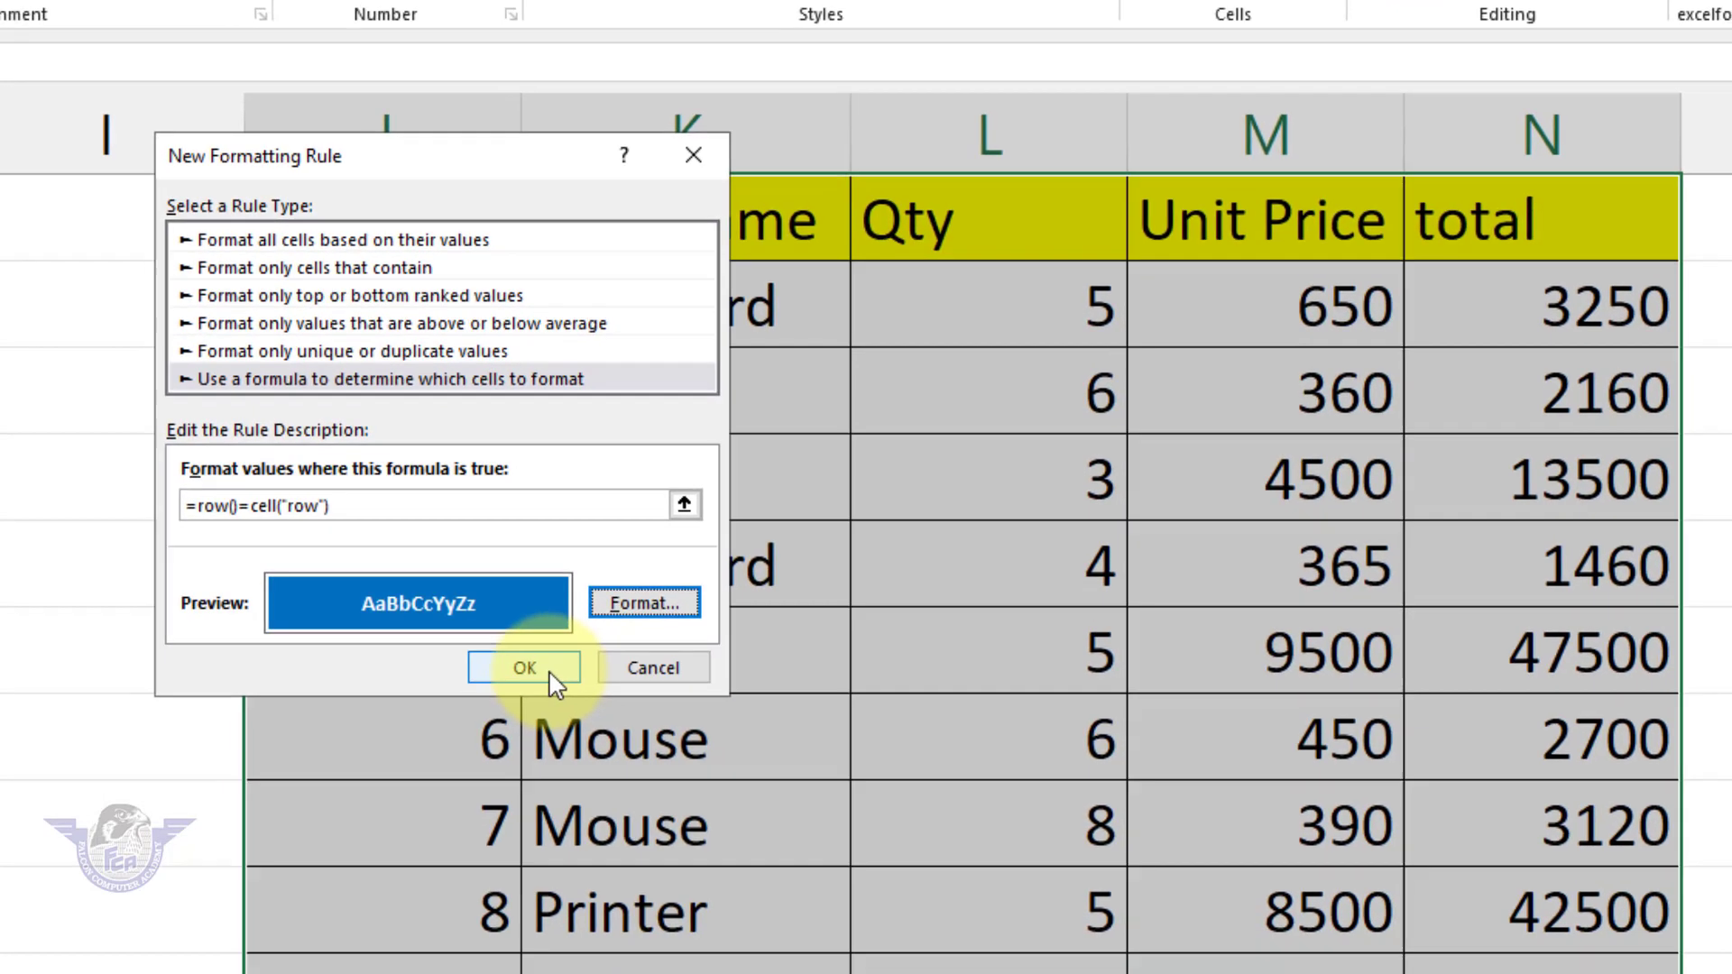
{"action": "left_click", "coordinate": [498, 713]}
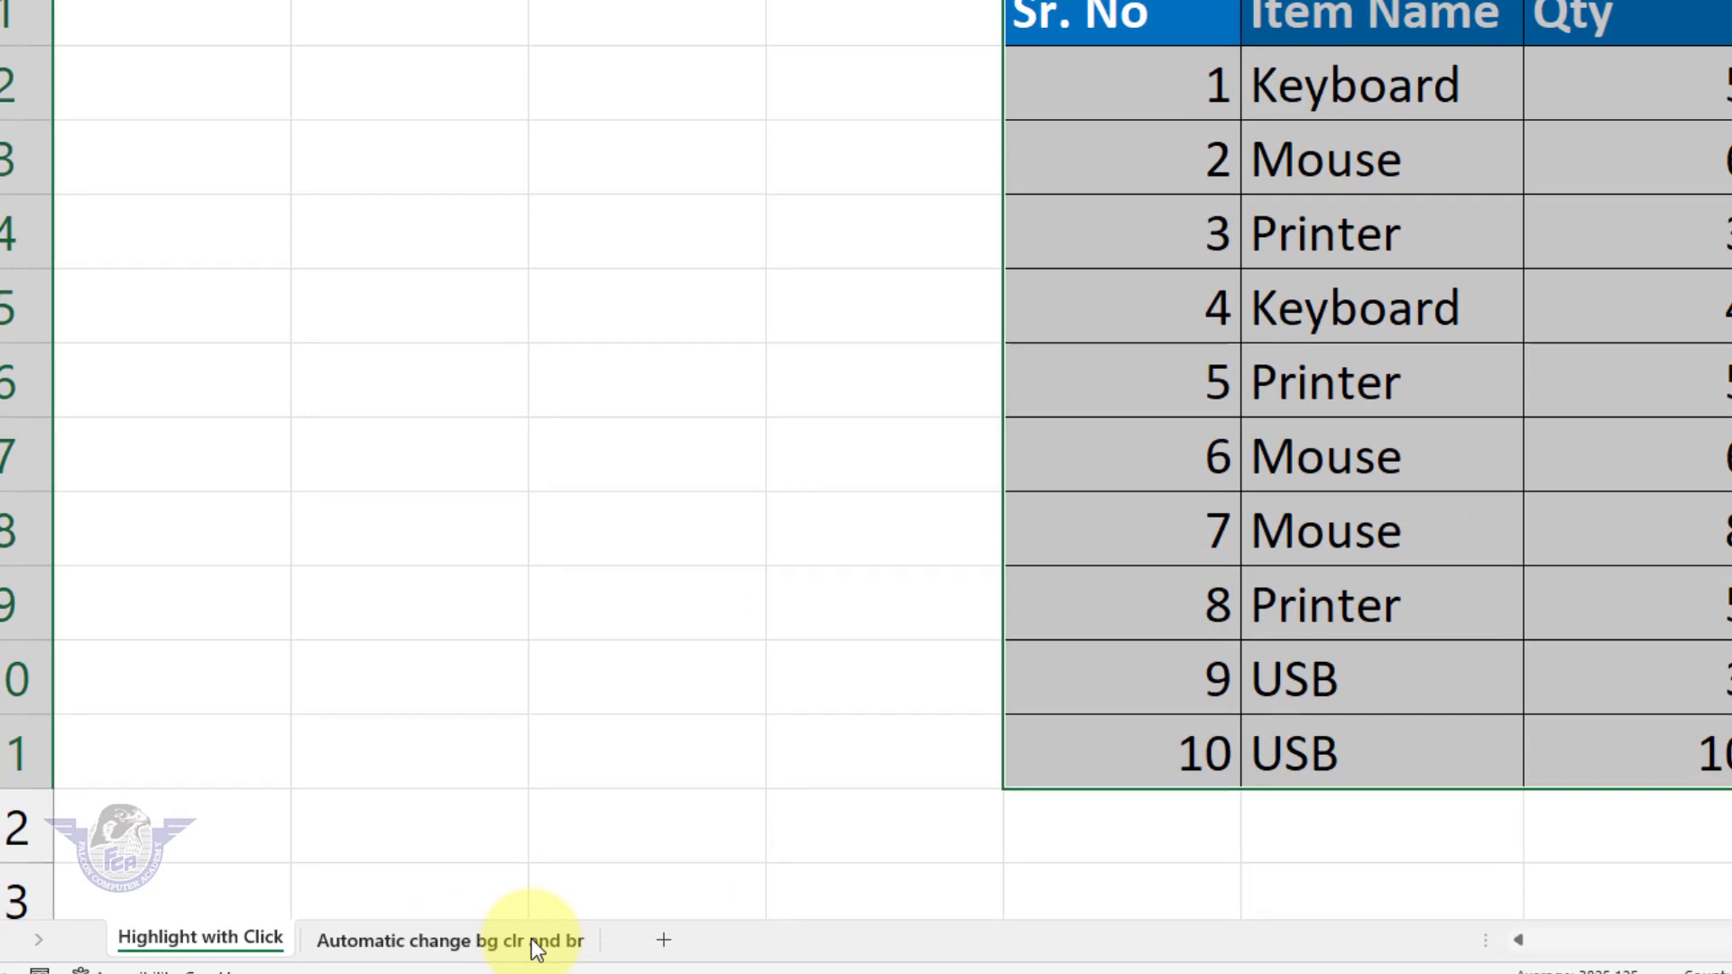
Step: Open the VBA code of the Highlight with Click sheet
{"action": "right_click", "coordinate": [532, 940]}
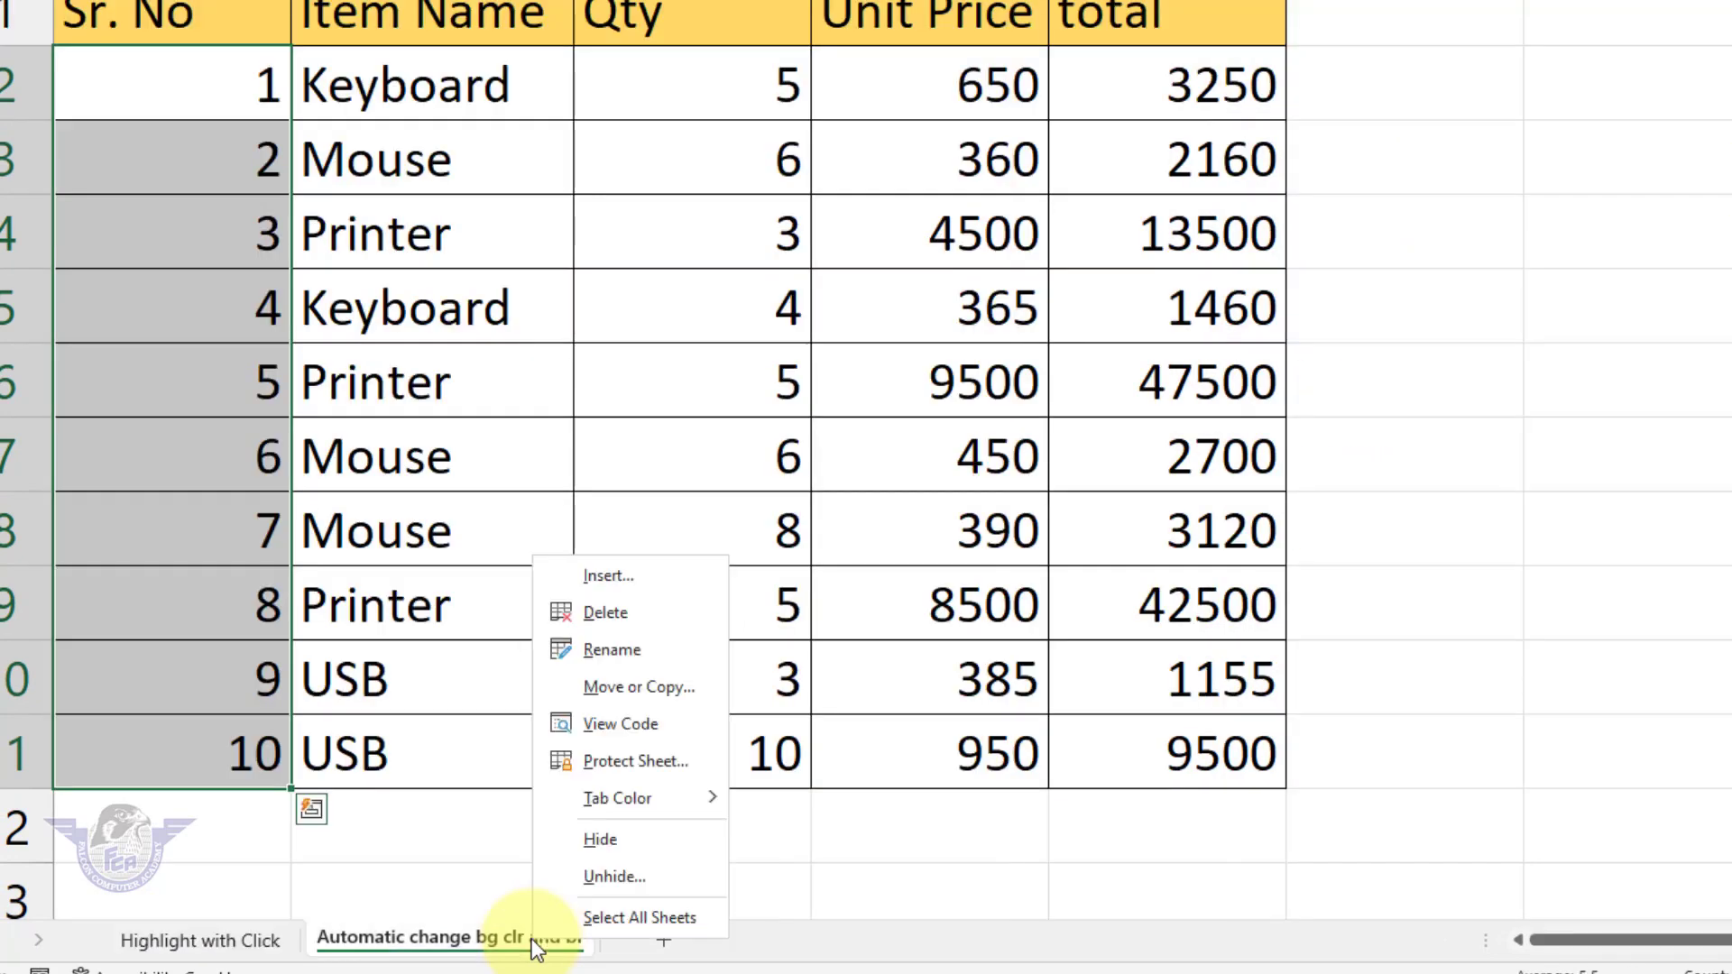
{"action": "right_click", "coordinate": [205, 940]}
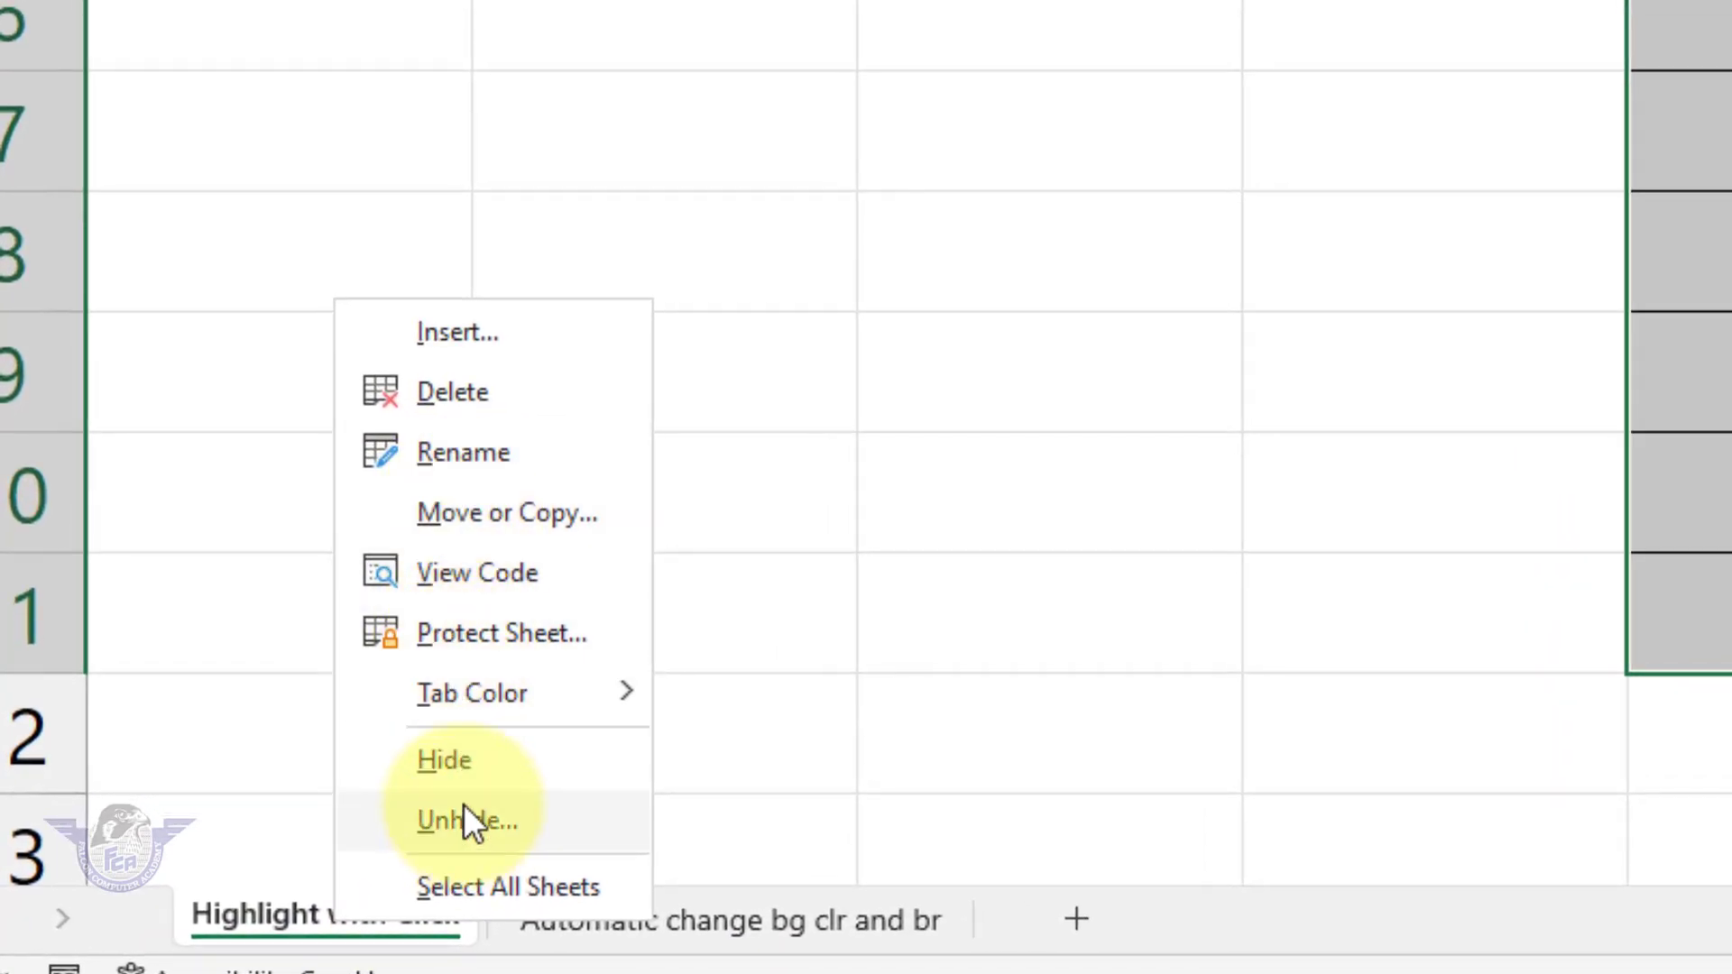
{"action": "left_click", "coordinate": [495, 578]}
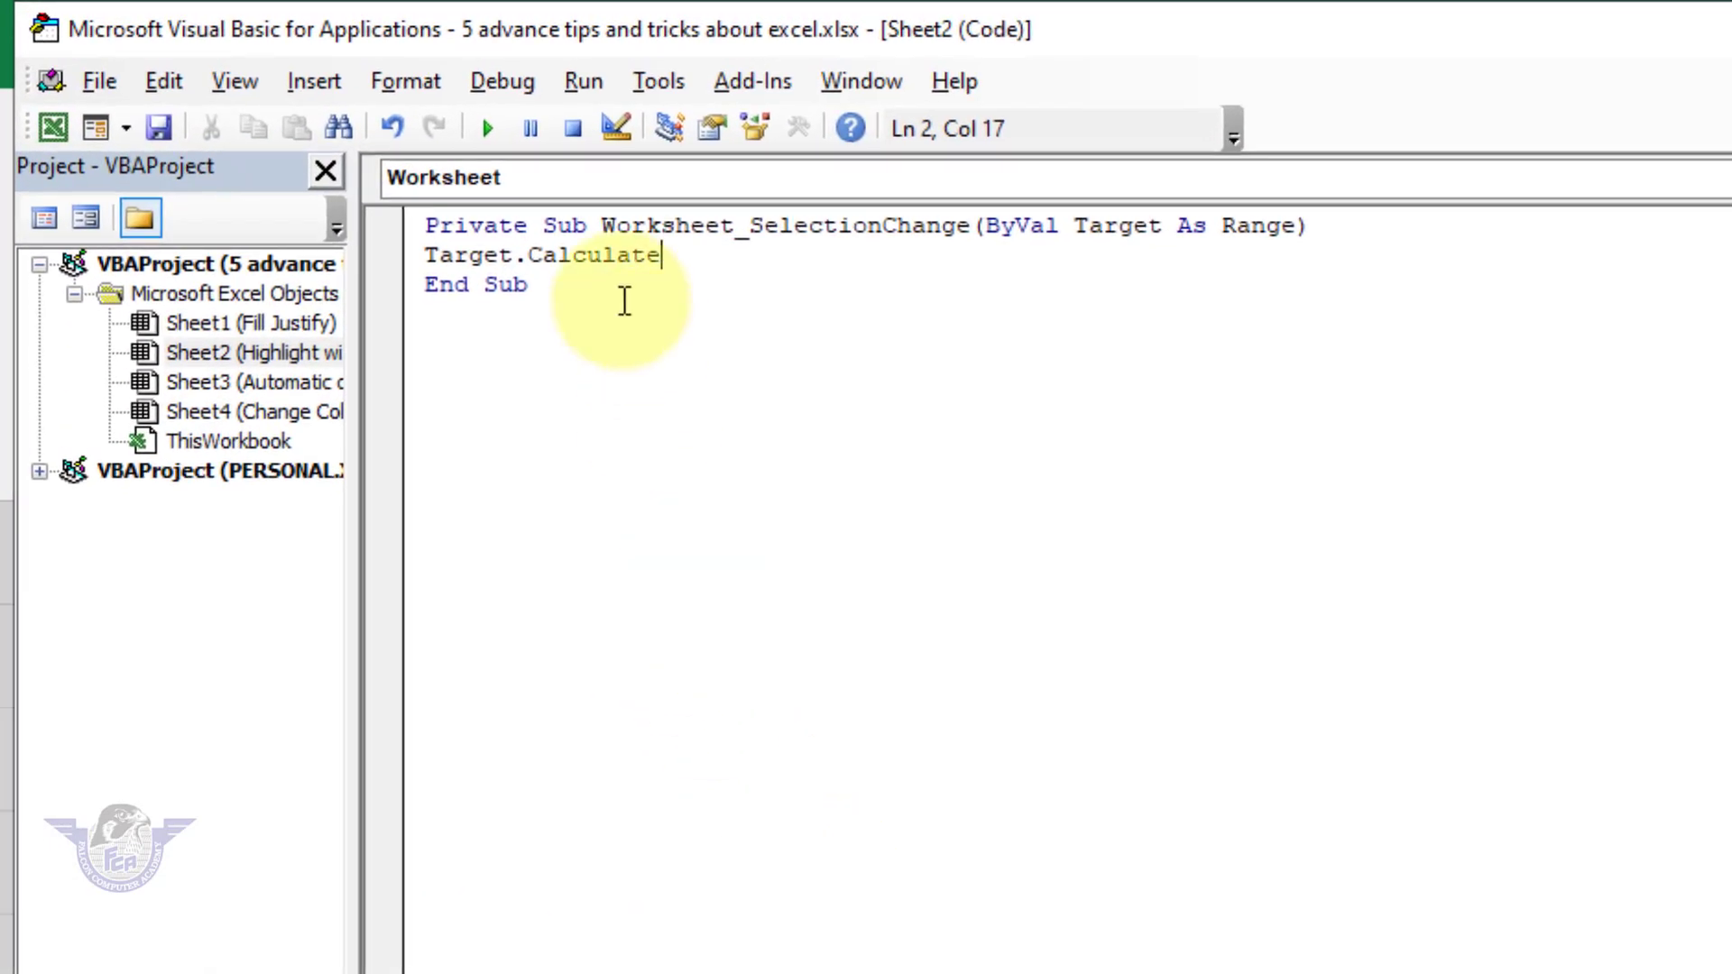
Step: Clear the line inside the Worksheet_SelectionChange procedure and write target.Calculate in its place, with Worksheet as the code object
{"action": "left_click_drag", "start_coordinate": [666, 257], "coordinate": [416, 261]}
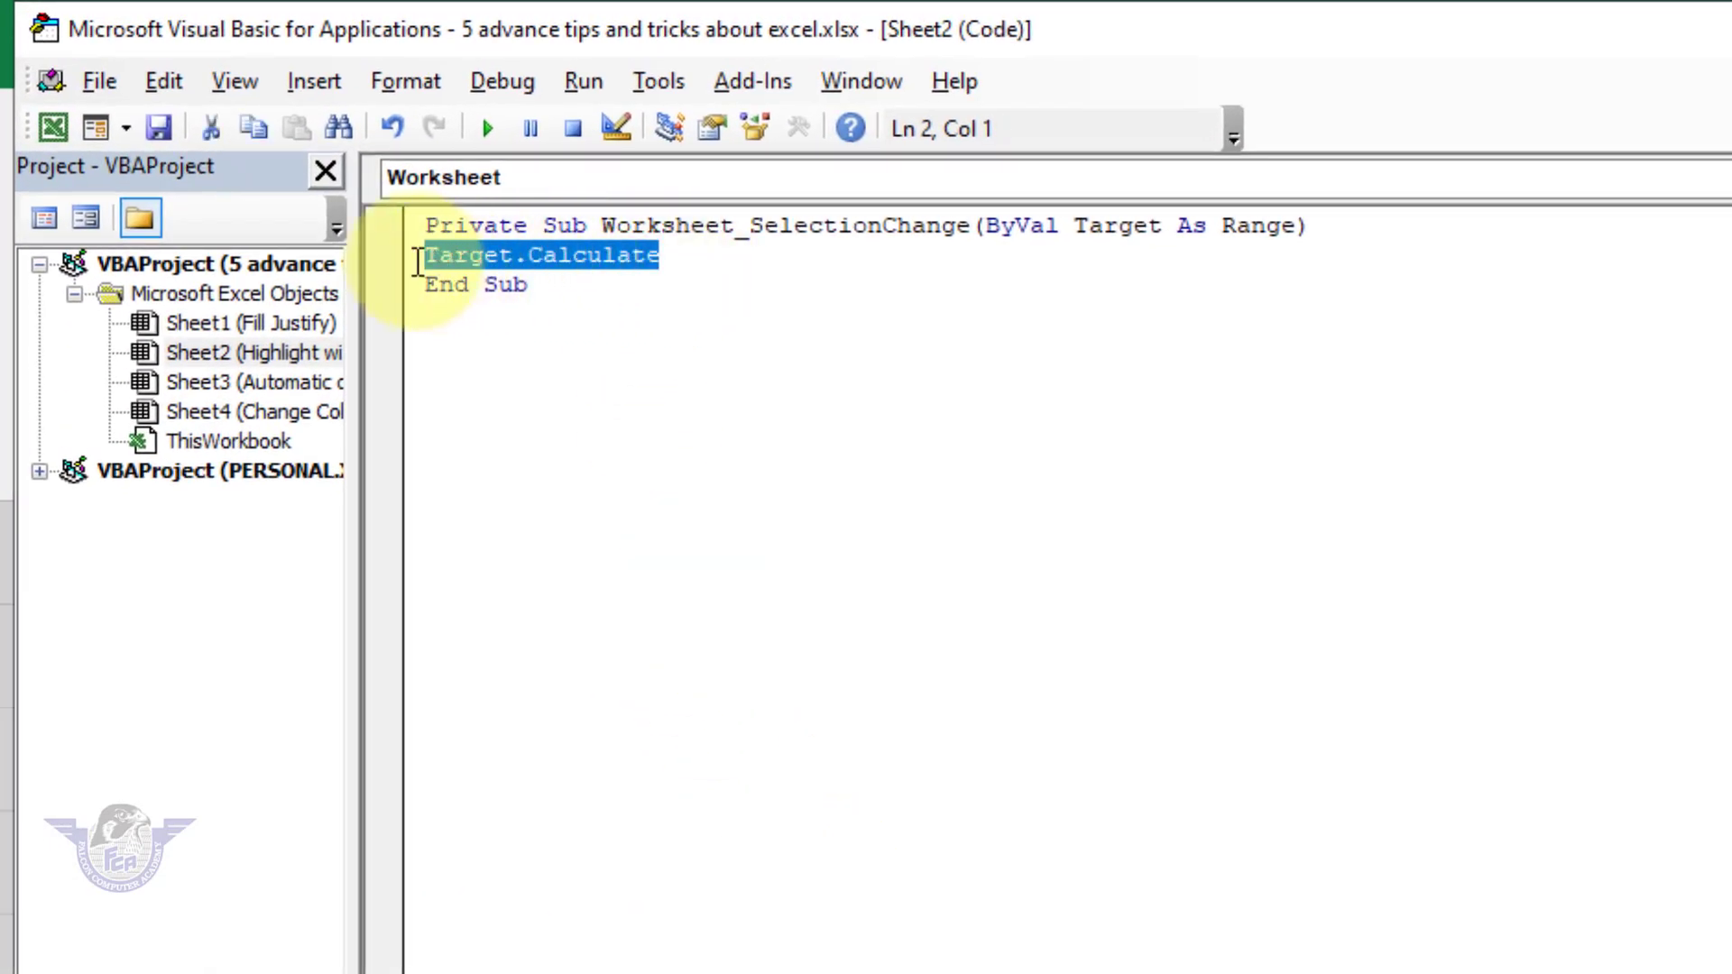
{"action": "key", "text": "Delete"}
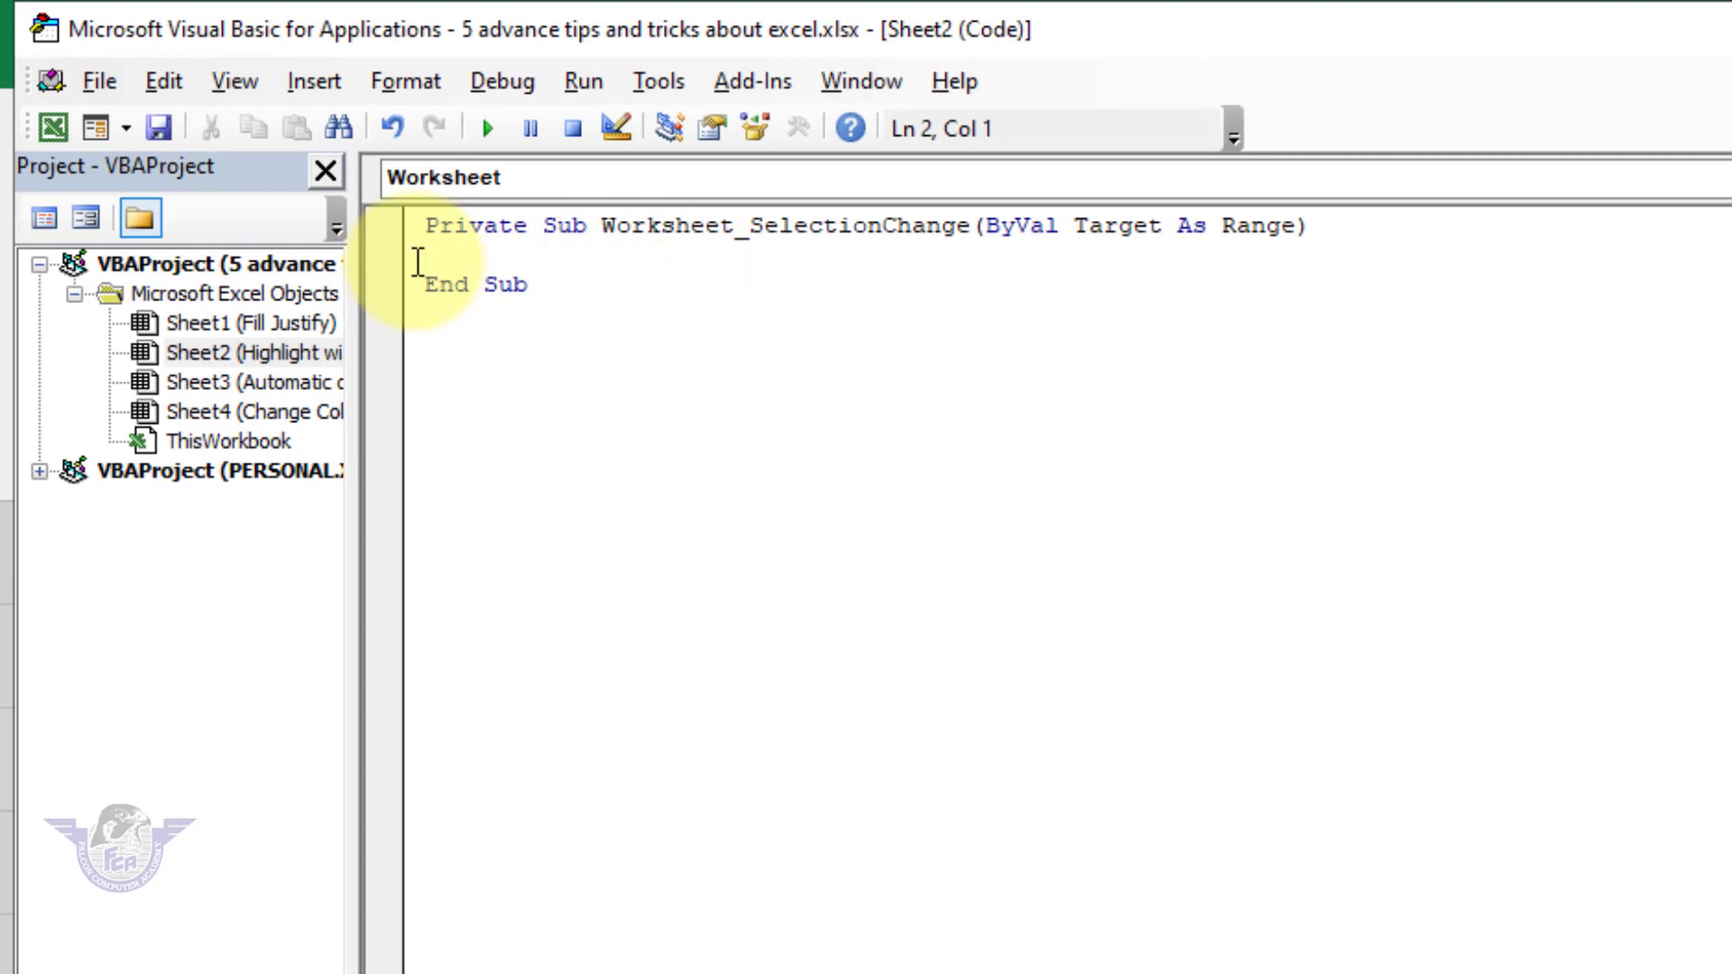
{"action": "left_click", "coordinate": [1721, 178]}
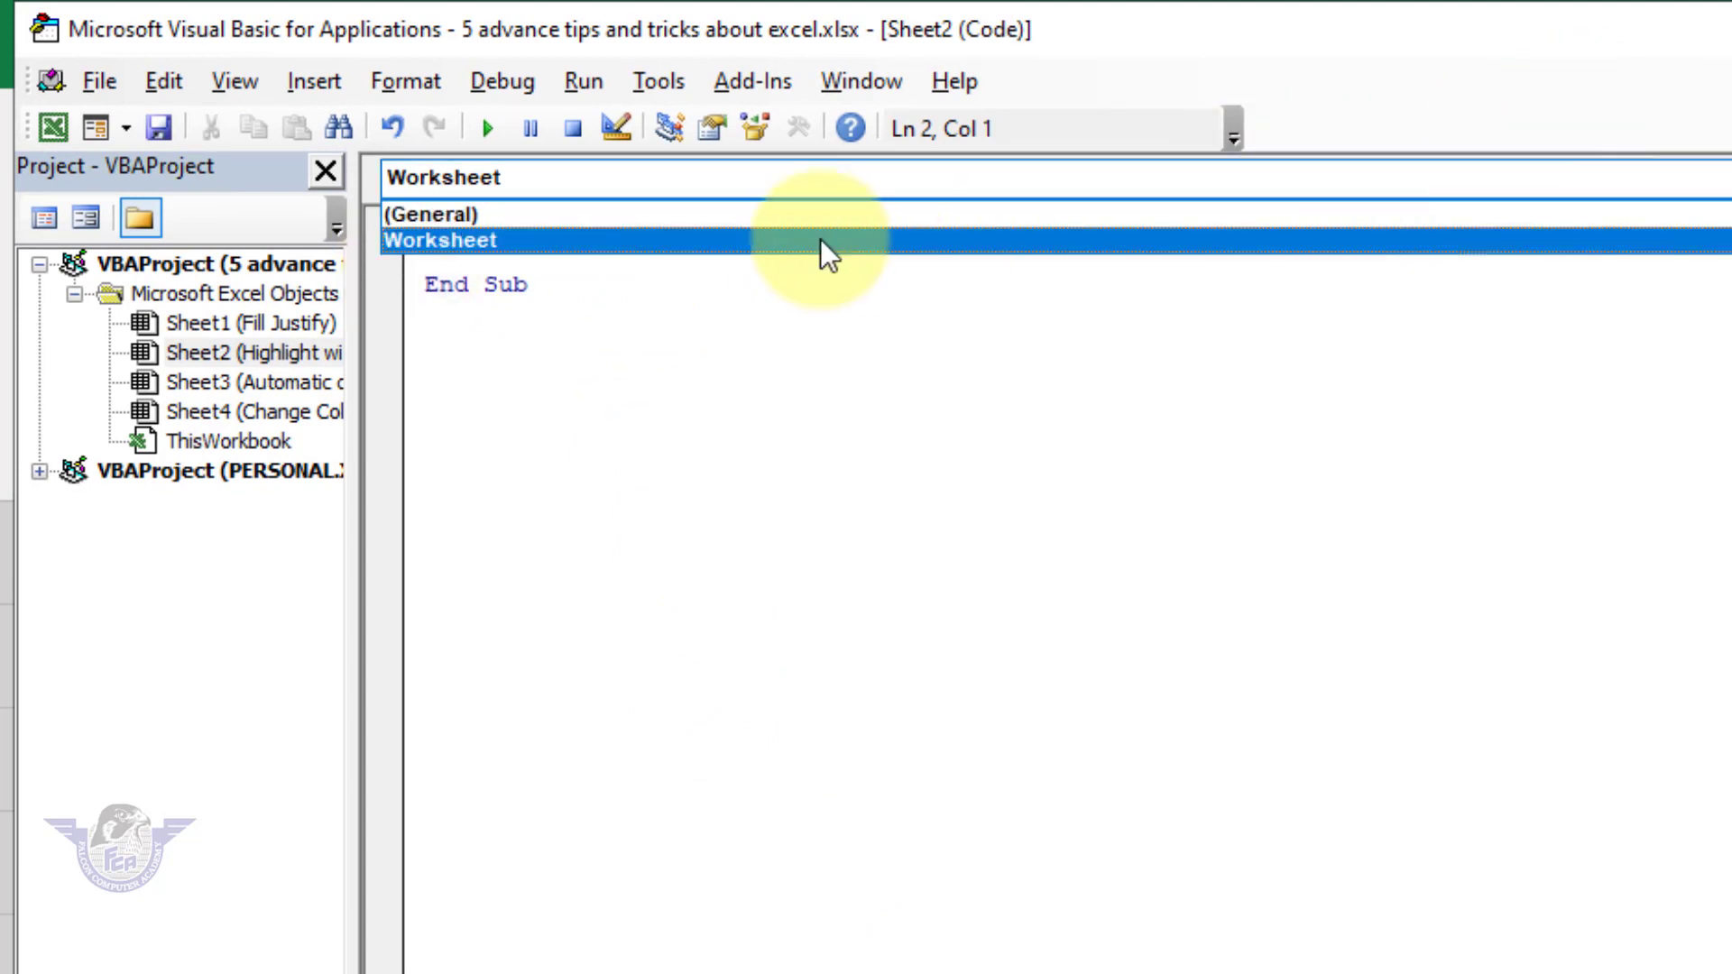
{"action": "left_click", "coordinate": [483, 240]}
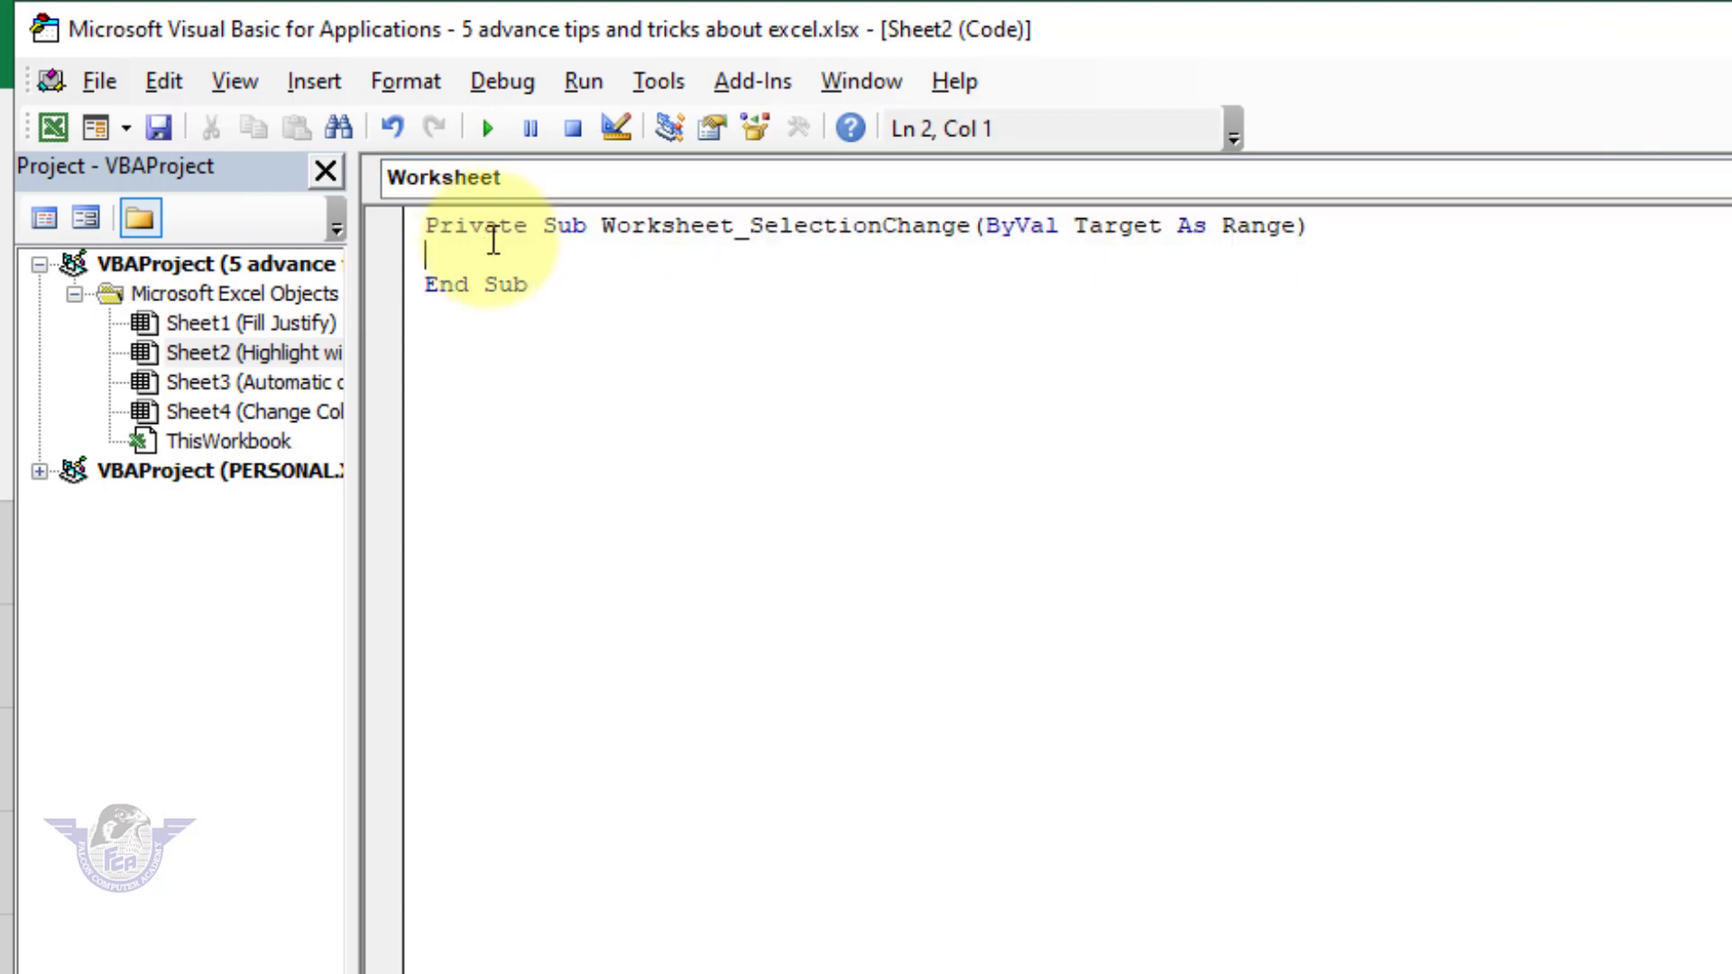
{"action": "type", "text": "target.c"}
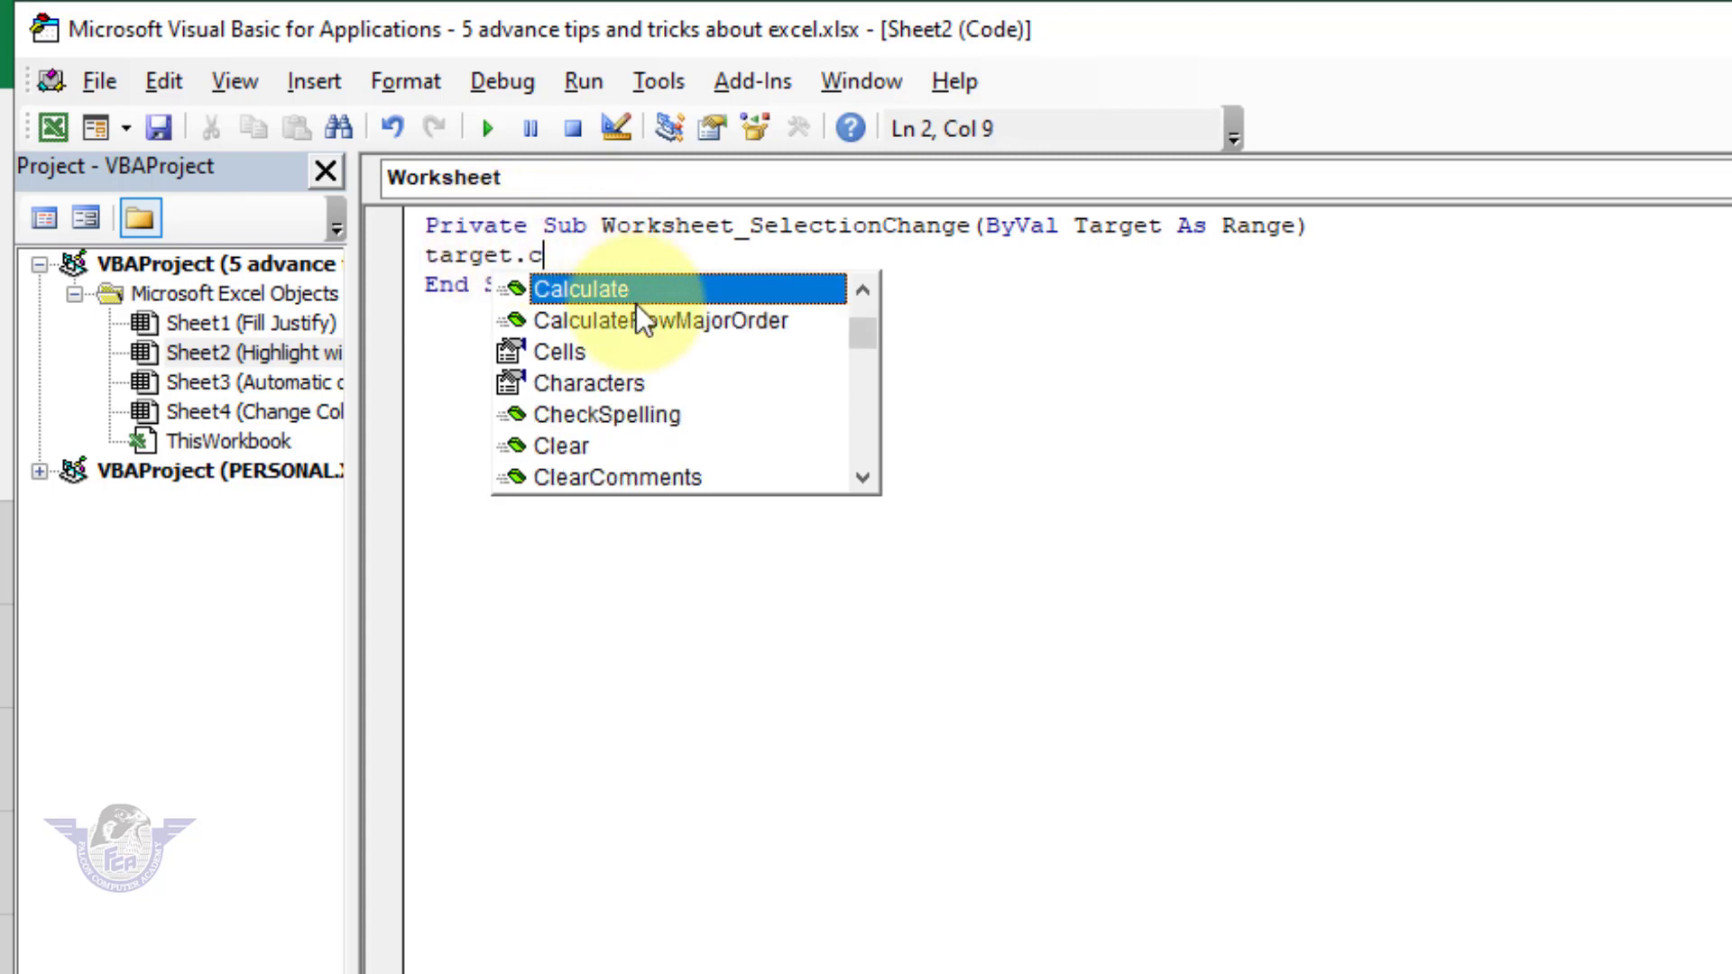
{"action": "key", "text": "Tab"}
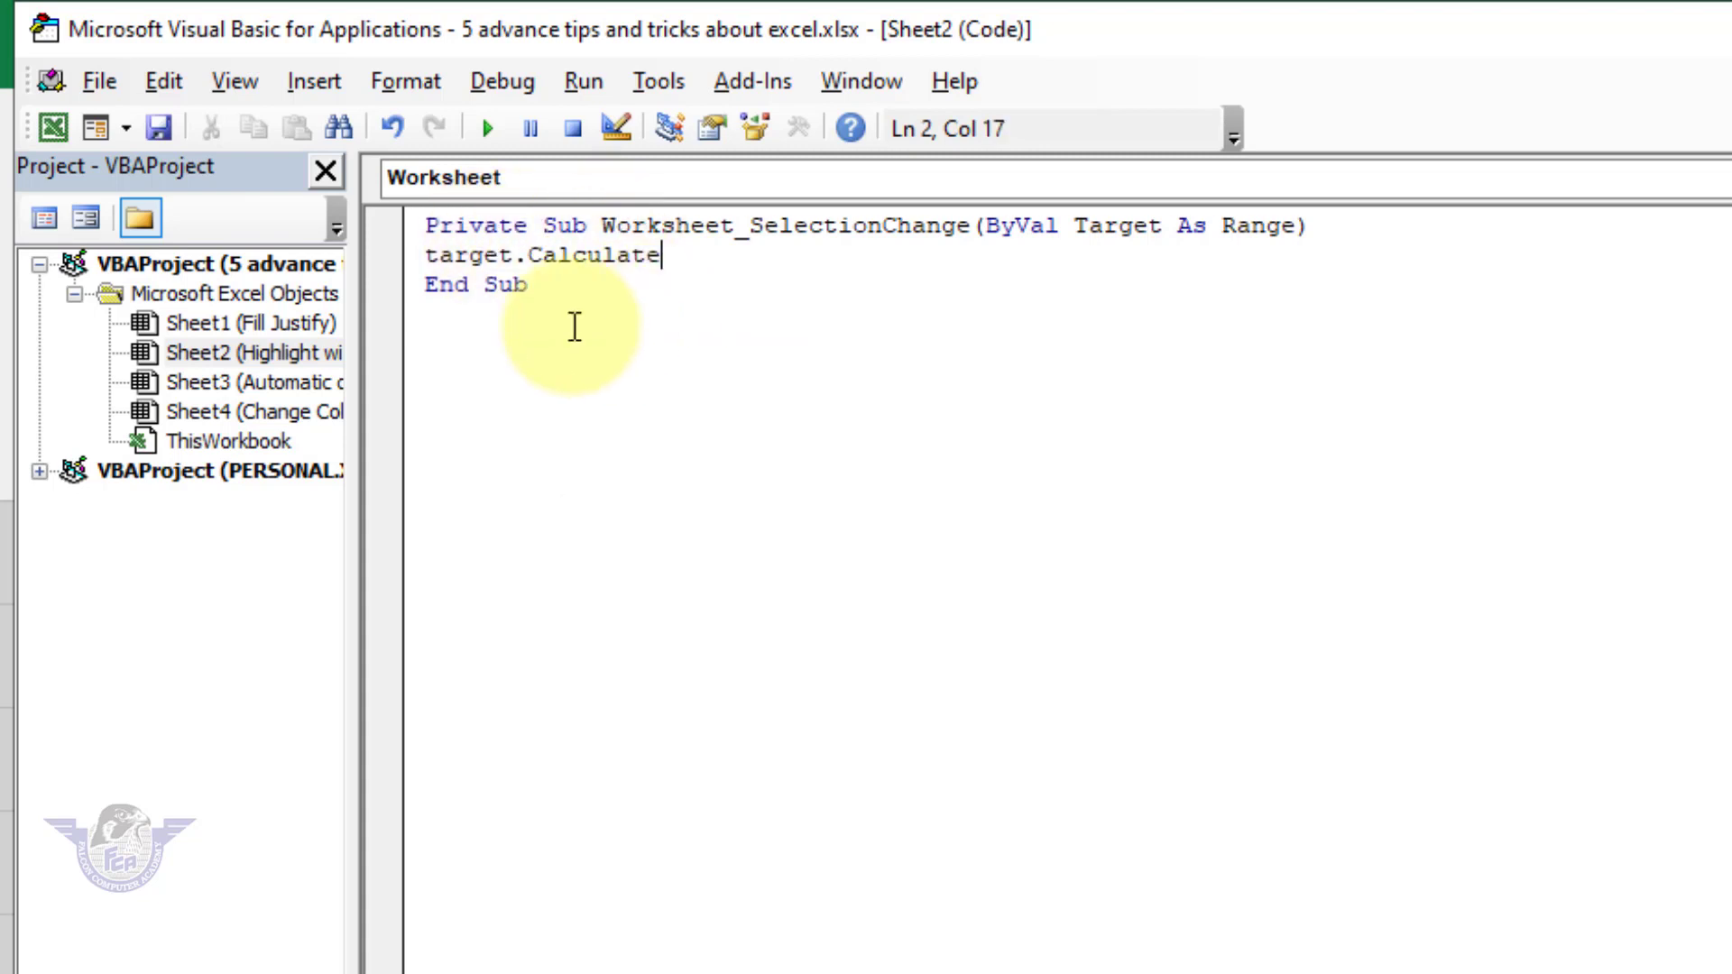
Step: Return to the Excel worksheet and test the highlighting by selecting various Sr. No cells in the second table
{"action": "left_click", "coordinate": [51, 132]}
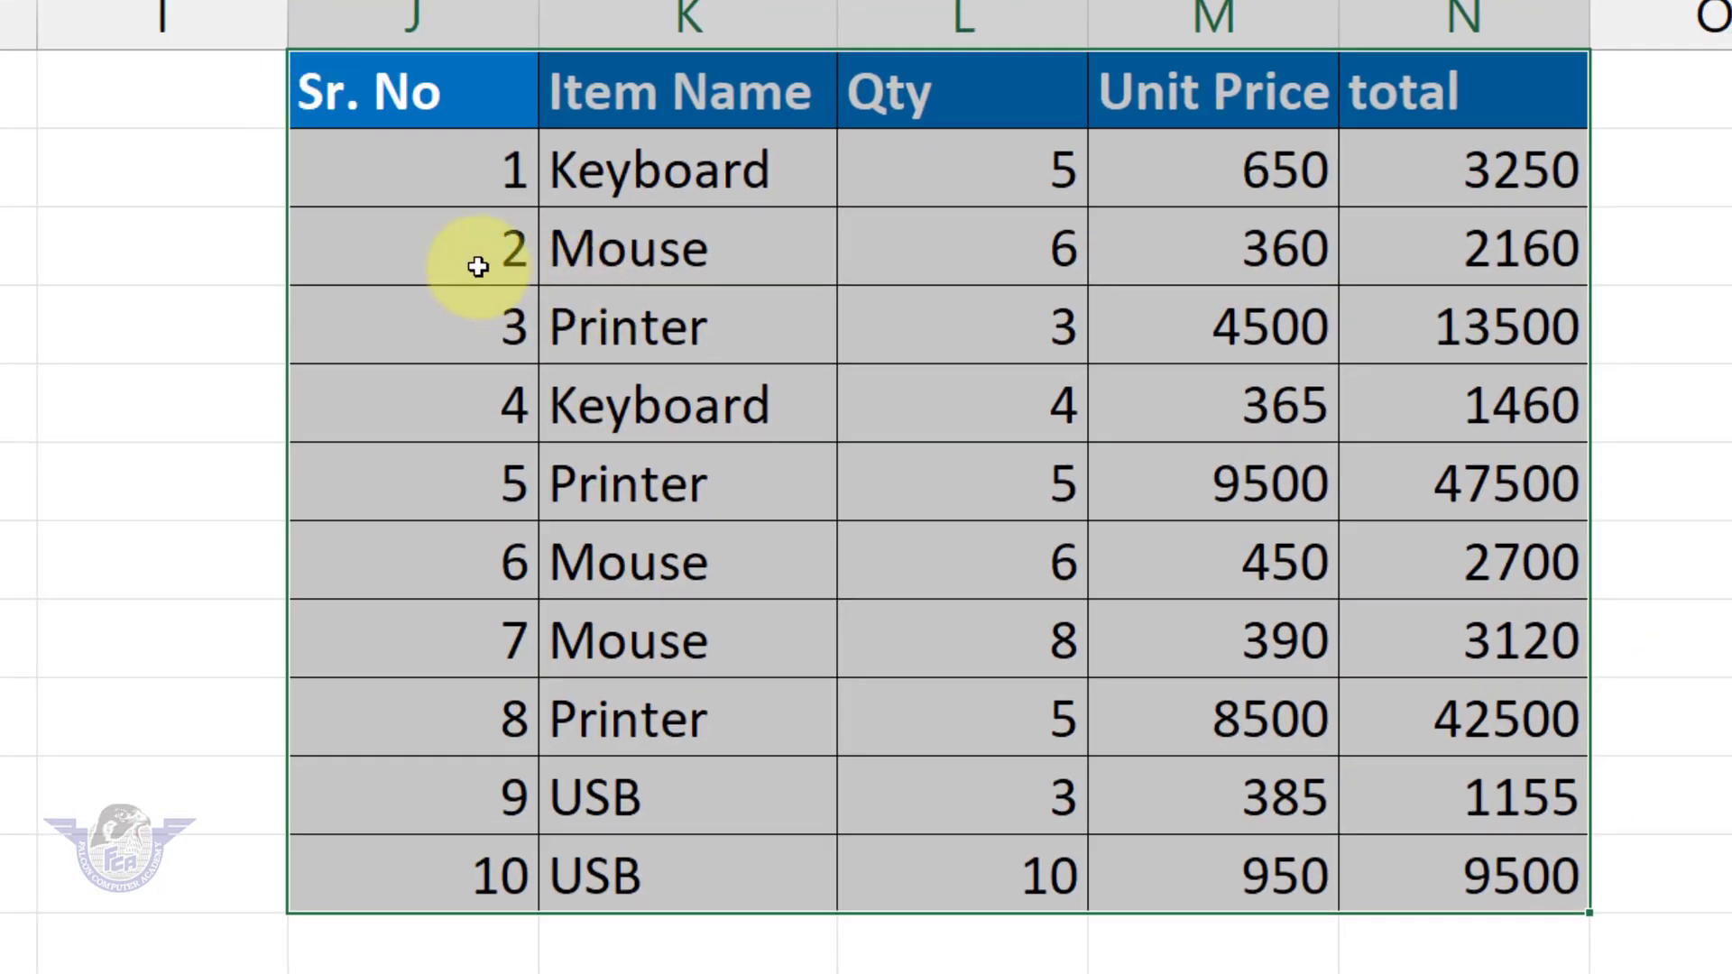
{"action": "left_click", "coordinate": [1709, 682]}
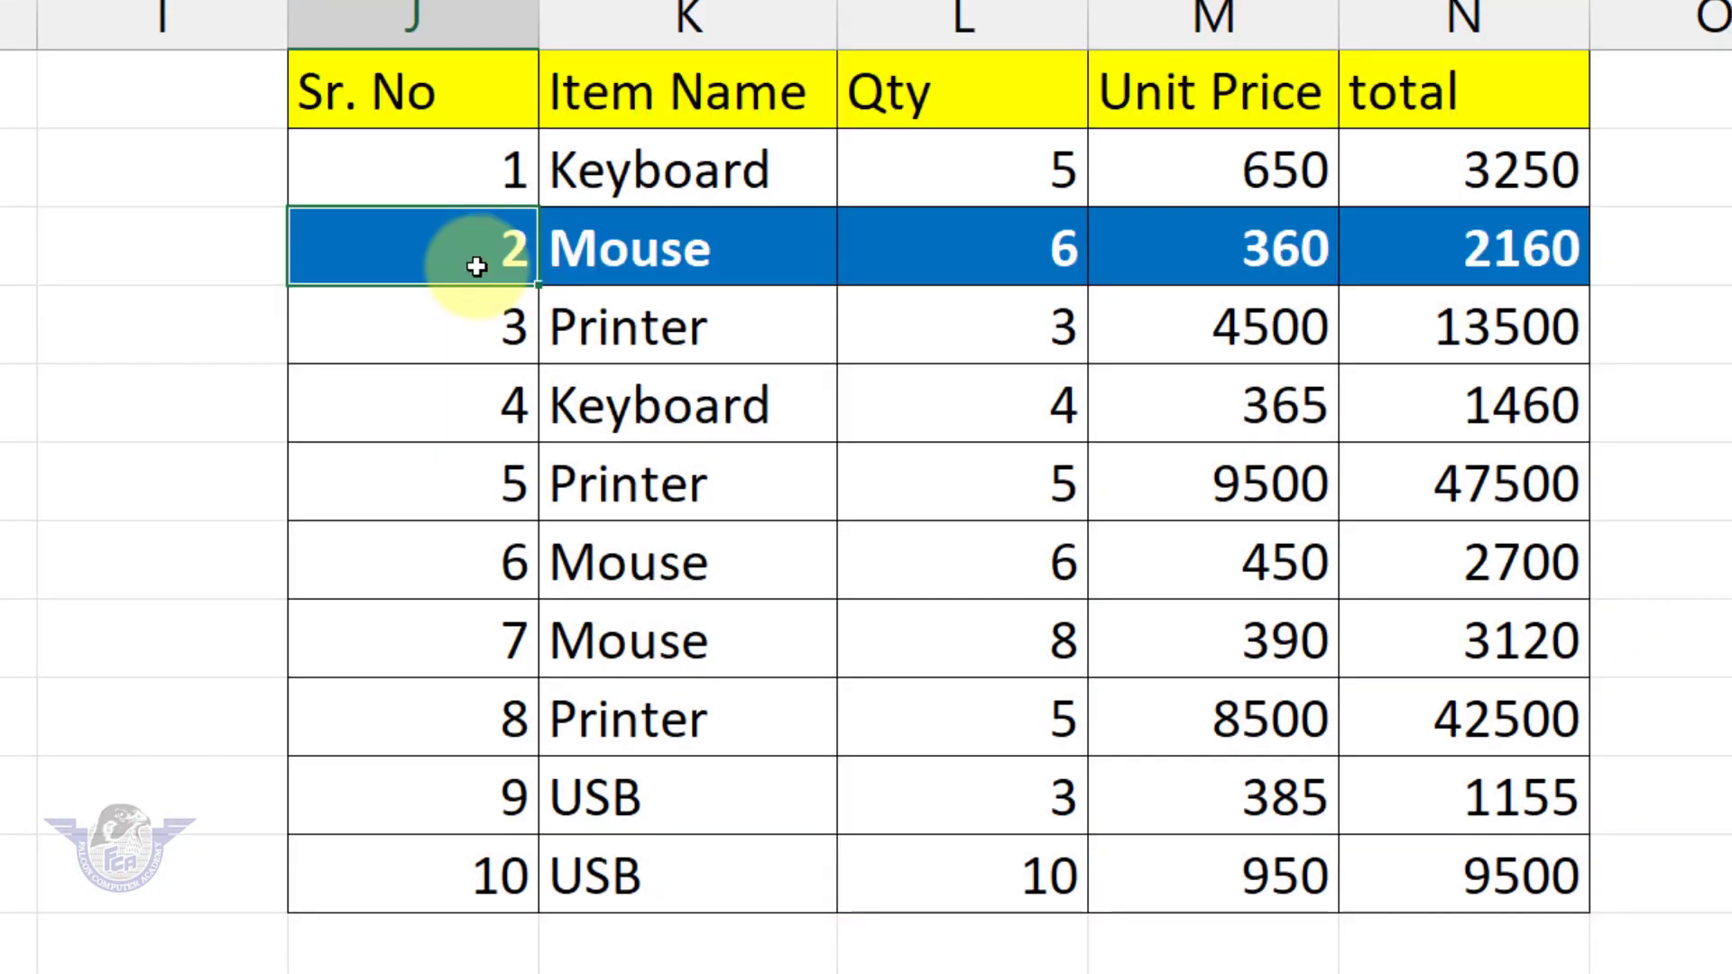
{"action": "left_click", "coordinate": [456, 327]}
{"action": "left_click", "coordinate": [457, 464]}
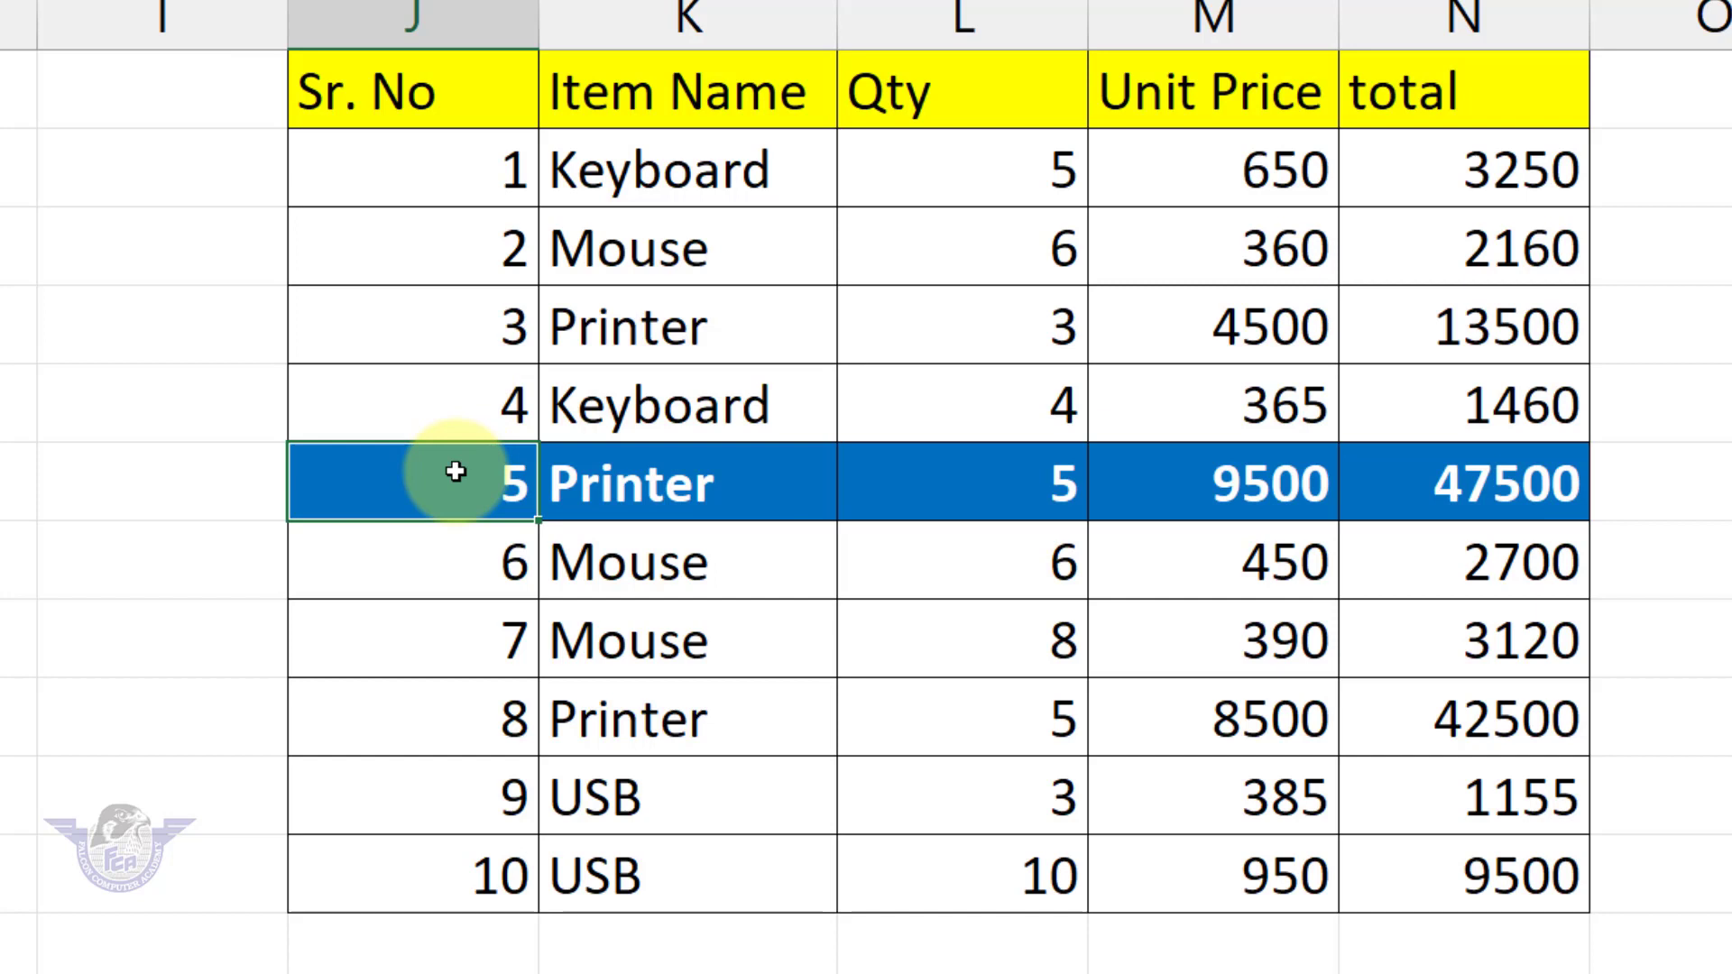
{"action": "left_click", "coordinate": [443, 583]}
{"action": "left_click", "coordinate": [456, 719]}
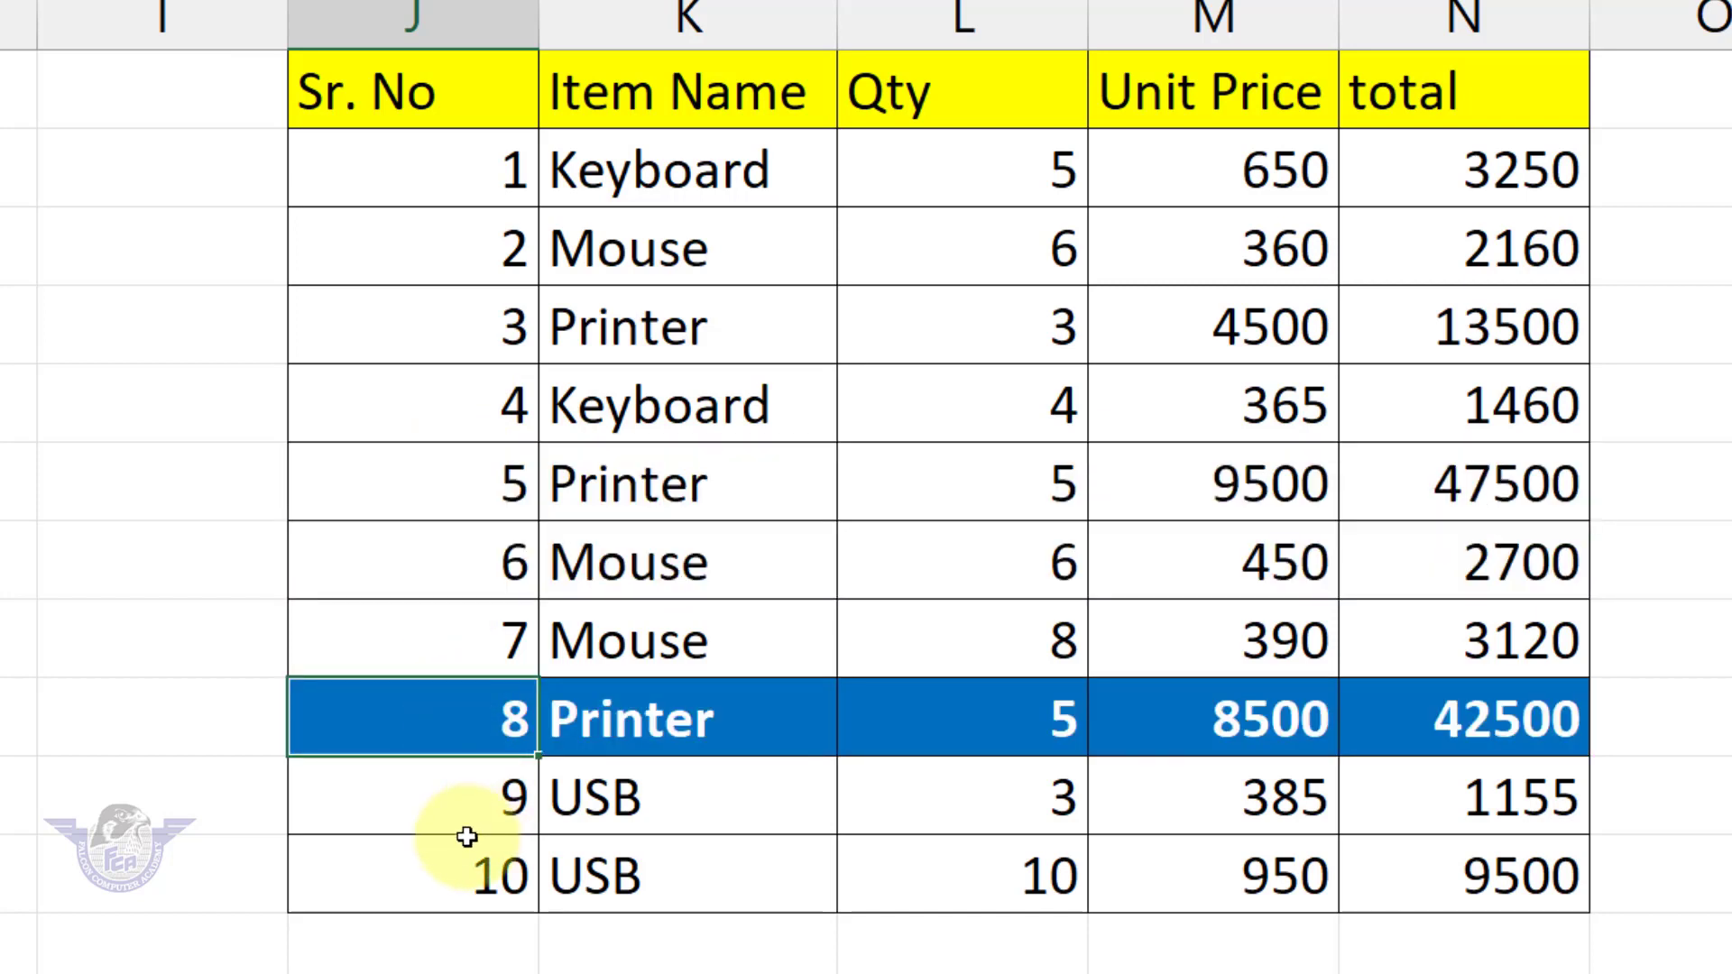
{"action": "left_click", "coordinate": [448, 485]}
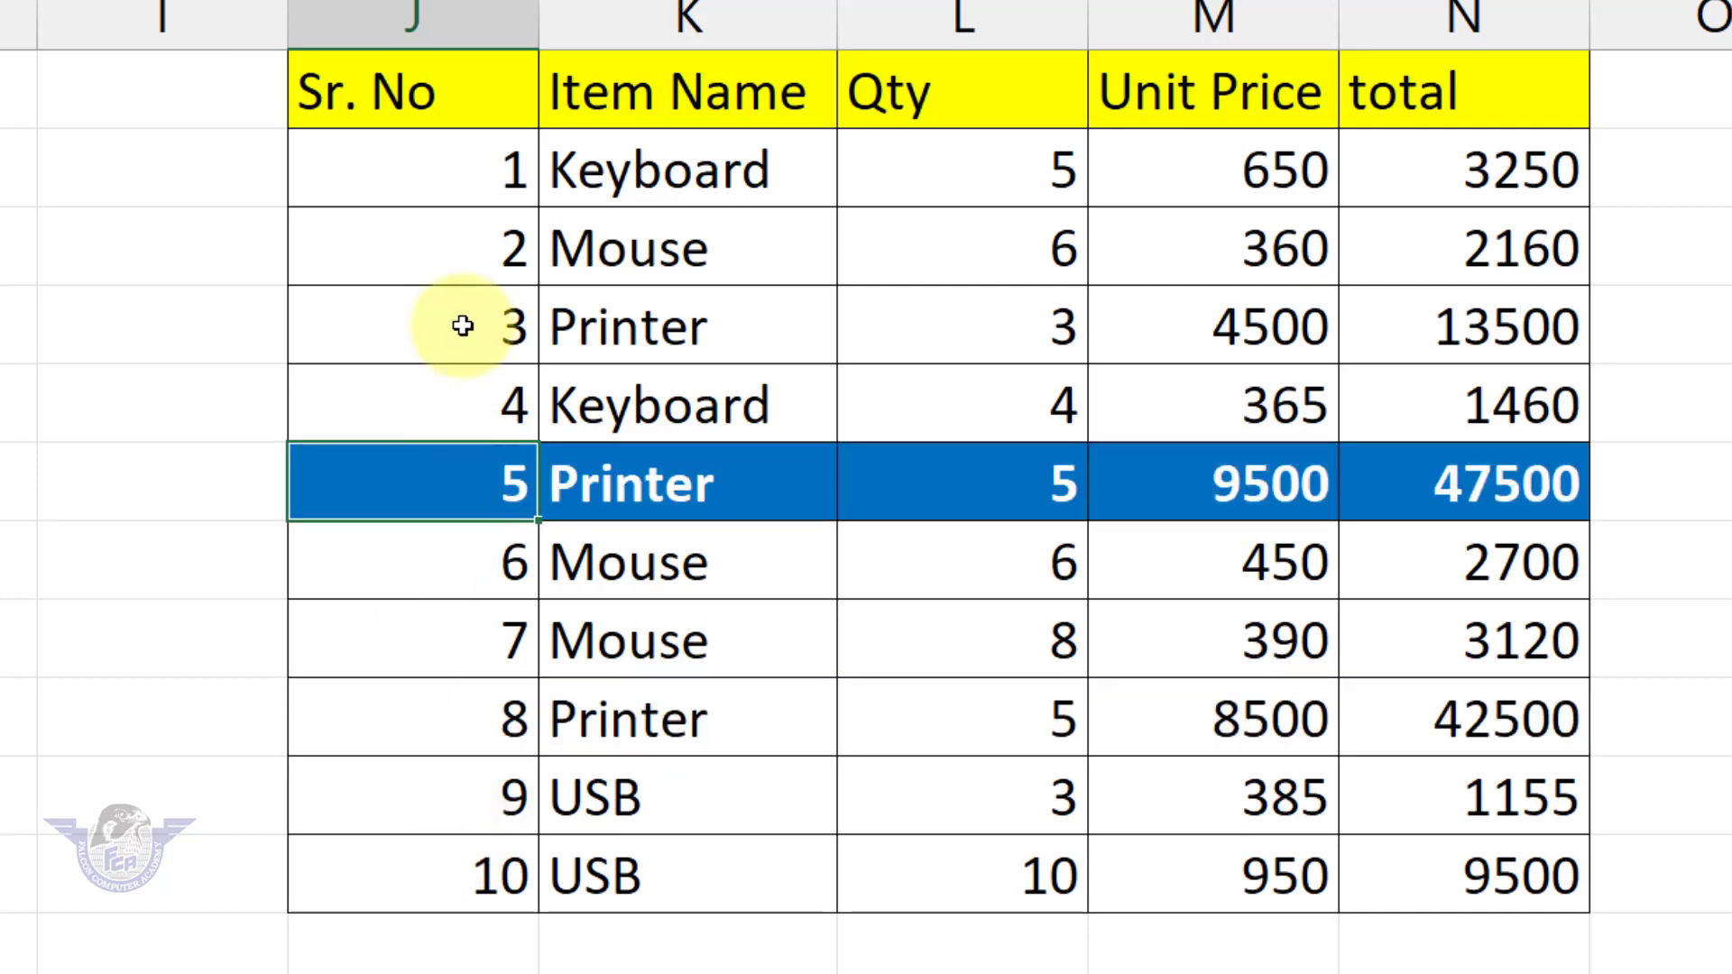
{"action": "left_click", "coordinate": [456, 325]}
{"action": "left_click", "coordinate": [457, 259]}
{"action": "left_click", "coordinate": [444, 543]}
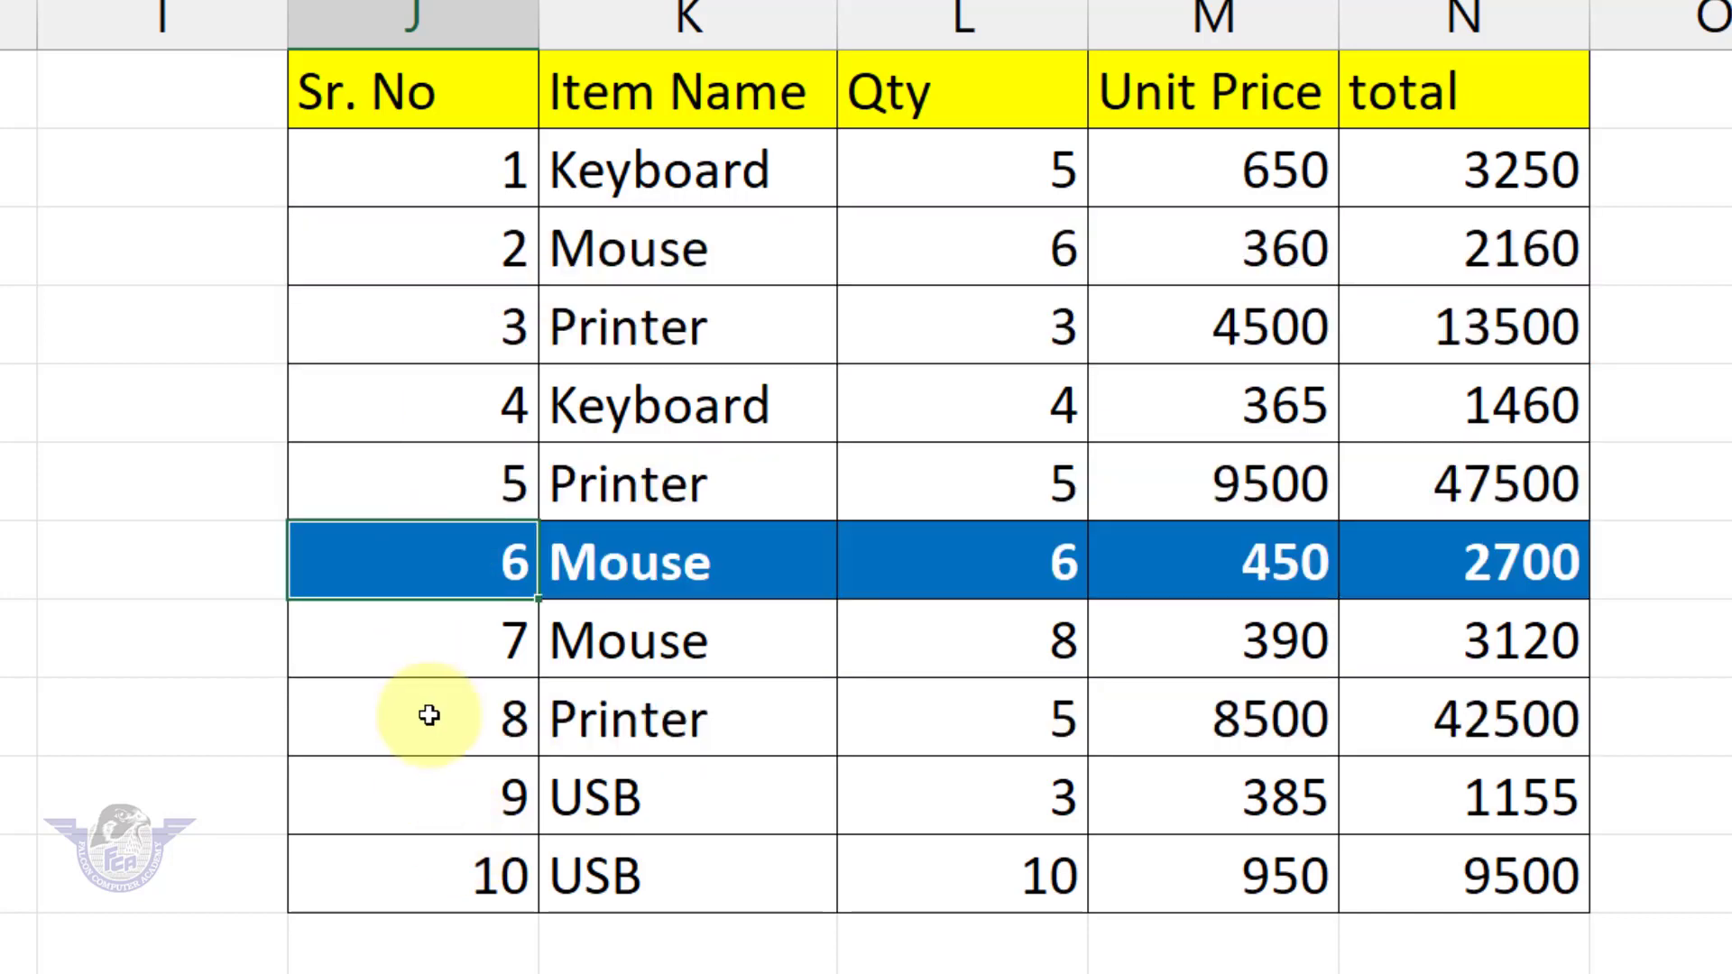
Step: Test the row highlighting by selecting Sr. No cells 8 and 10 in the second table
{"action": "left_click", "coordinate": [427, 713]}
{"action": "left_click", "coordinate": [445, 868]}
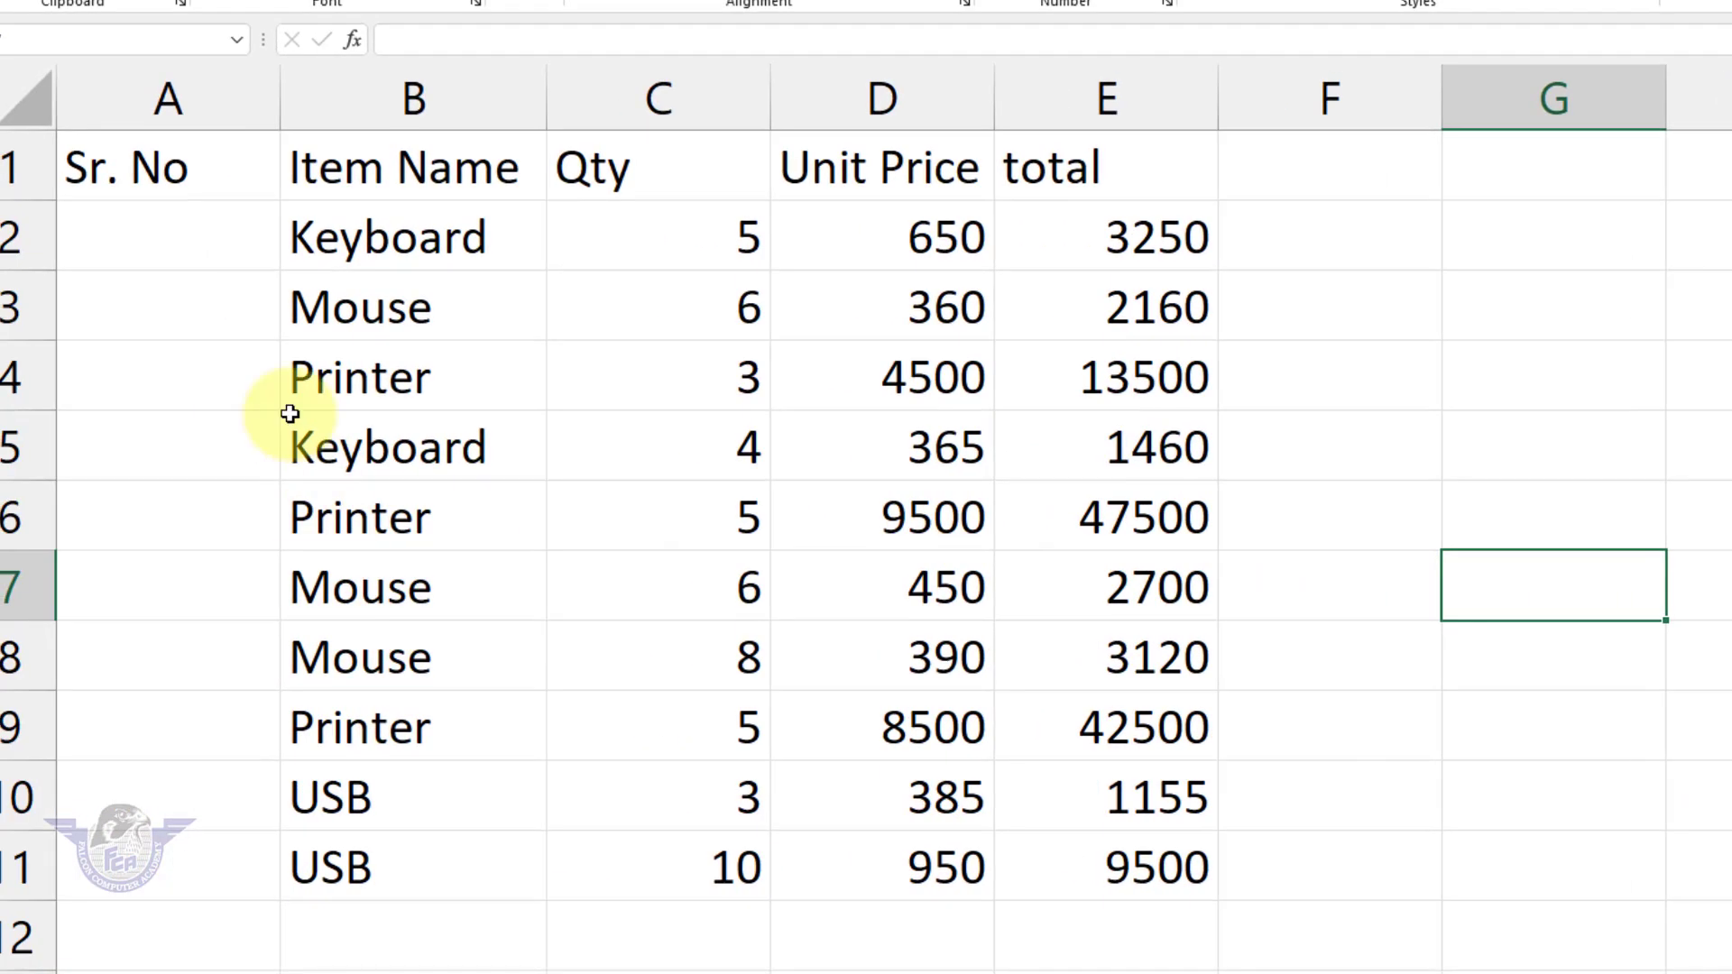
Step: Create a conditional formatting rule for the table in A1:E11 that uses the formula =$A1 to determine which cells to format
{"action": "left_click_drag", "start_coordinate": [168, 157], "coordinate": [1001, 835]}
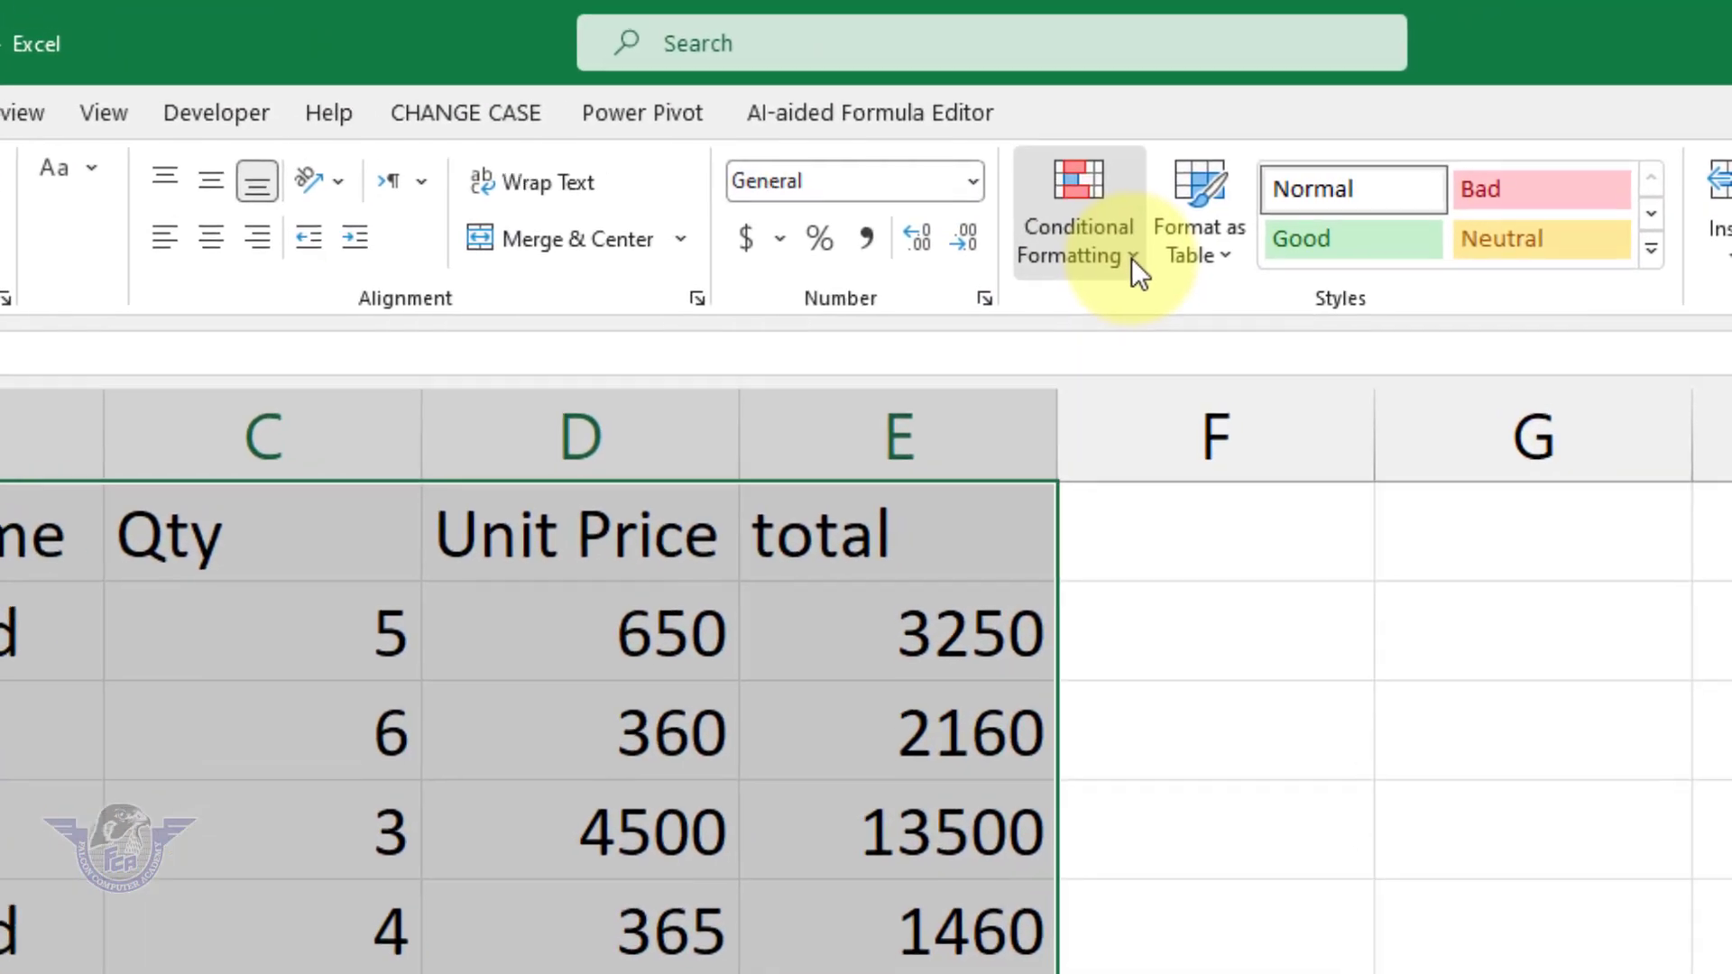
{"action": "left_click", "coordinate": [1253, 205]}
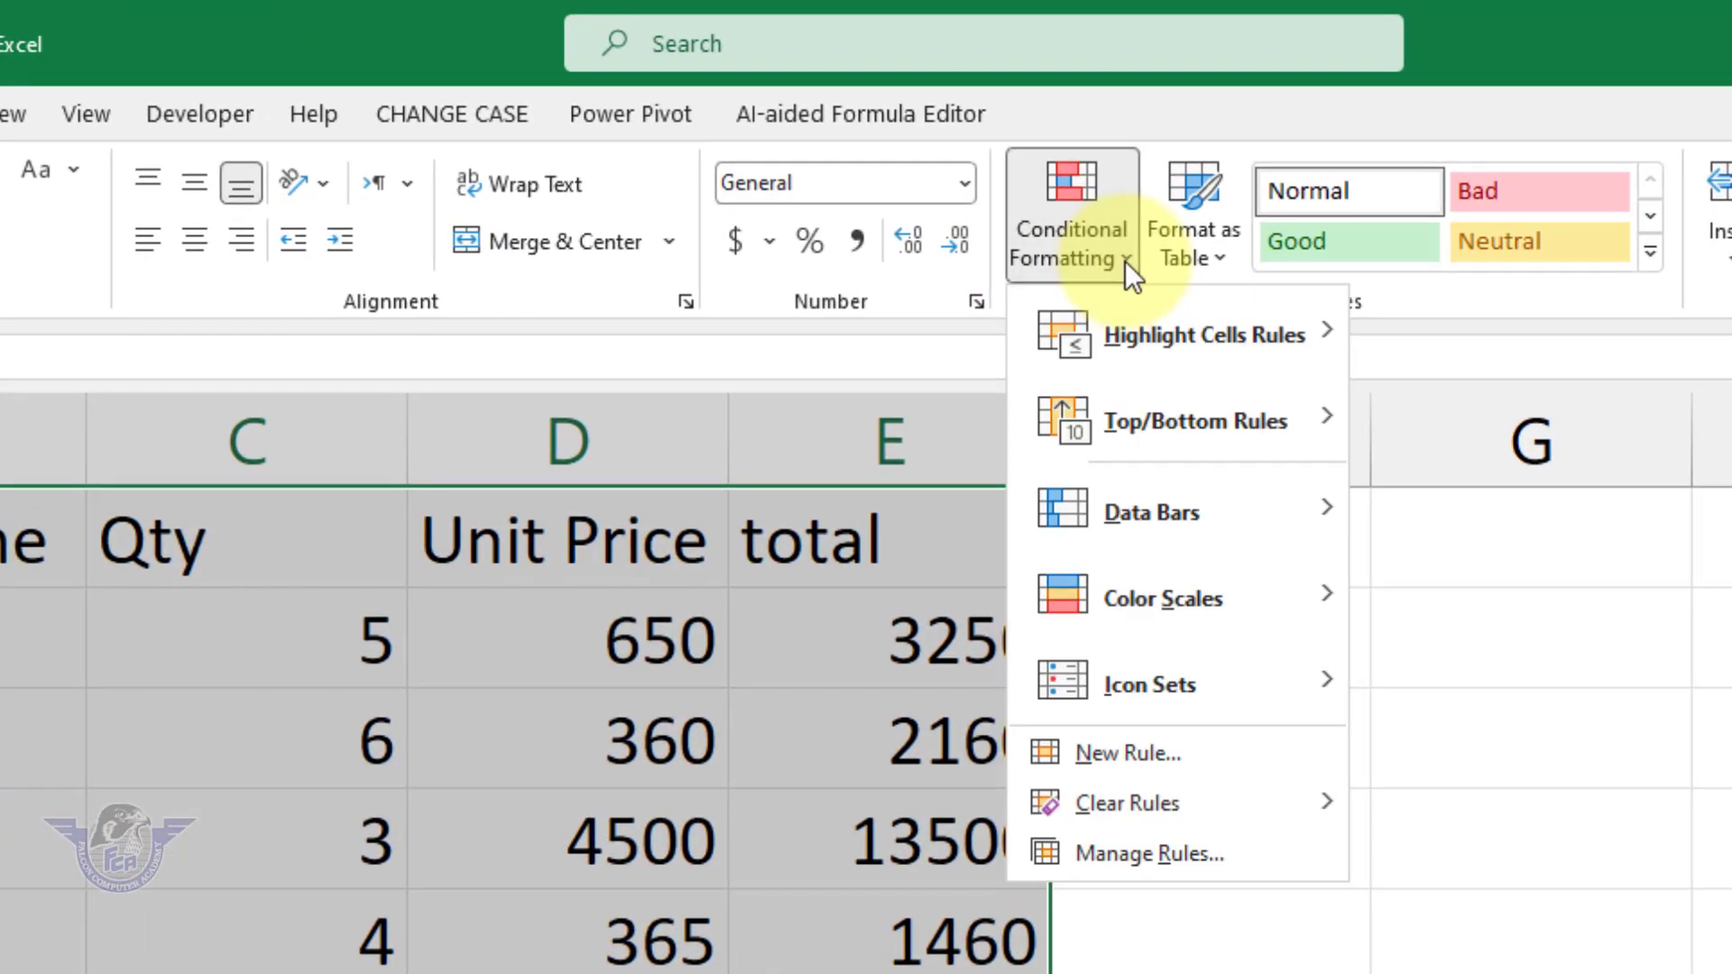
{"action": "left_click", "coordinate": [1173, 756]}
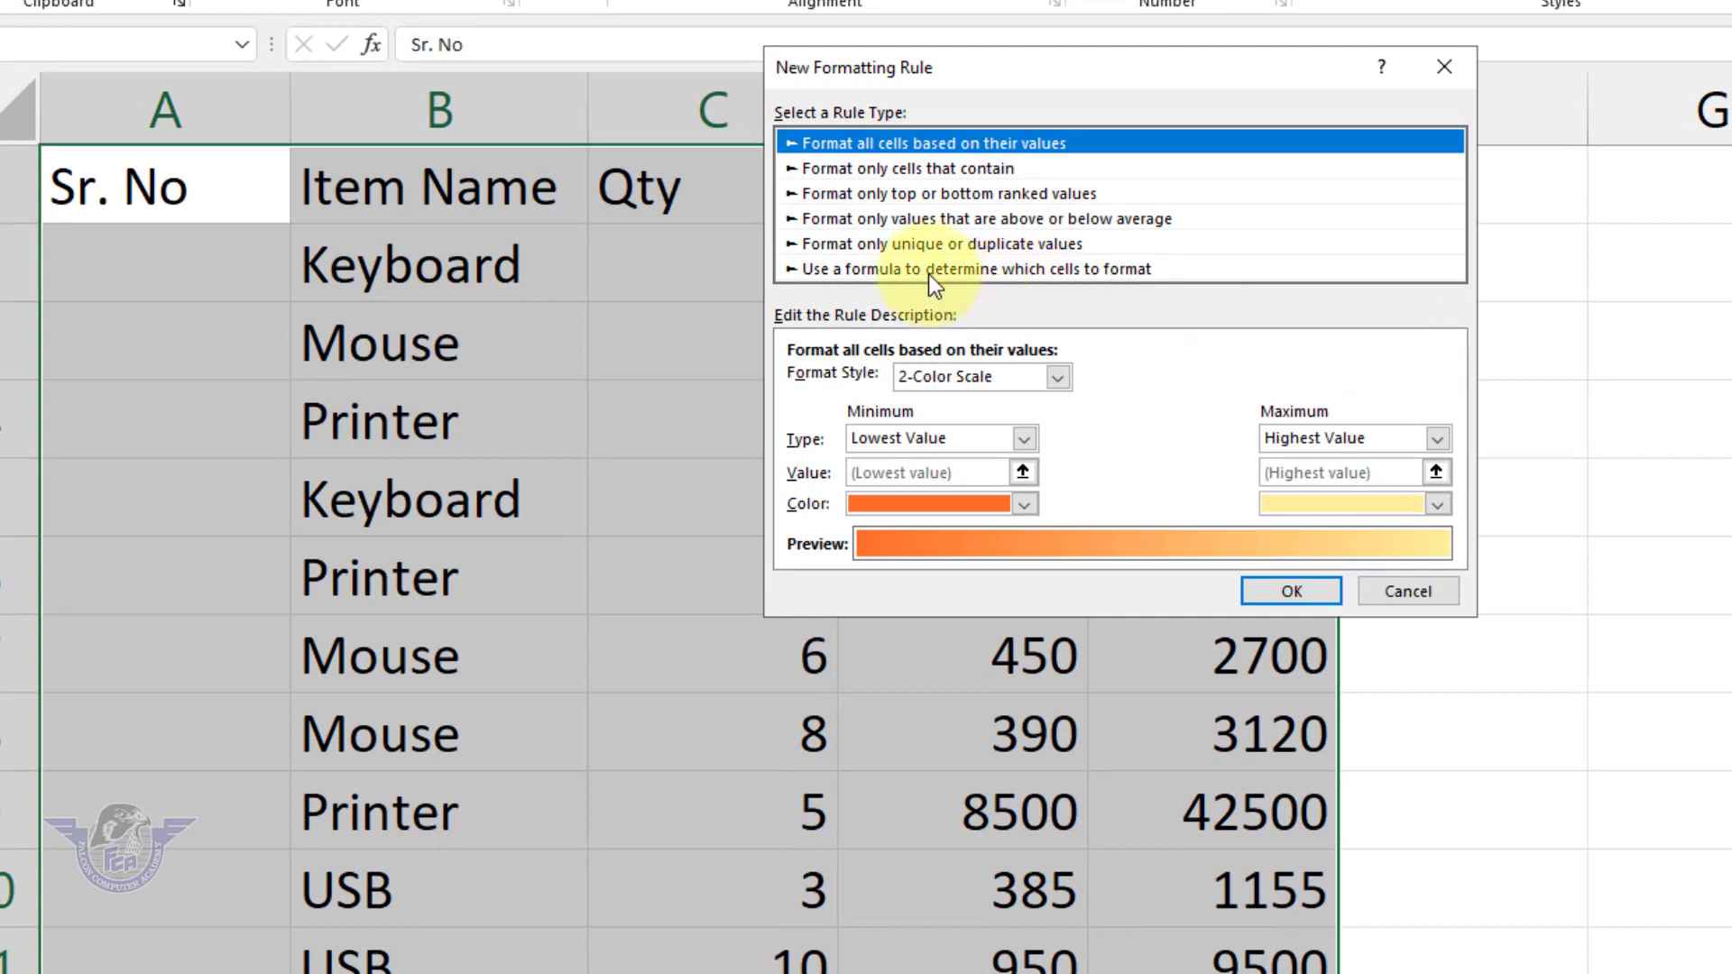
{"action": "left_click", "coordinate": [929, 269]}
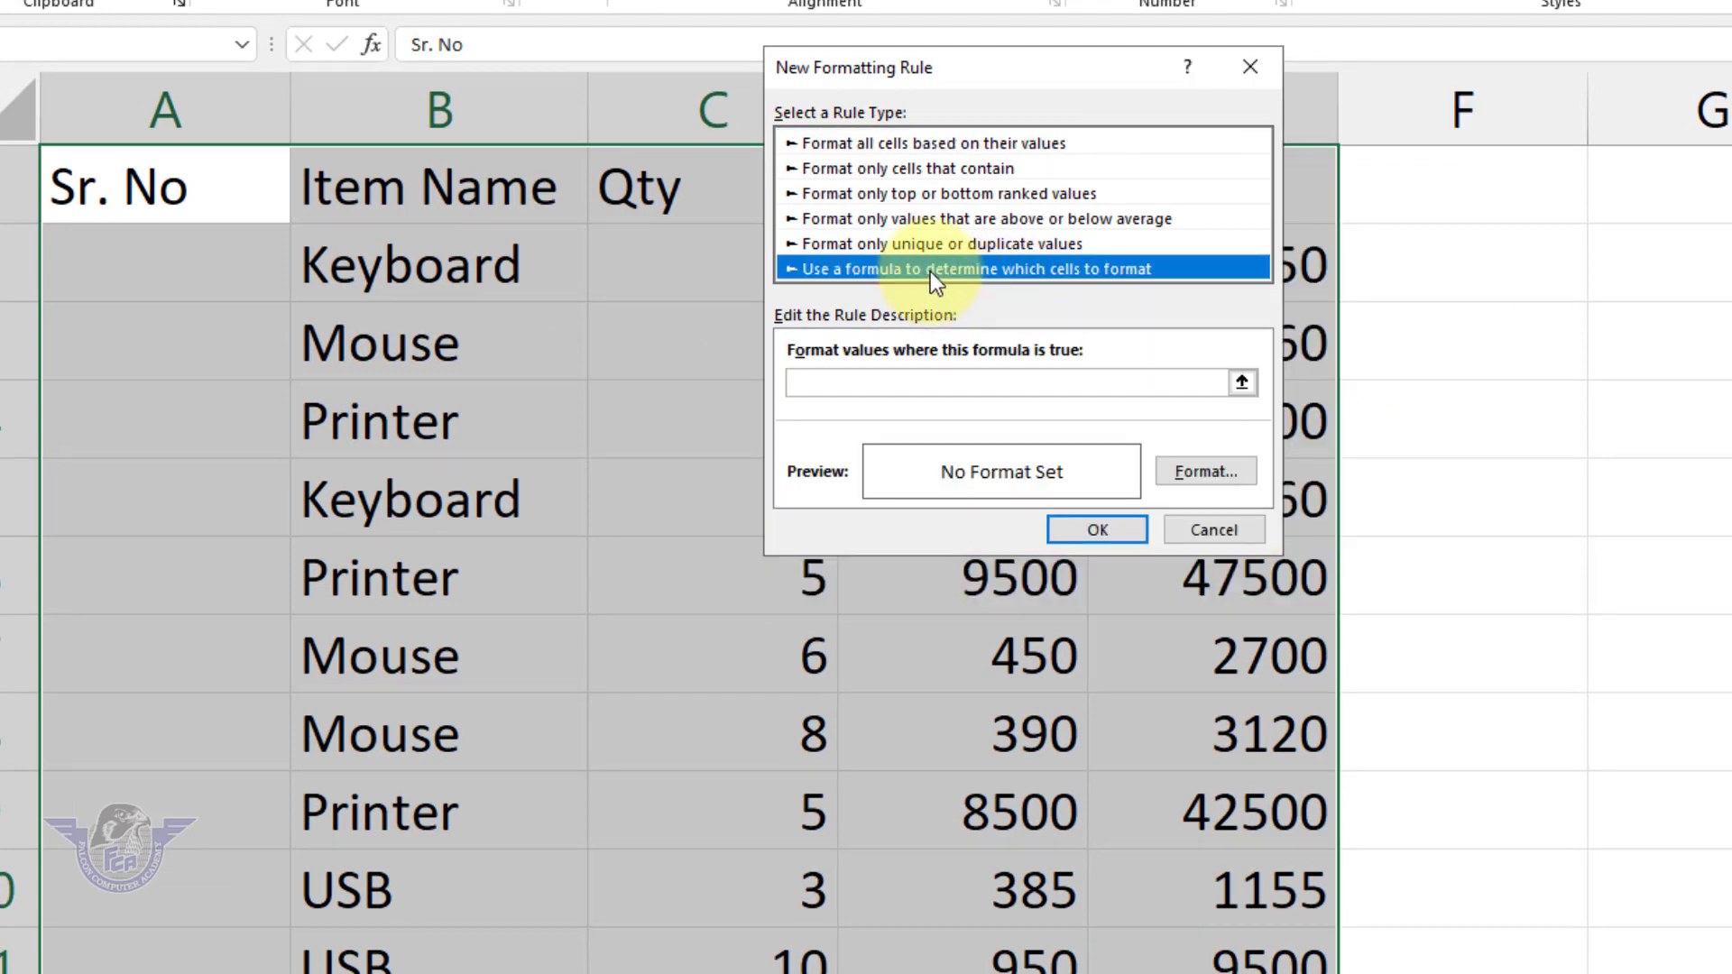
{"action": "left_click", "coordinate": [897, 381]}
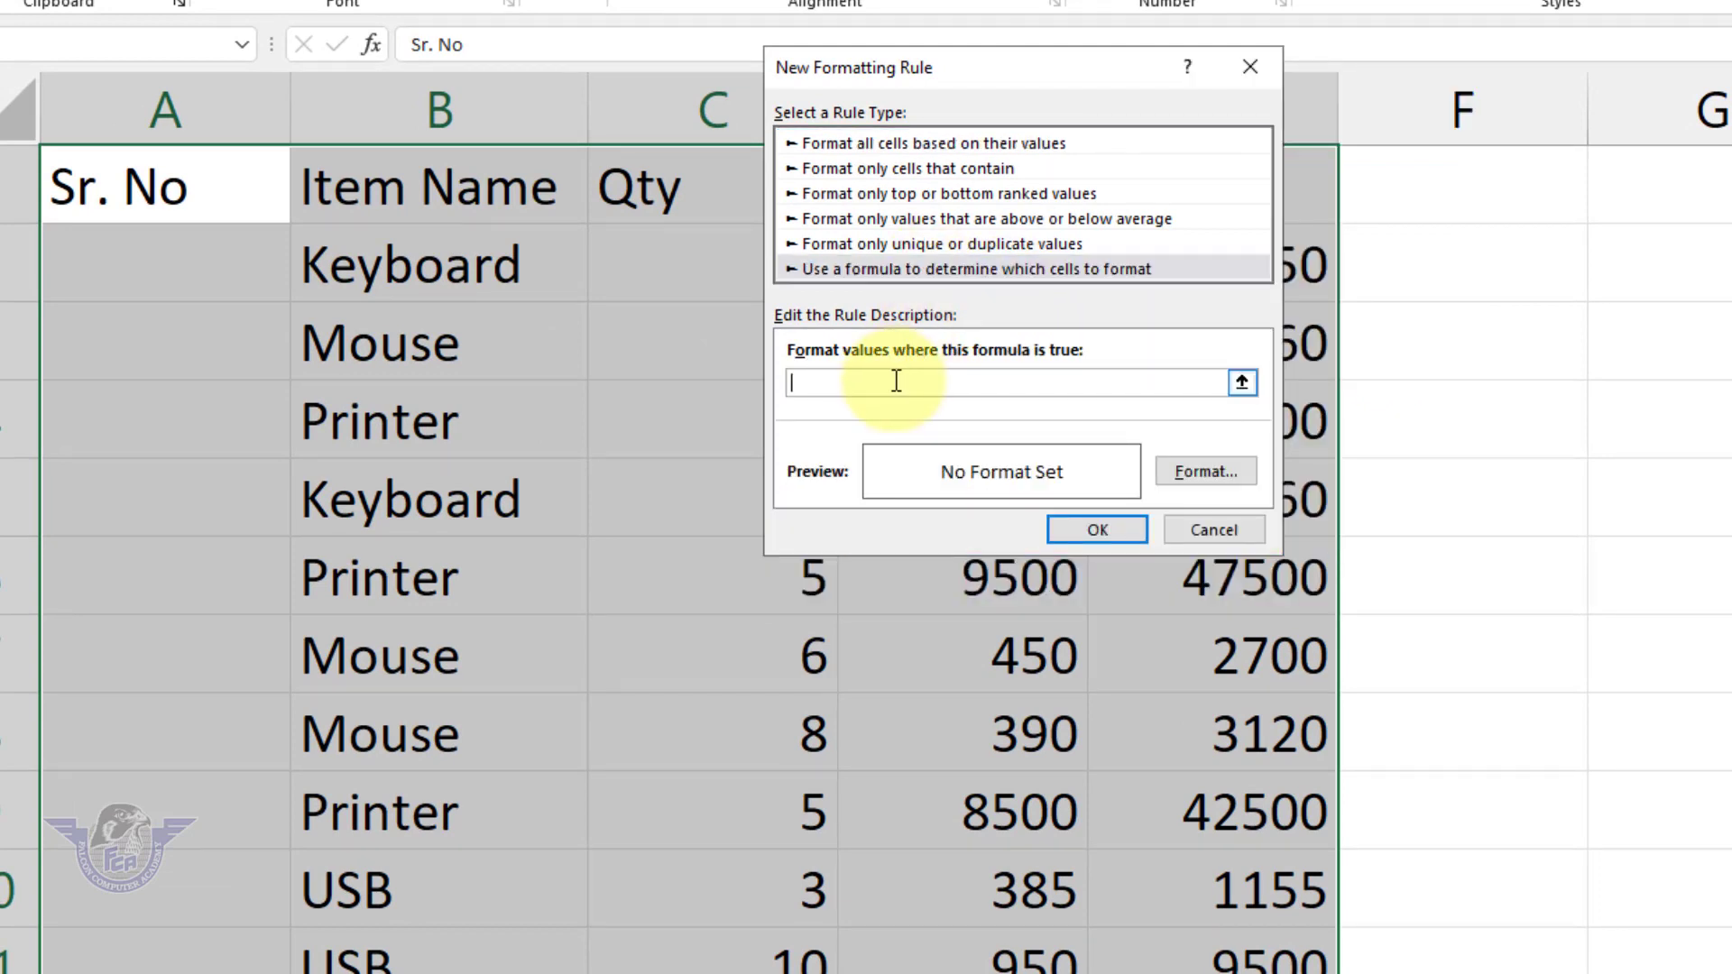
{"action": "type", "text": "="}
{"action": "left_click", "coordinate": [171, 185]}
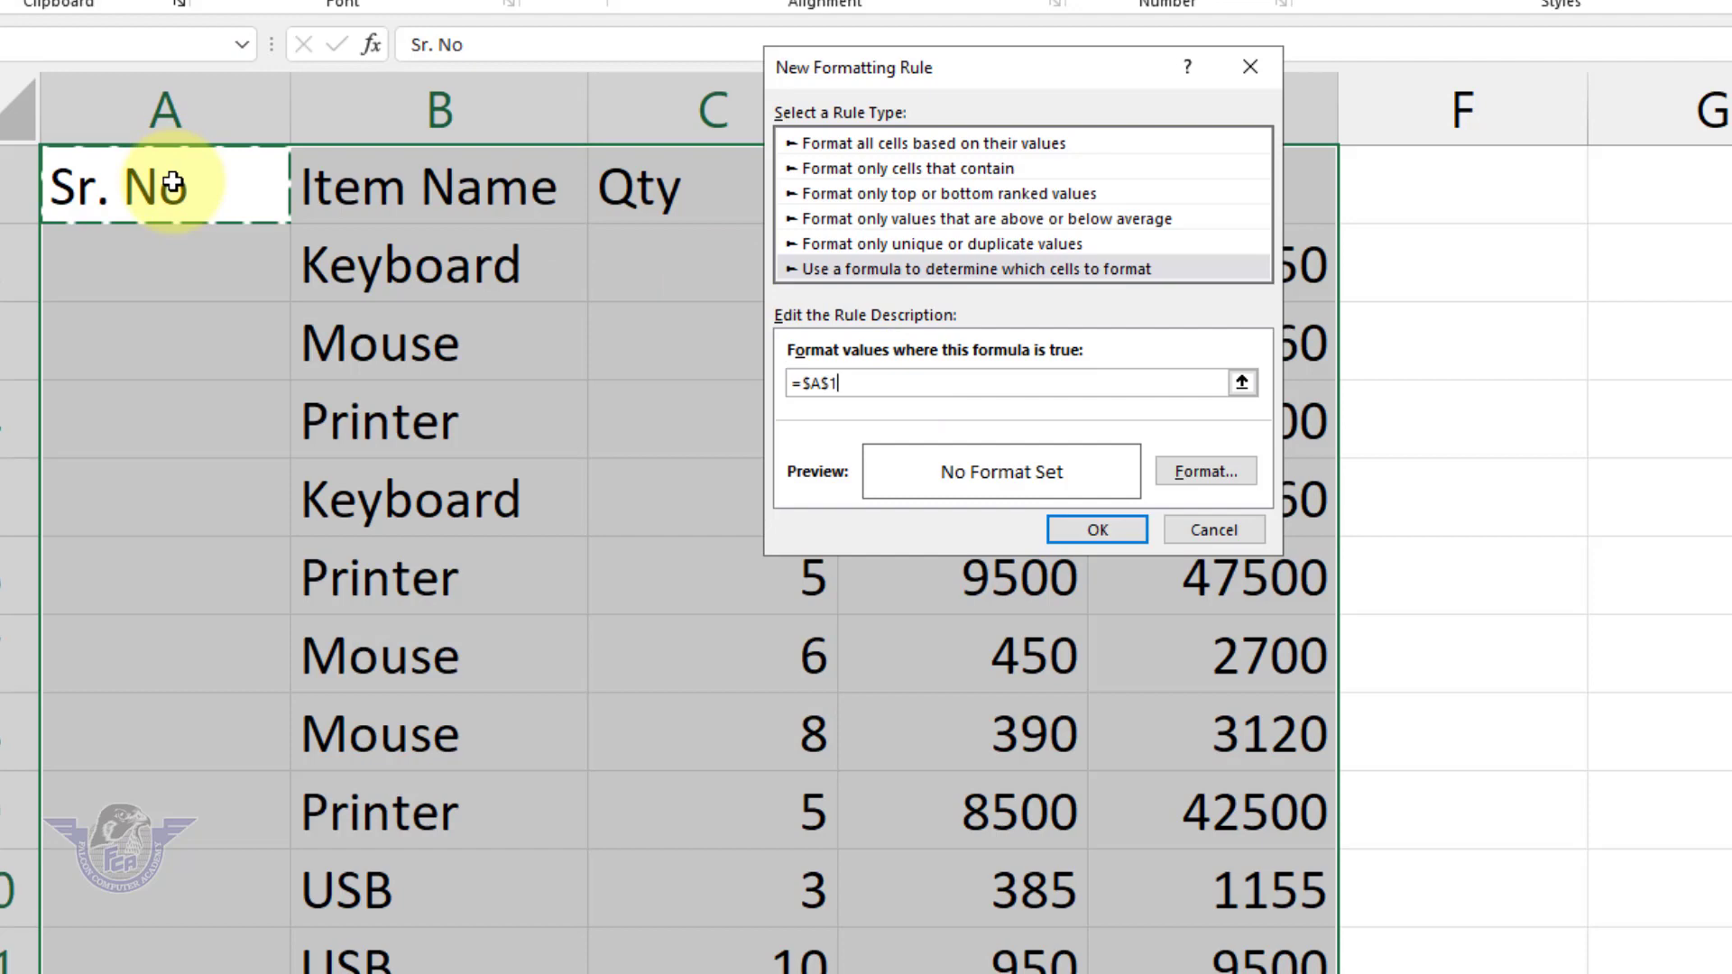
{"action": "key", "text": "F4"}
{"action": "key", "text": "F4"}
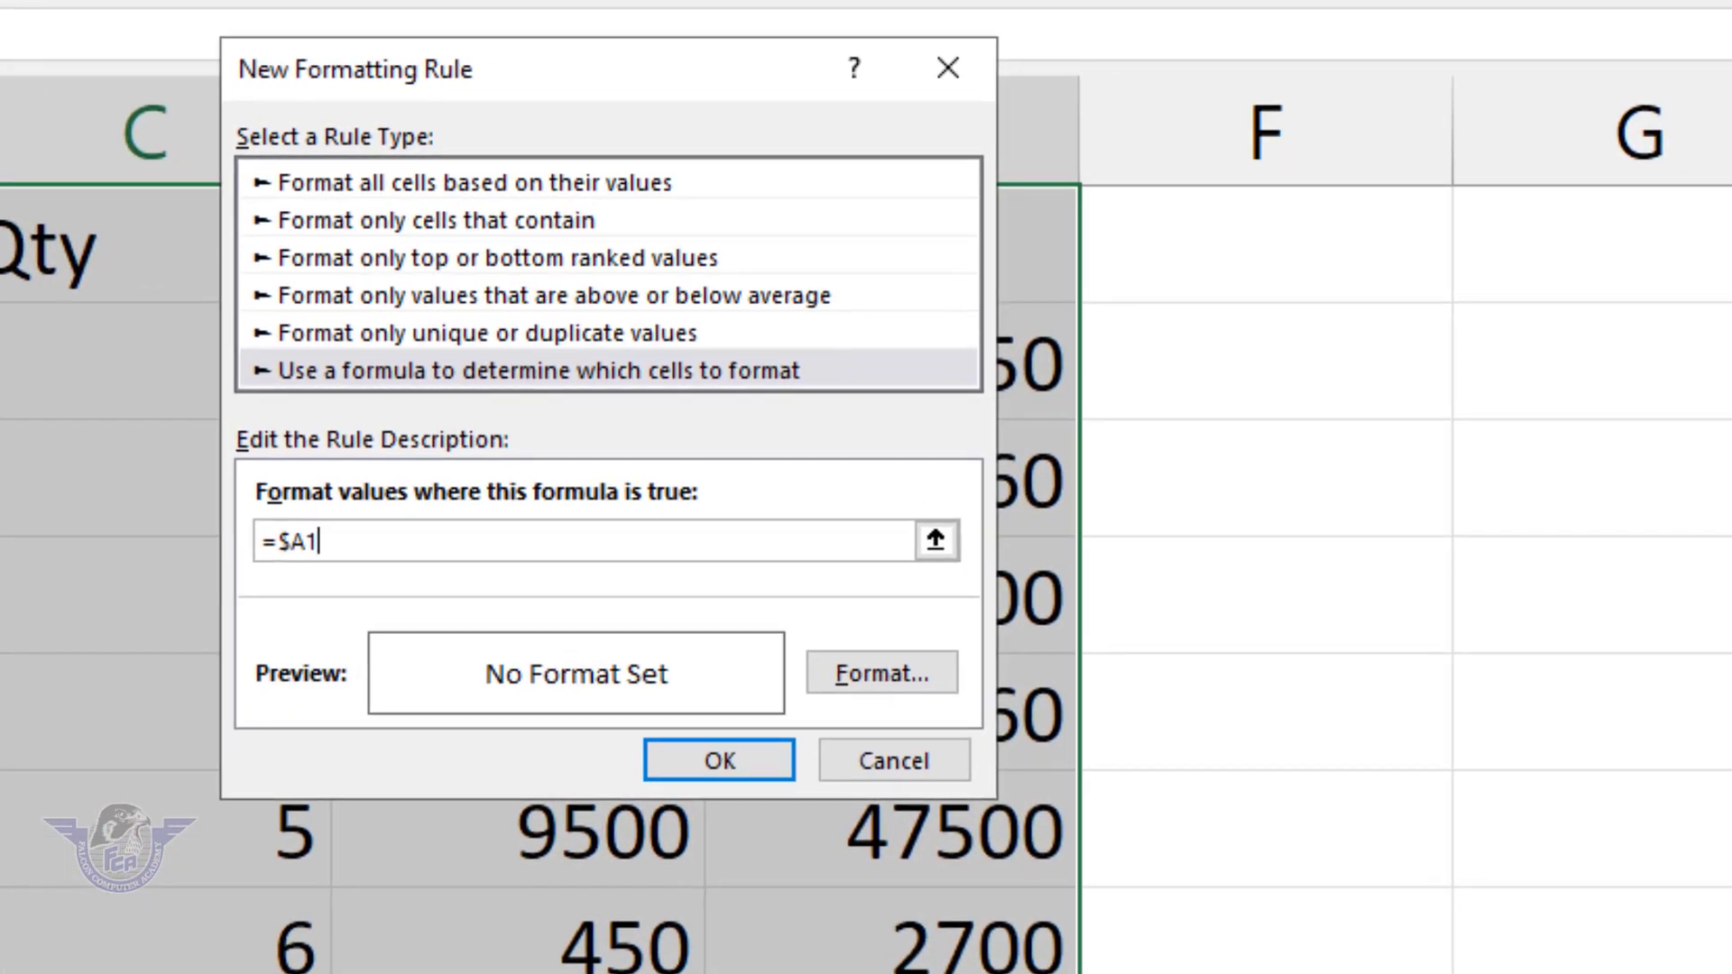
Step: Set the new rule's font to bold with a white color
{"action": "left_click", "coordinate": [881, 673]}
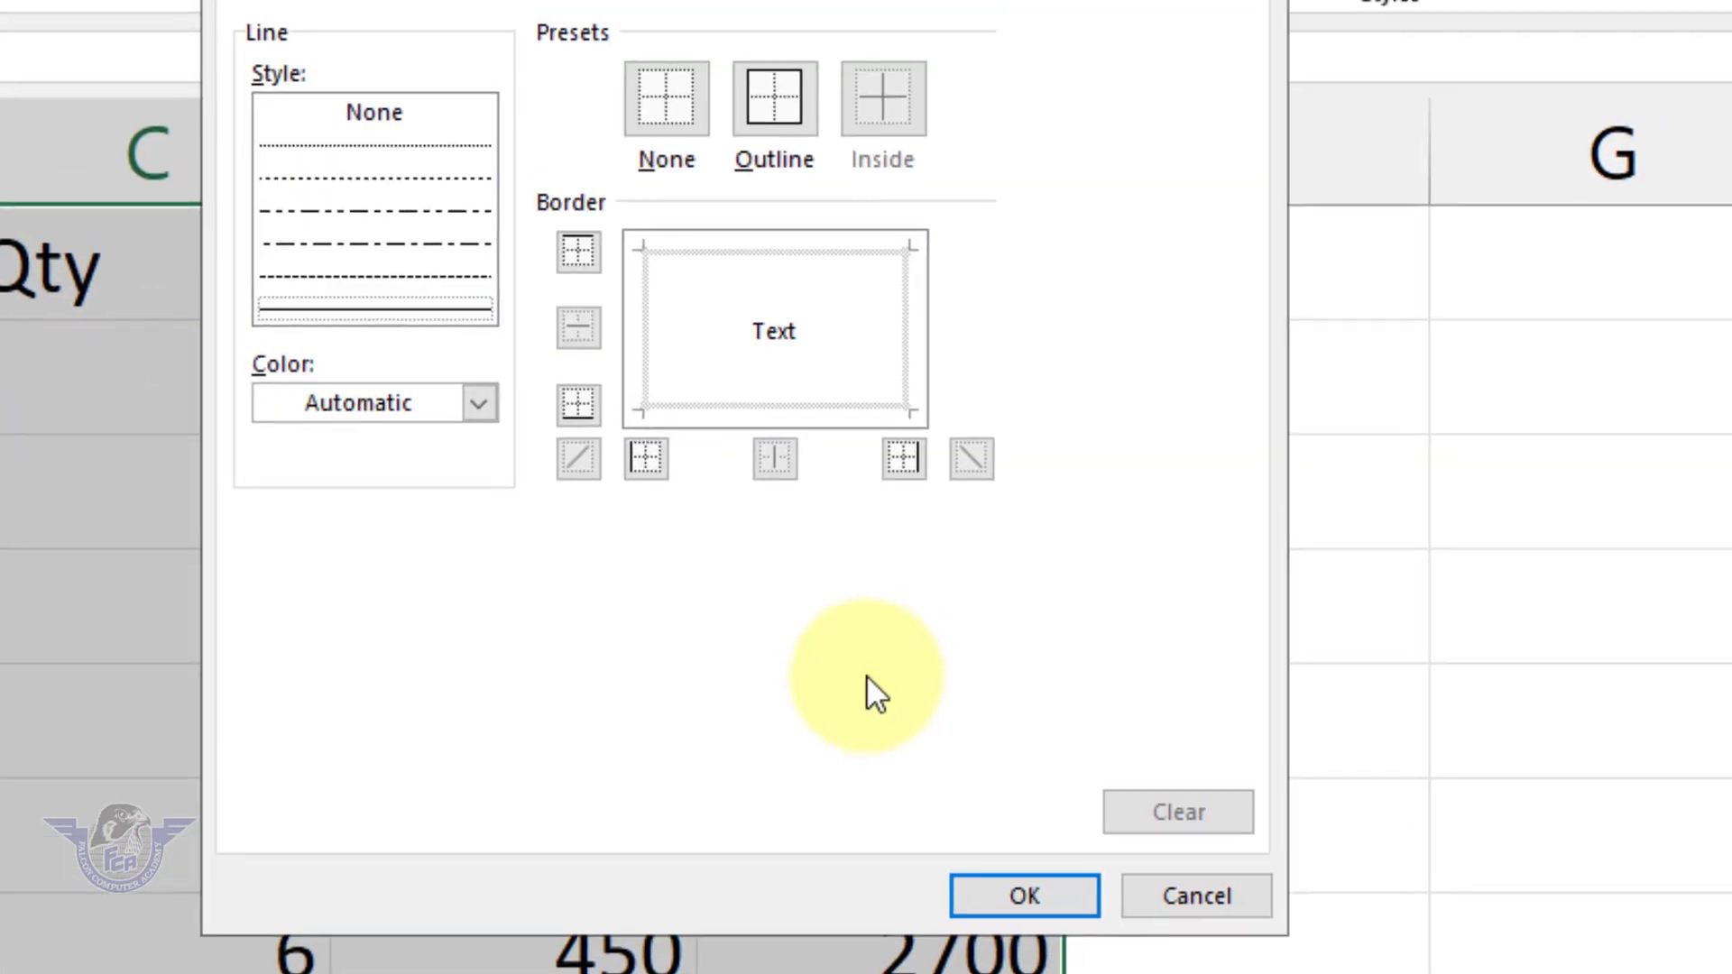
{"action": "left_click", "coordinate": [380, 108]}
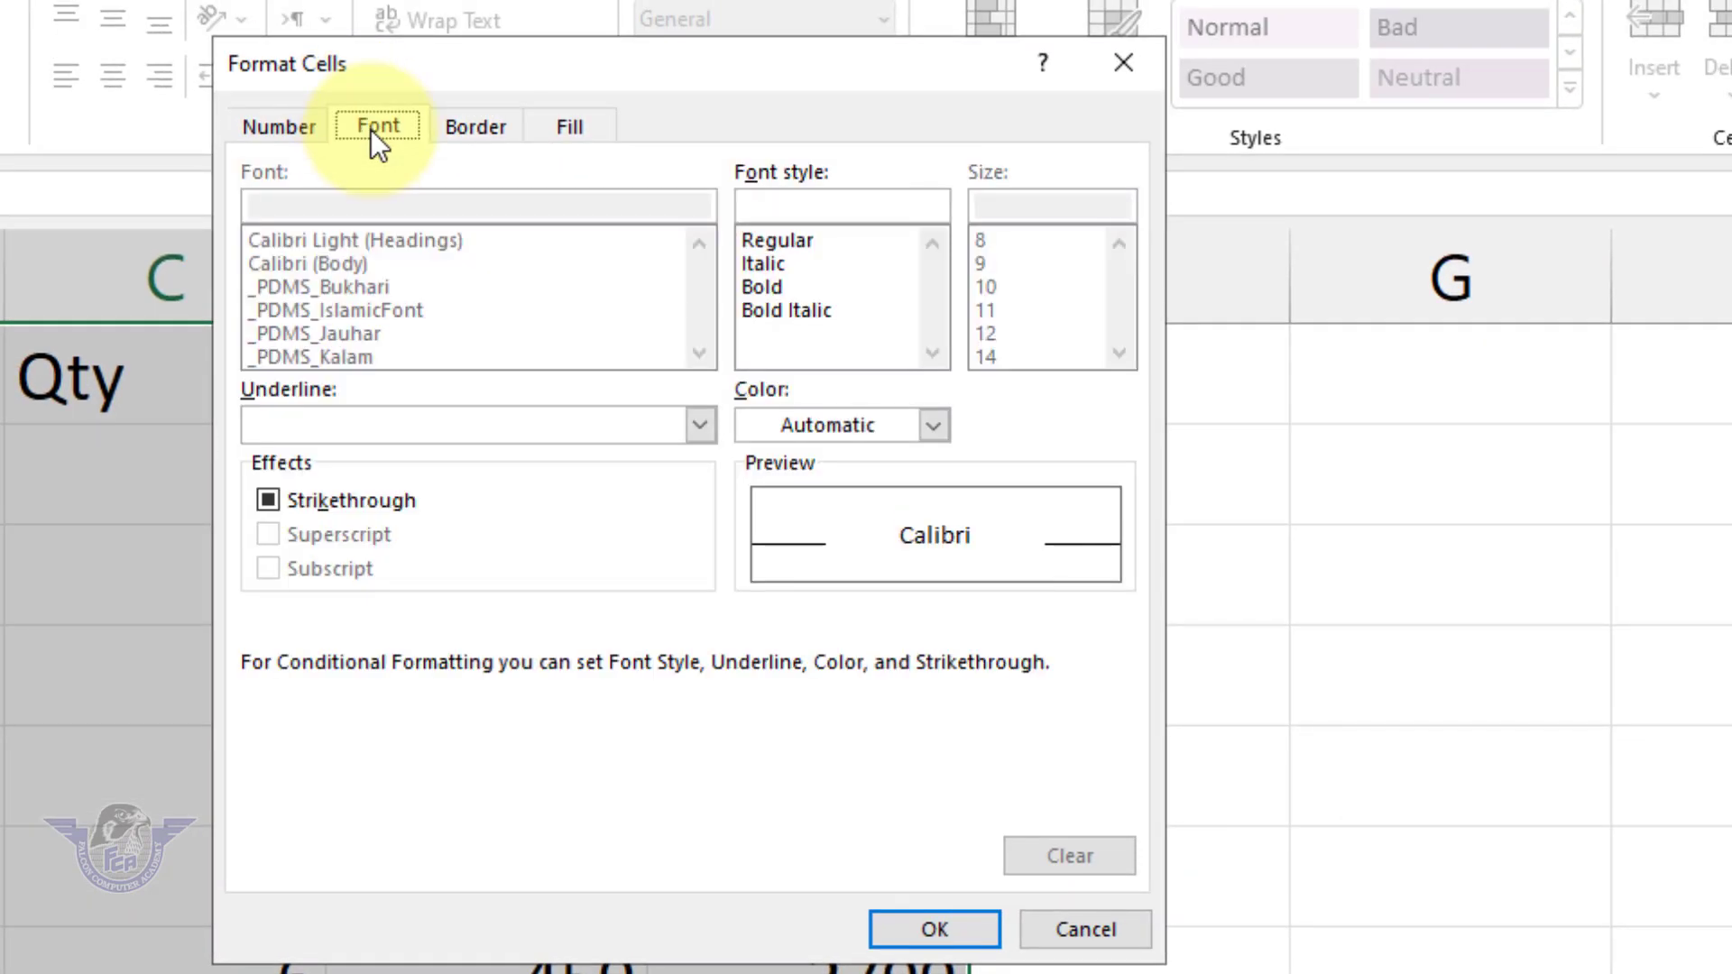
{"action": "left_click", "coordinate": [756, 285]}
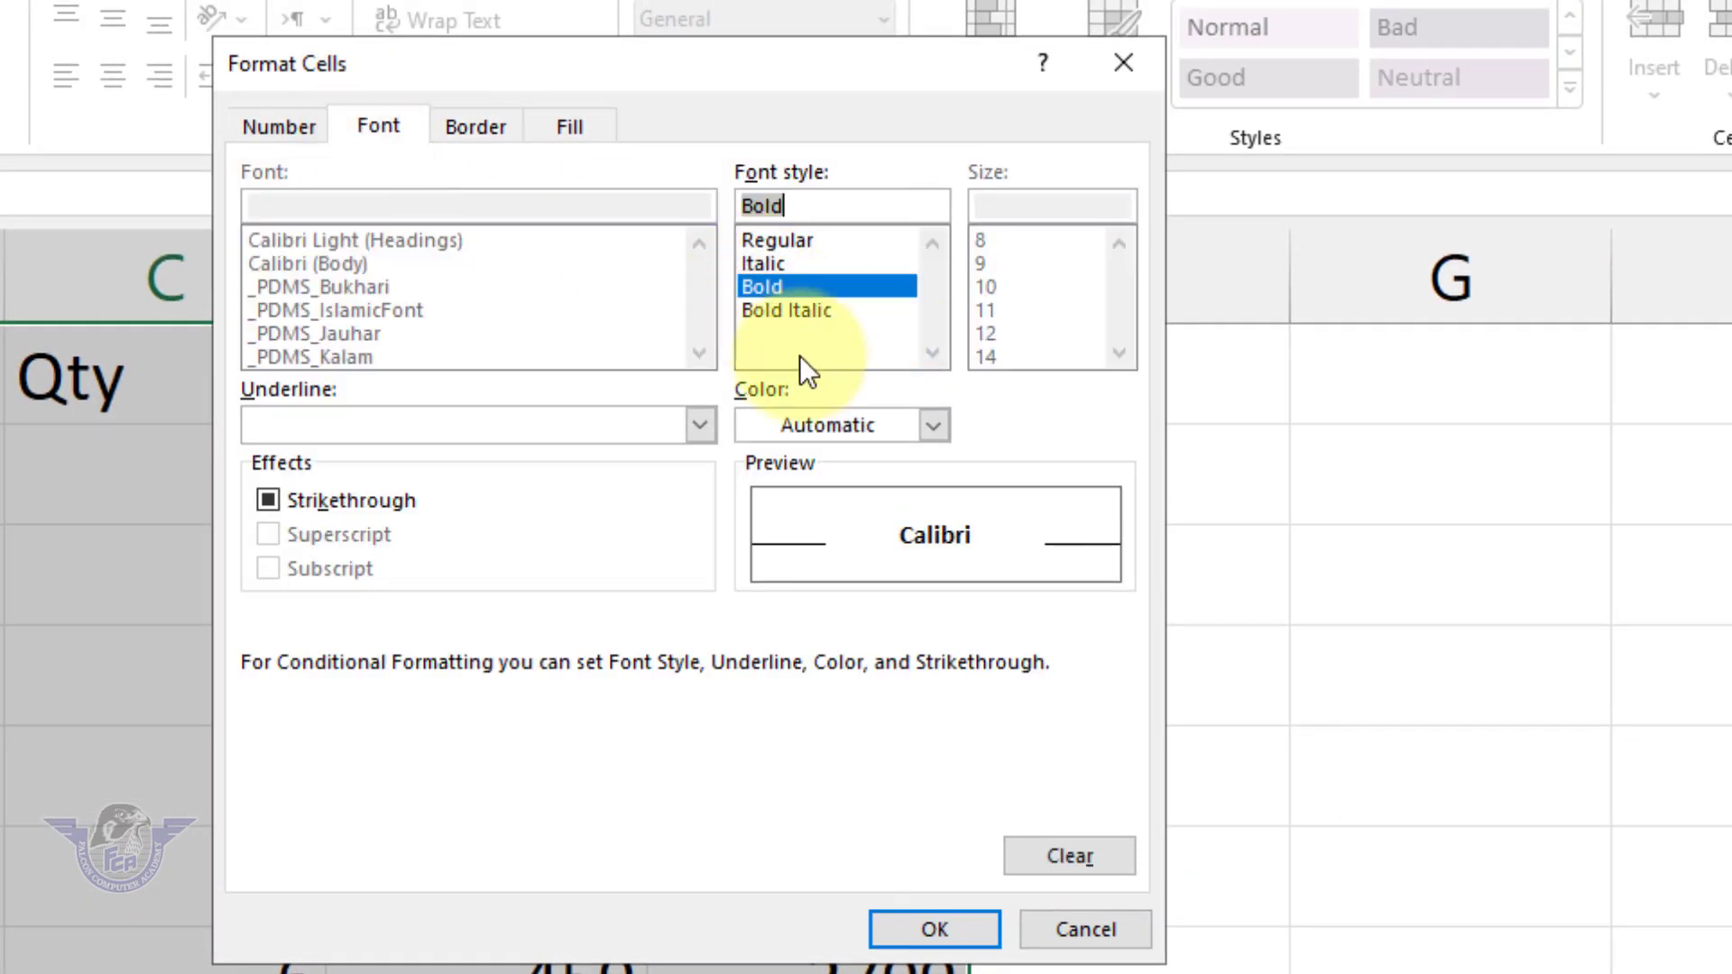
{"action": "left_click", "coordinate": [834, 424]}
{"action": "left_click", "coordinate": [760, 570]}
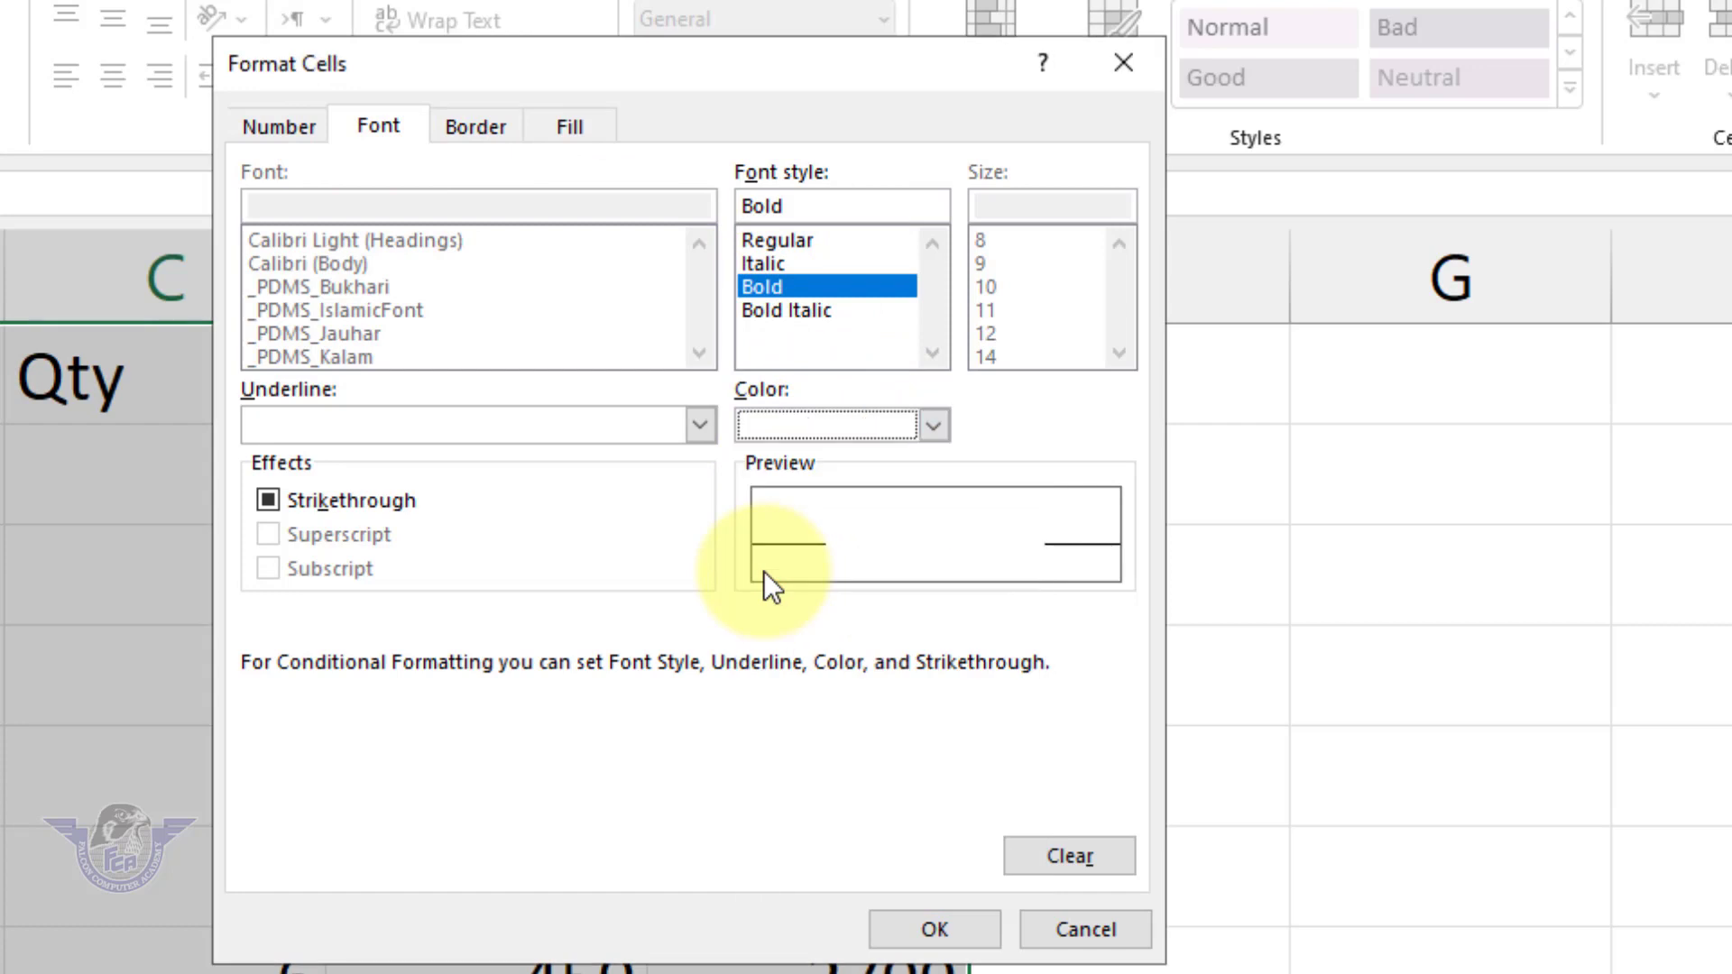
Step: Give the rule a green fill and an outline border, and apply it to the table
{"action": "left_click", "coordinate": [576, 132]}
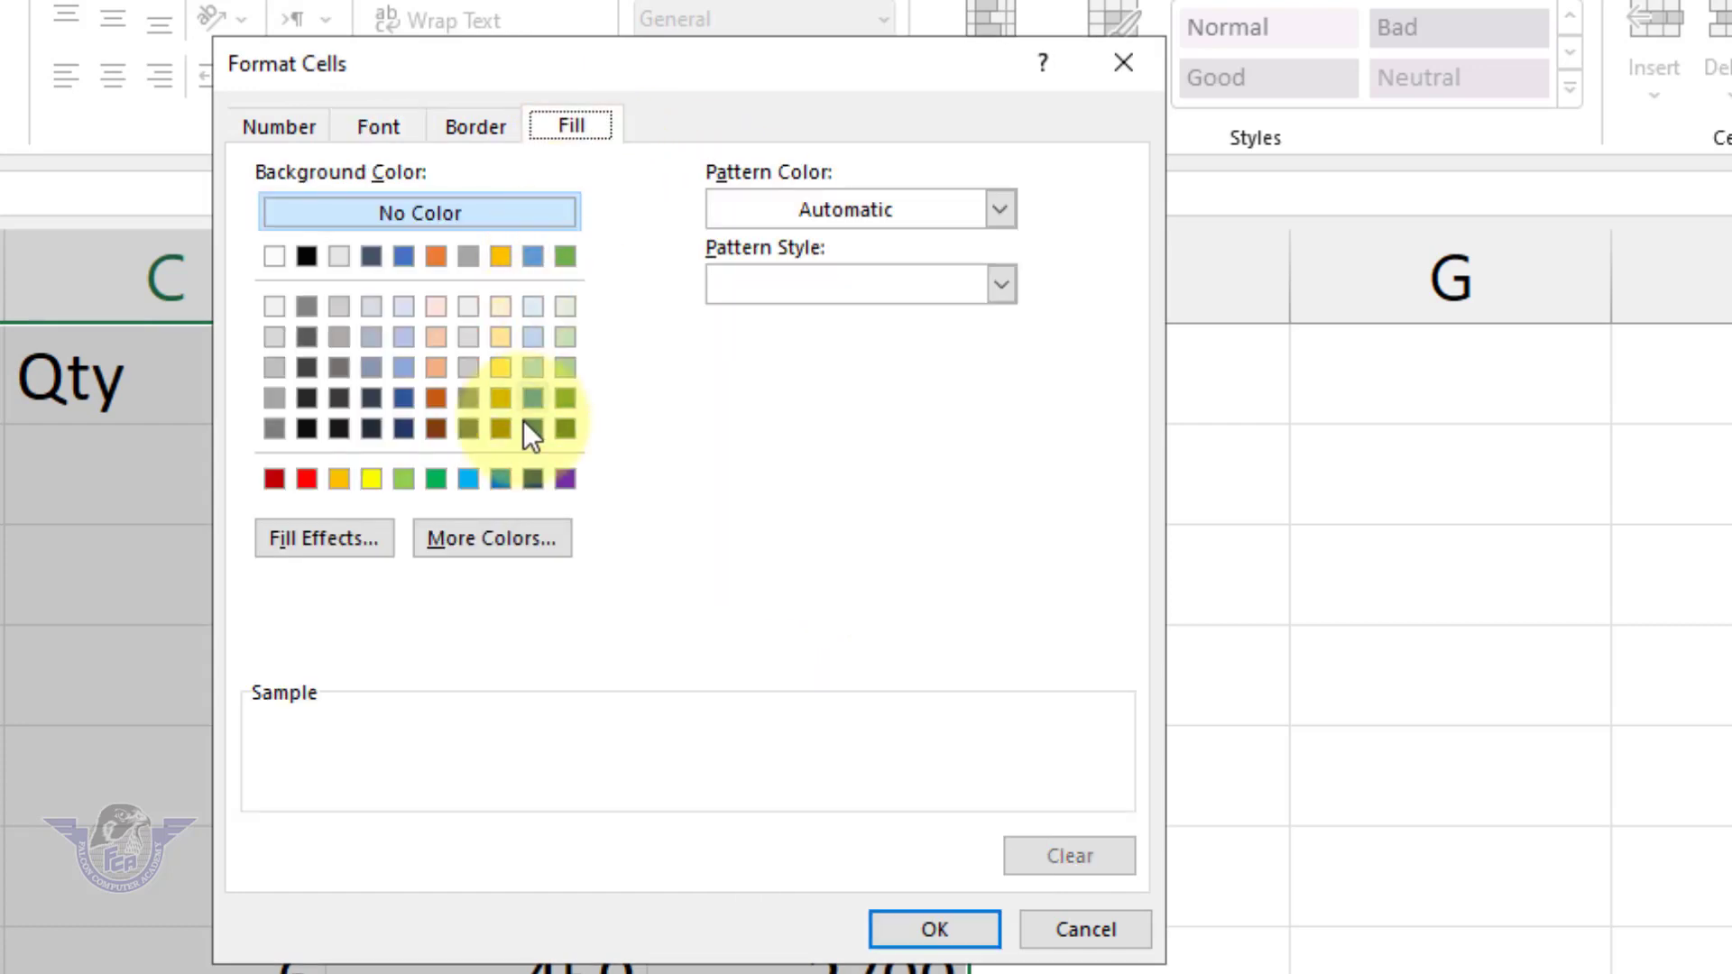
{"action": "left_click", "coordinate": [436, 478]}
{"action": "left_click", "coordinate": [435, 488]}
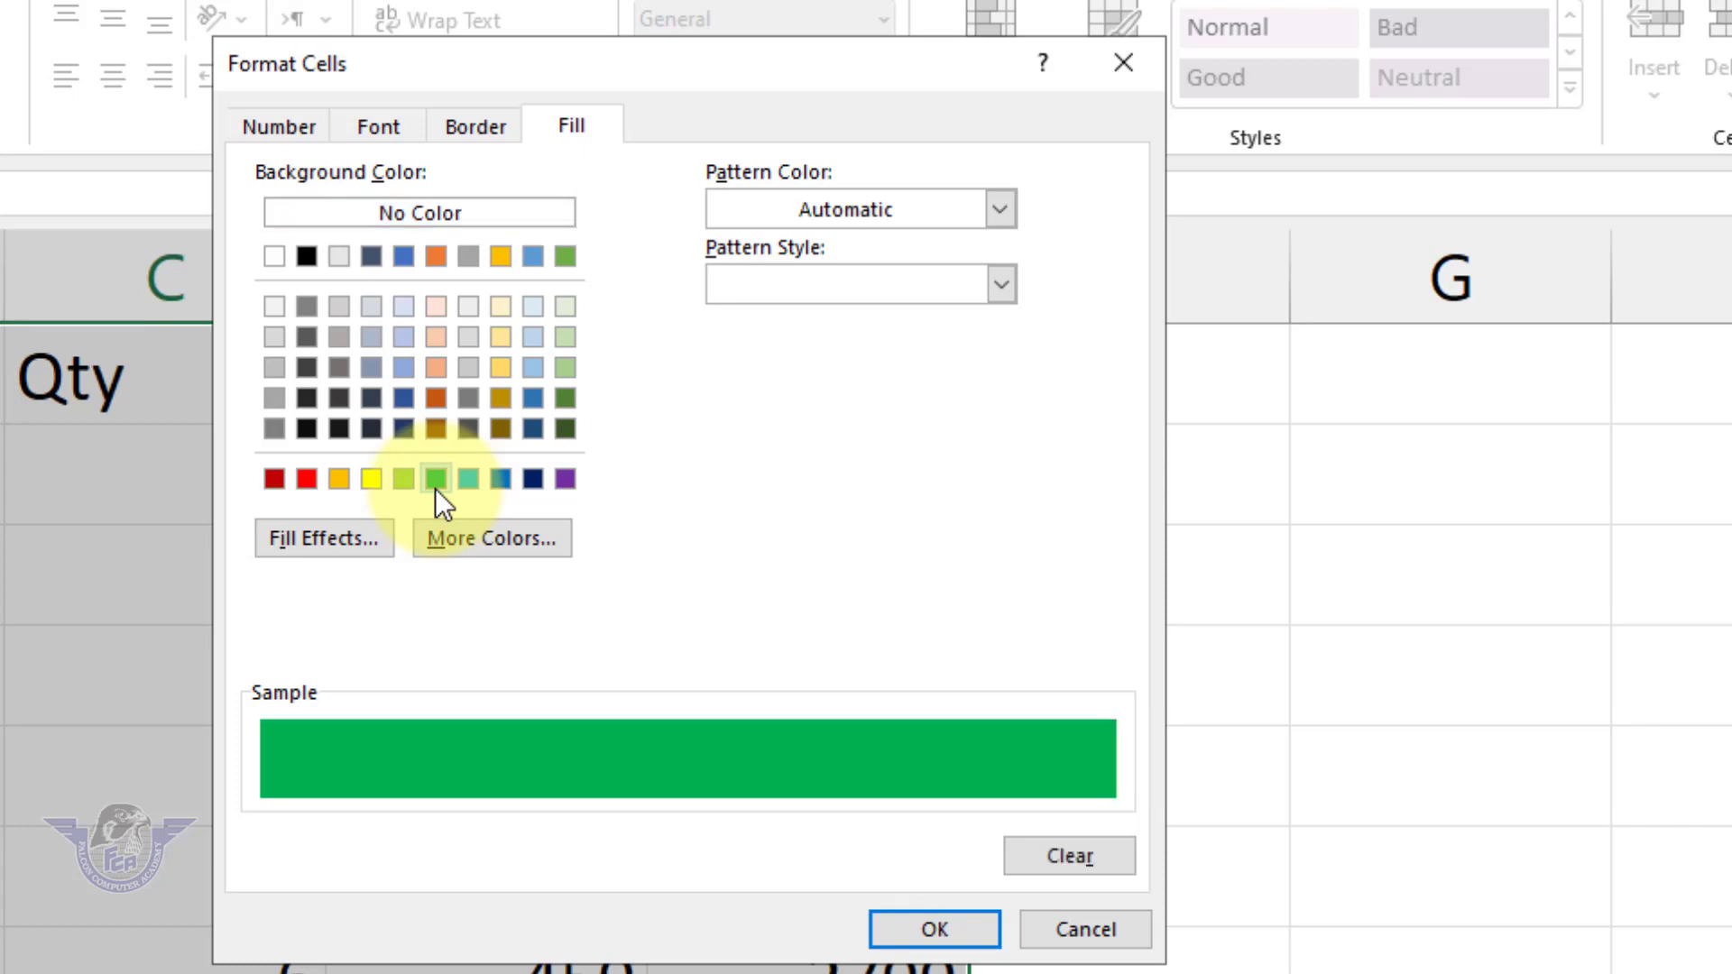
{"action": "left_click", "coordinate": [473, 137]}
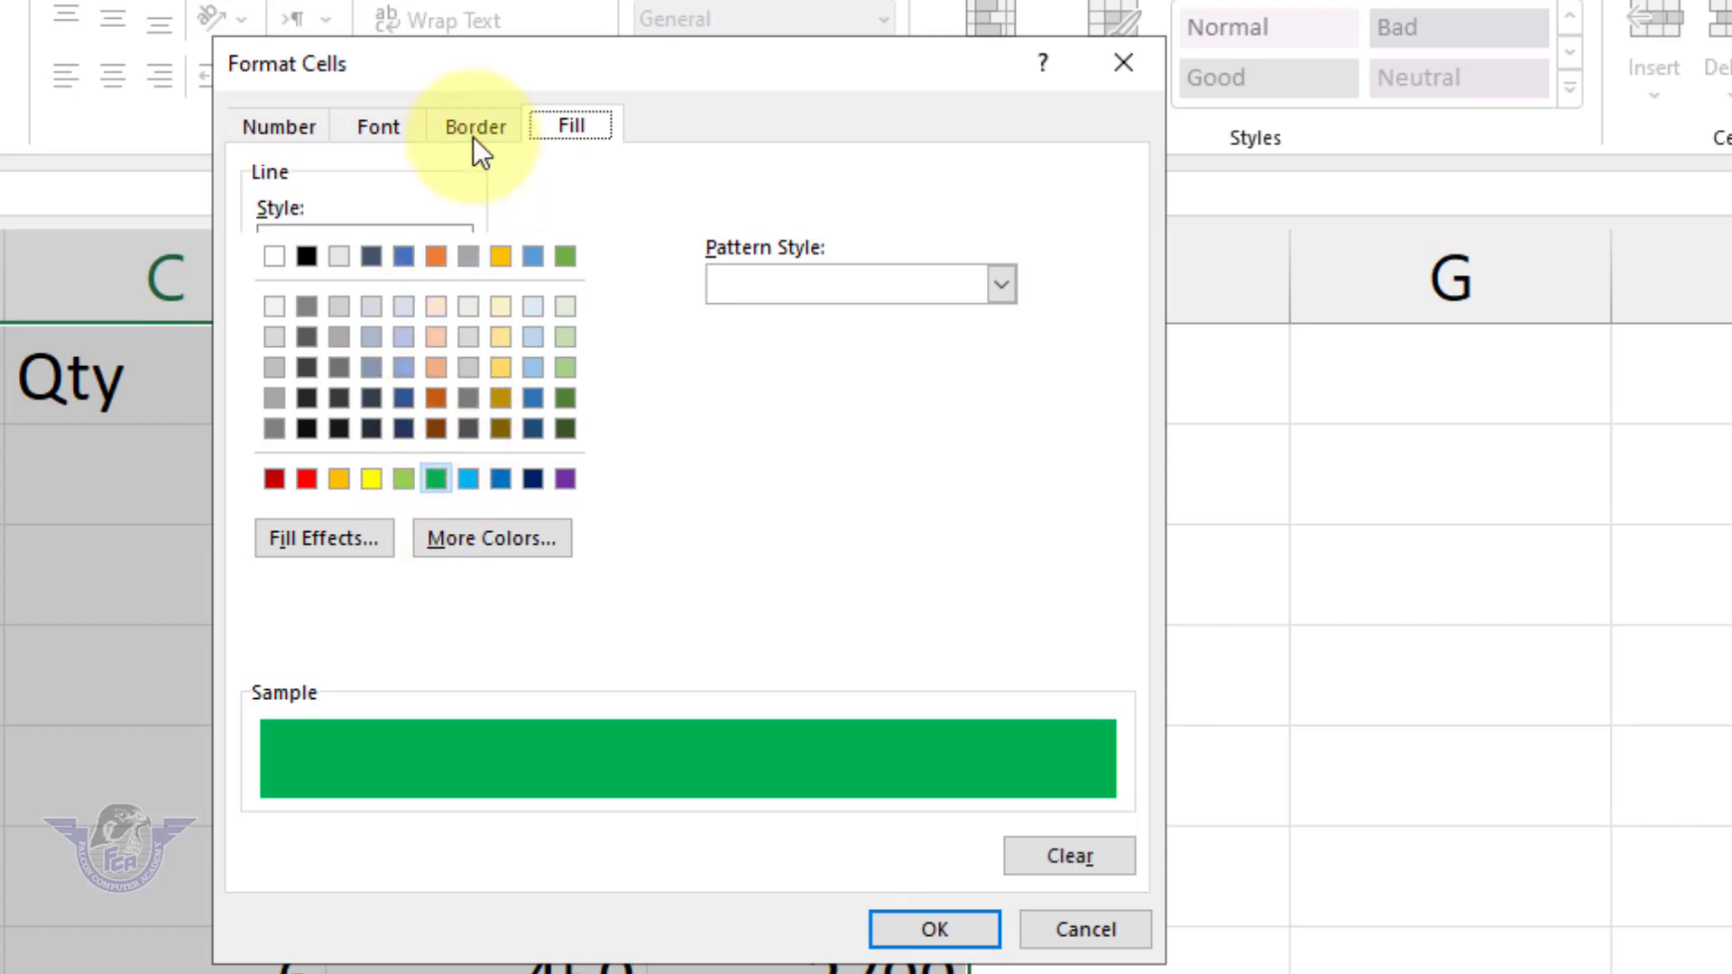
{"action": "left_click", "coordinate": [716, 232]}
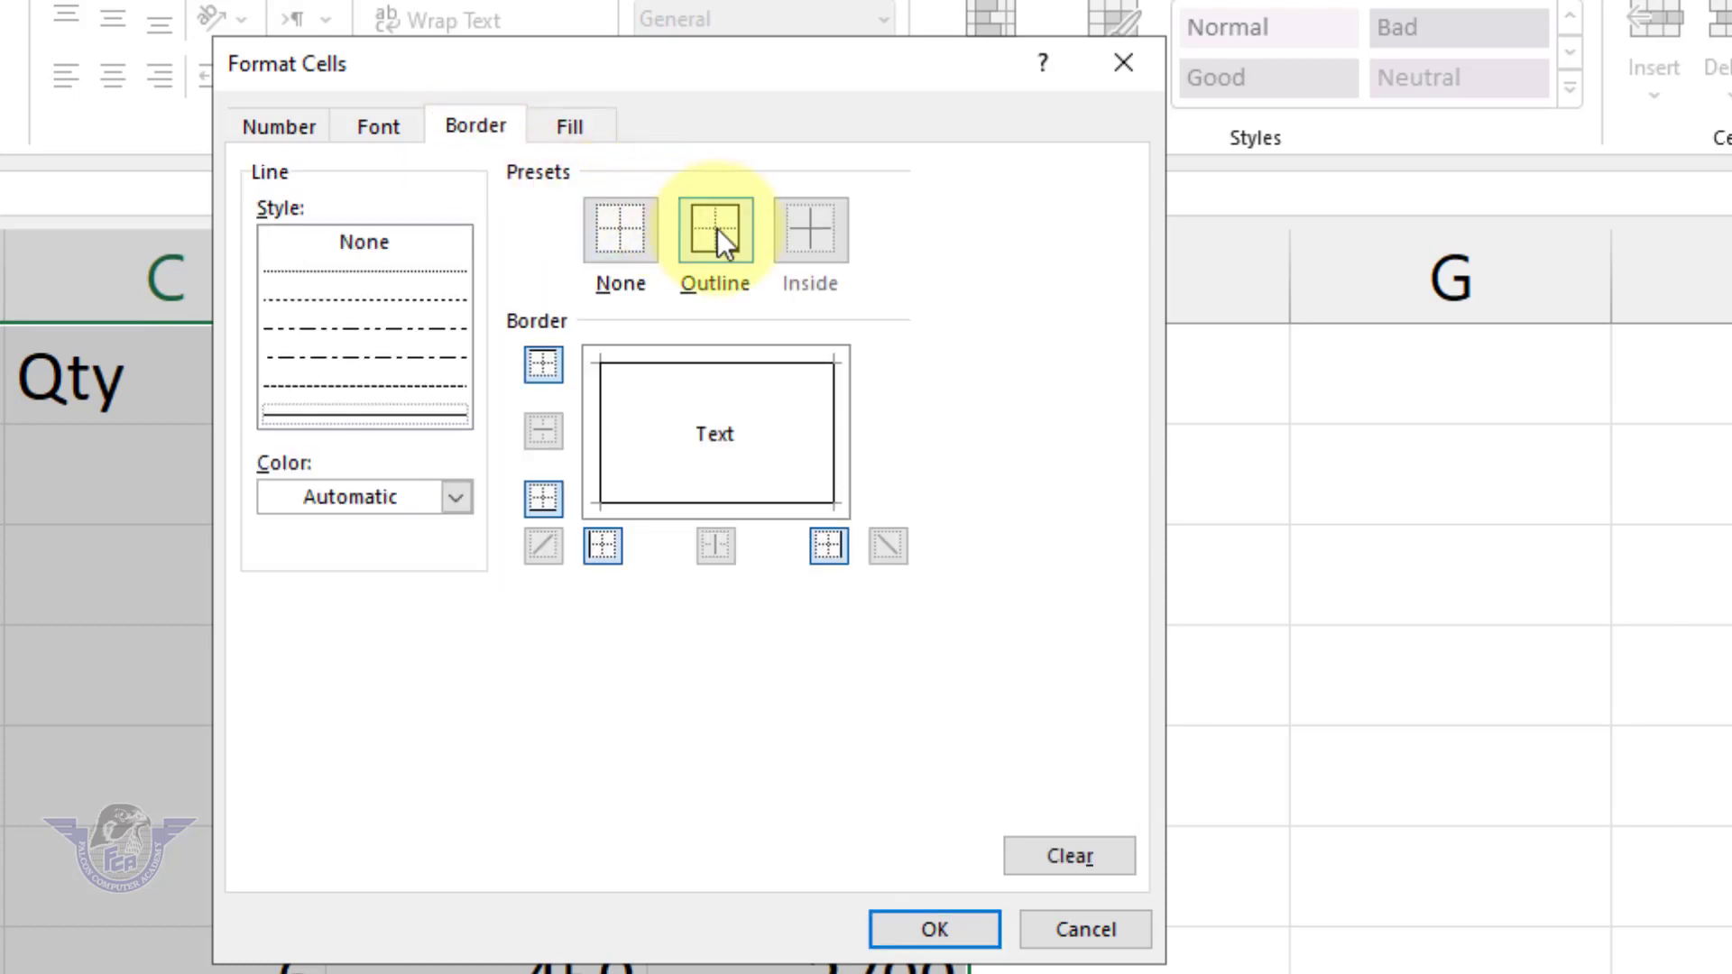
{"action": "left_click", "coordinate": [931, 923]}
{"action": "left_click", "coordinate": [679, 819]}
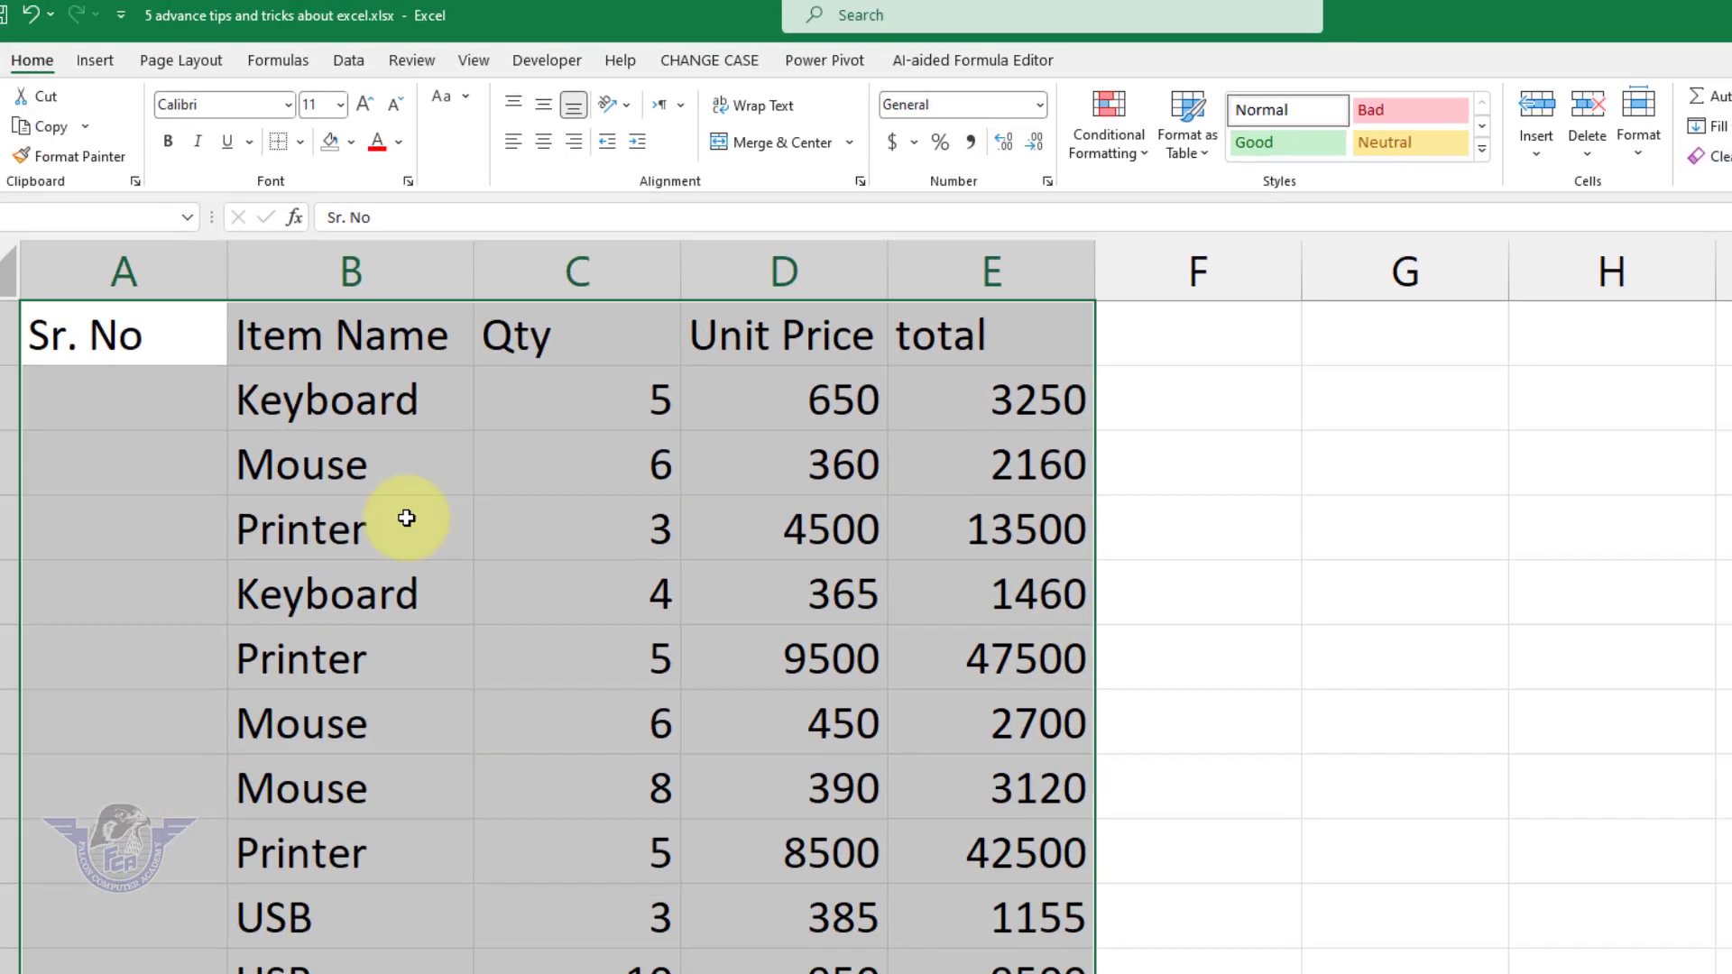
Step: Enter the serial numbers 1 to 7 in cells A2 to A8 of the Sr. No column to test the rule
{"action": "left_click", "coordinate": [236, 394]}
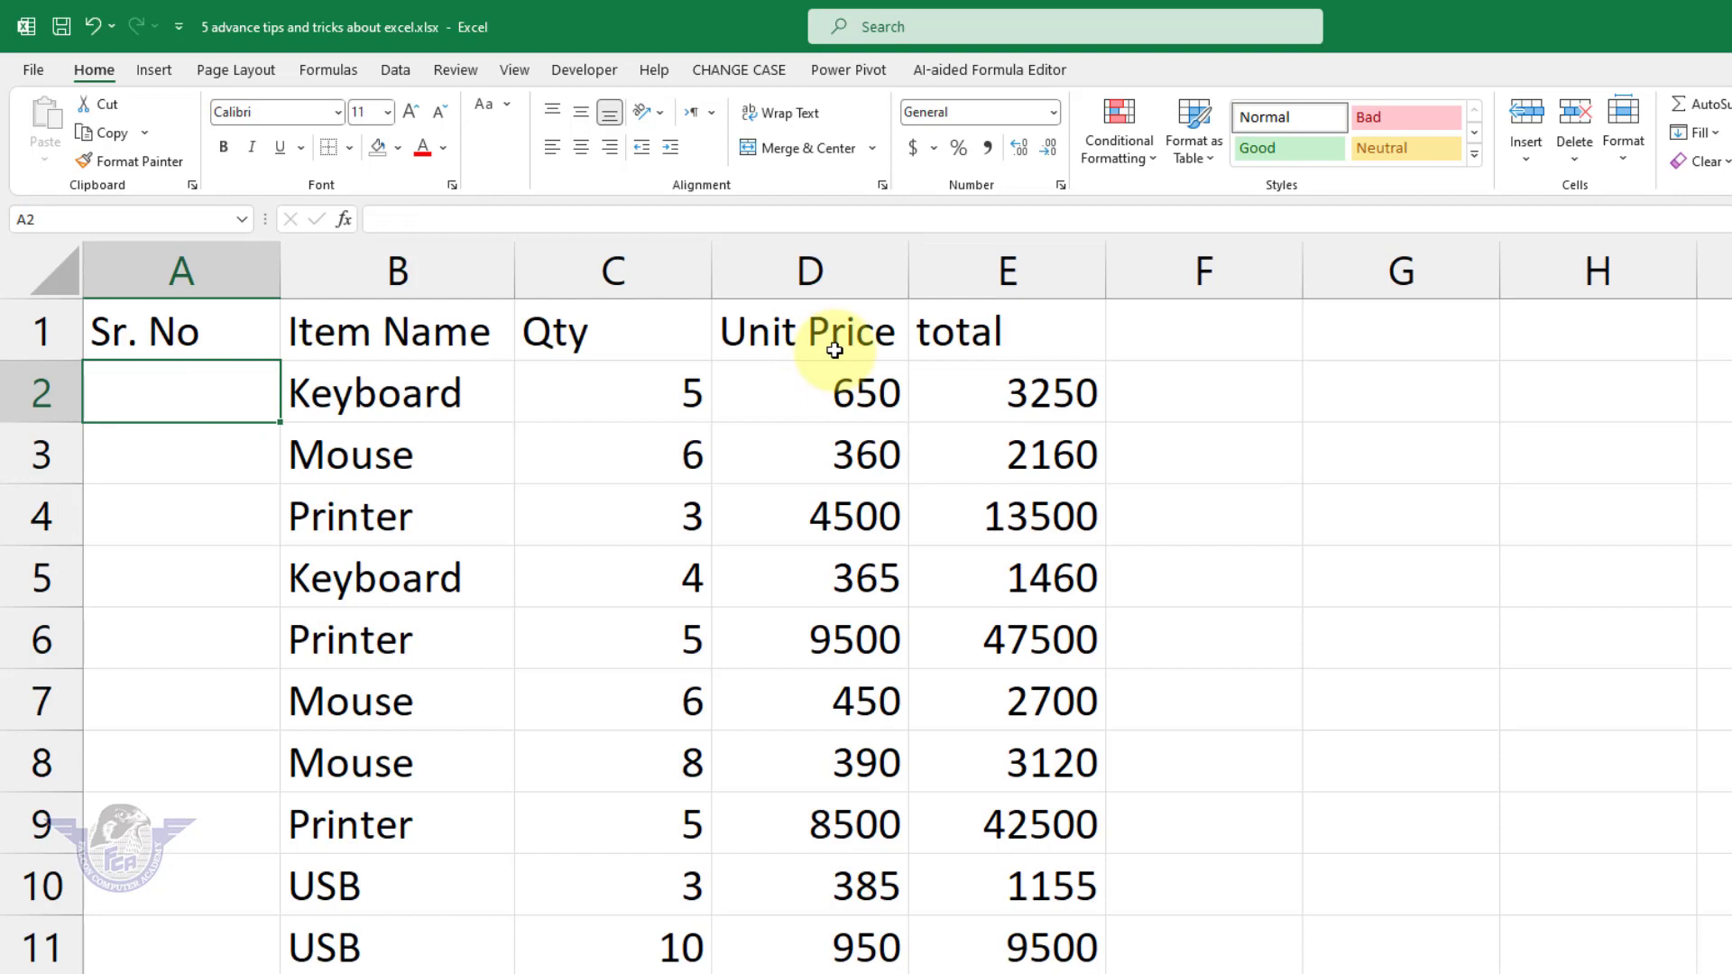
{"action": "type", "text": "1"}
{"action": "key", "text": "Return"}
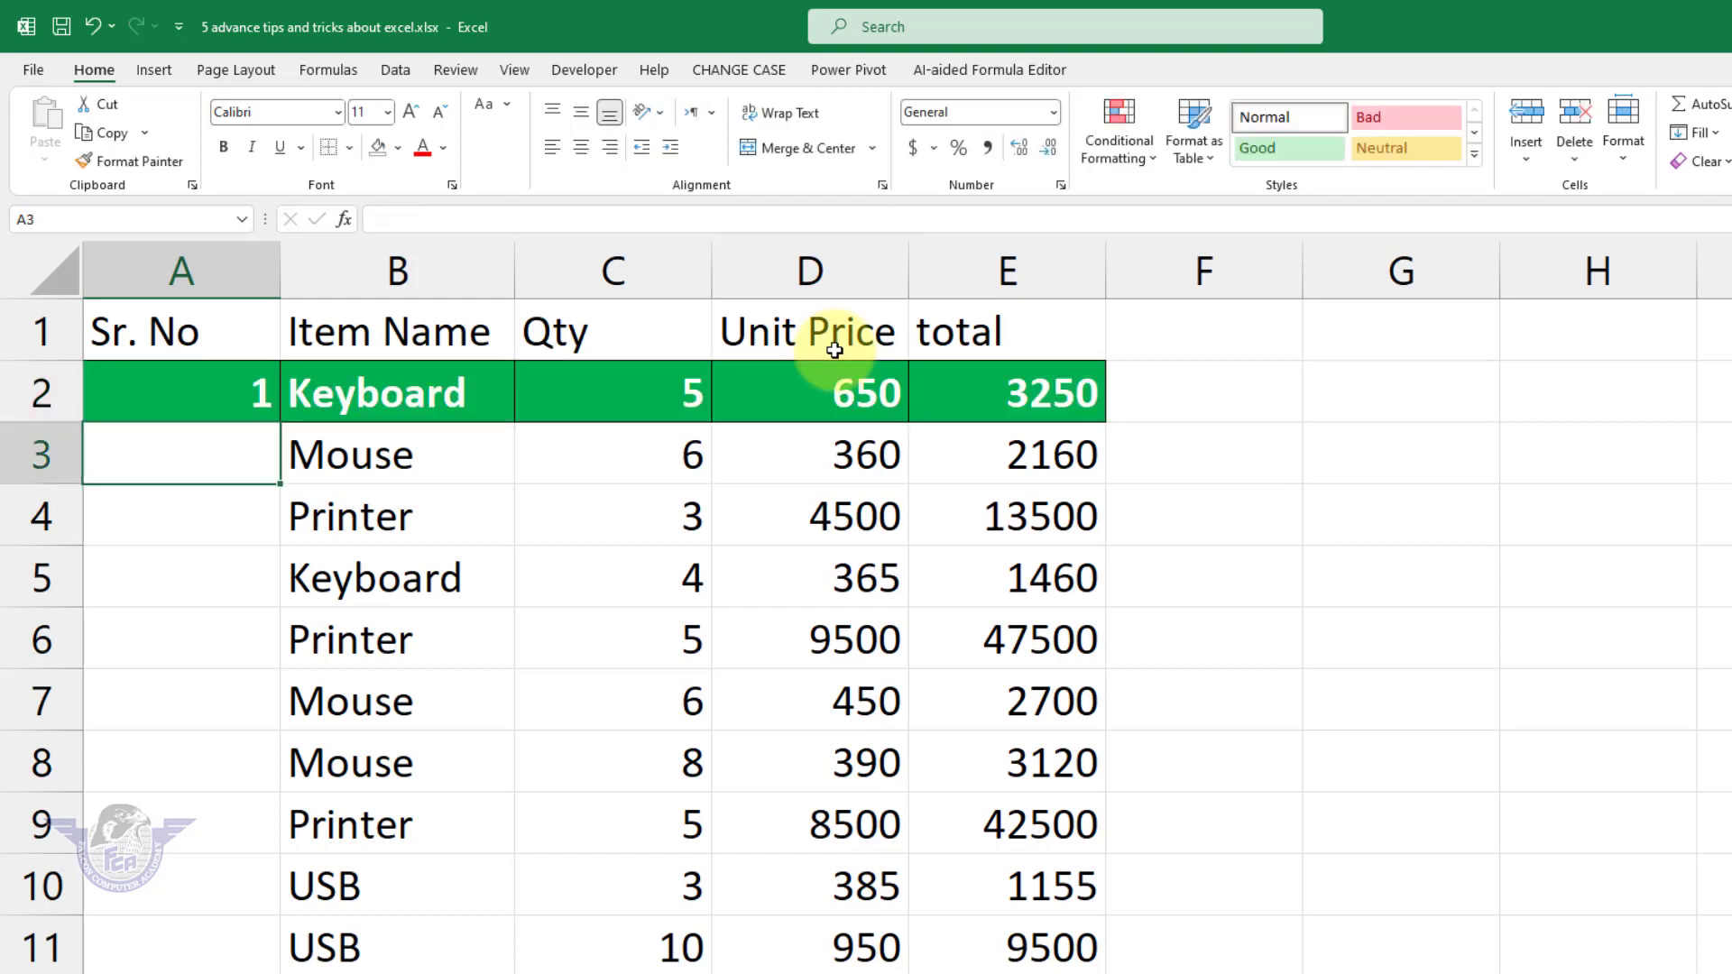
{"action": "type", "text": "2"}
{"action": "key", "text": "Return"}
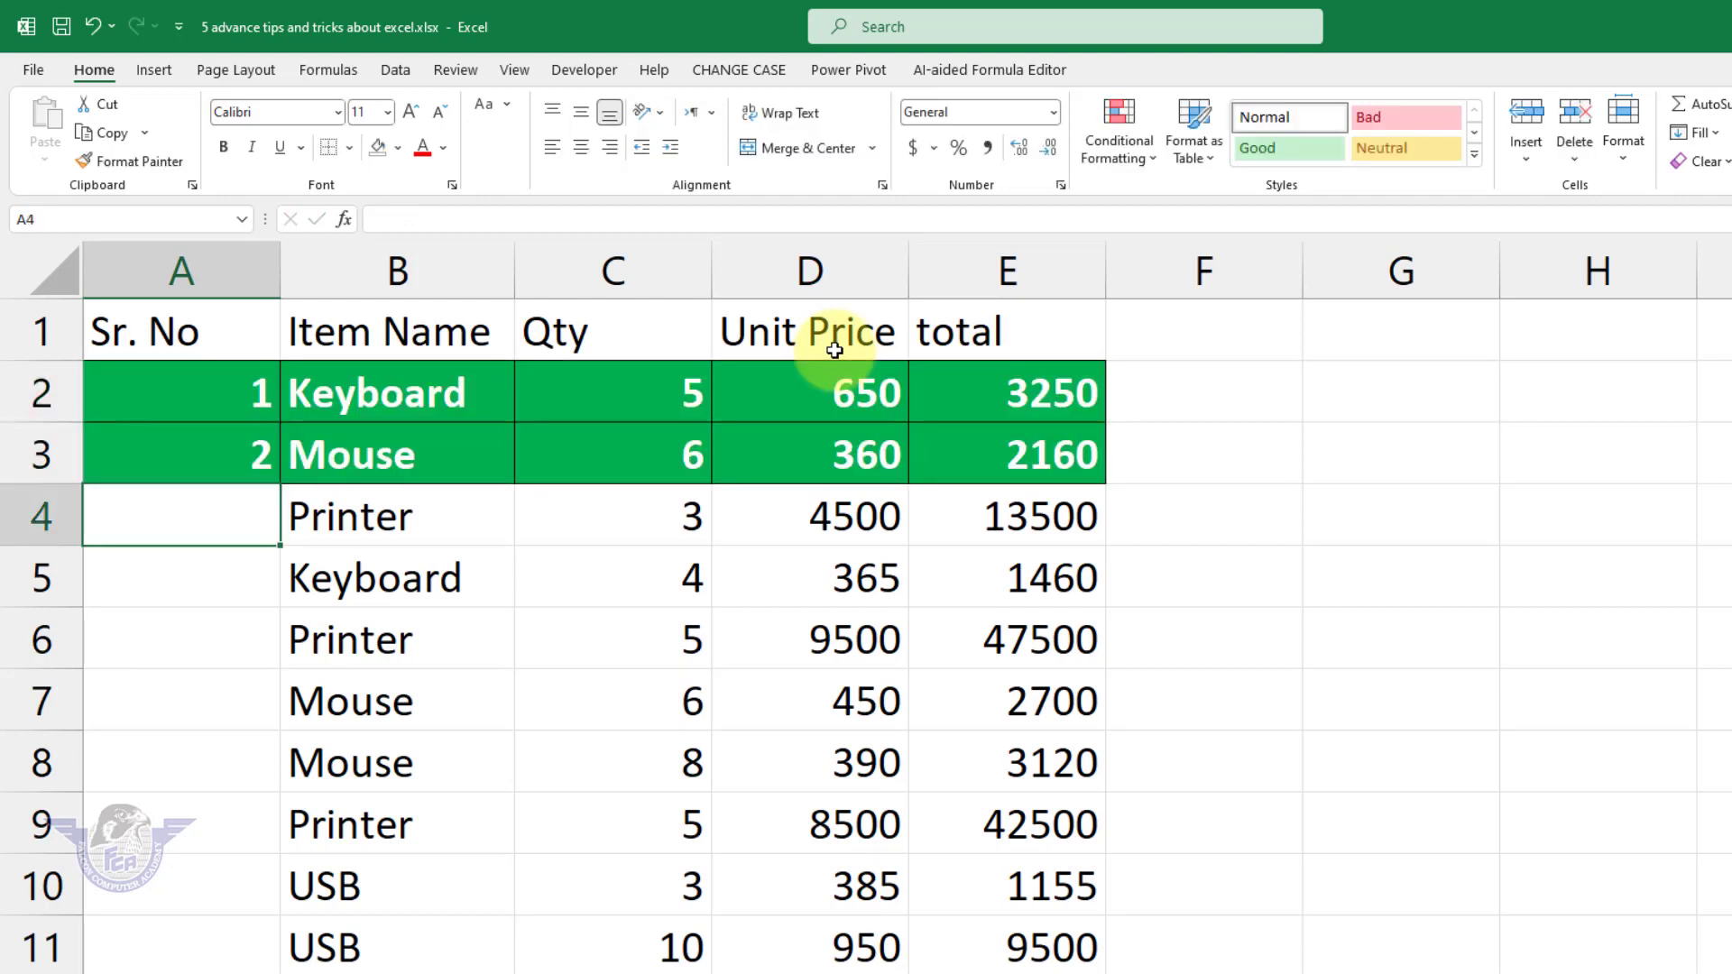
{"action": "type", "text": "3"}
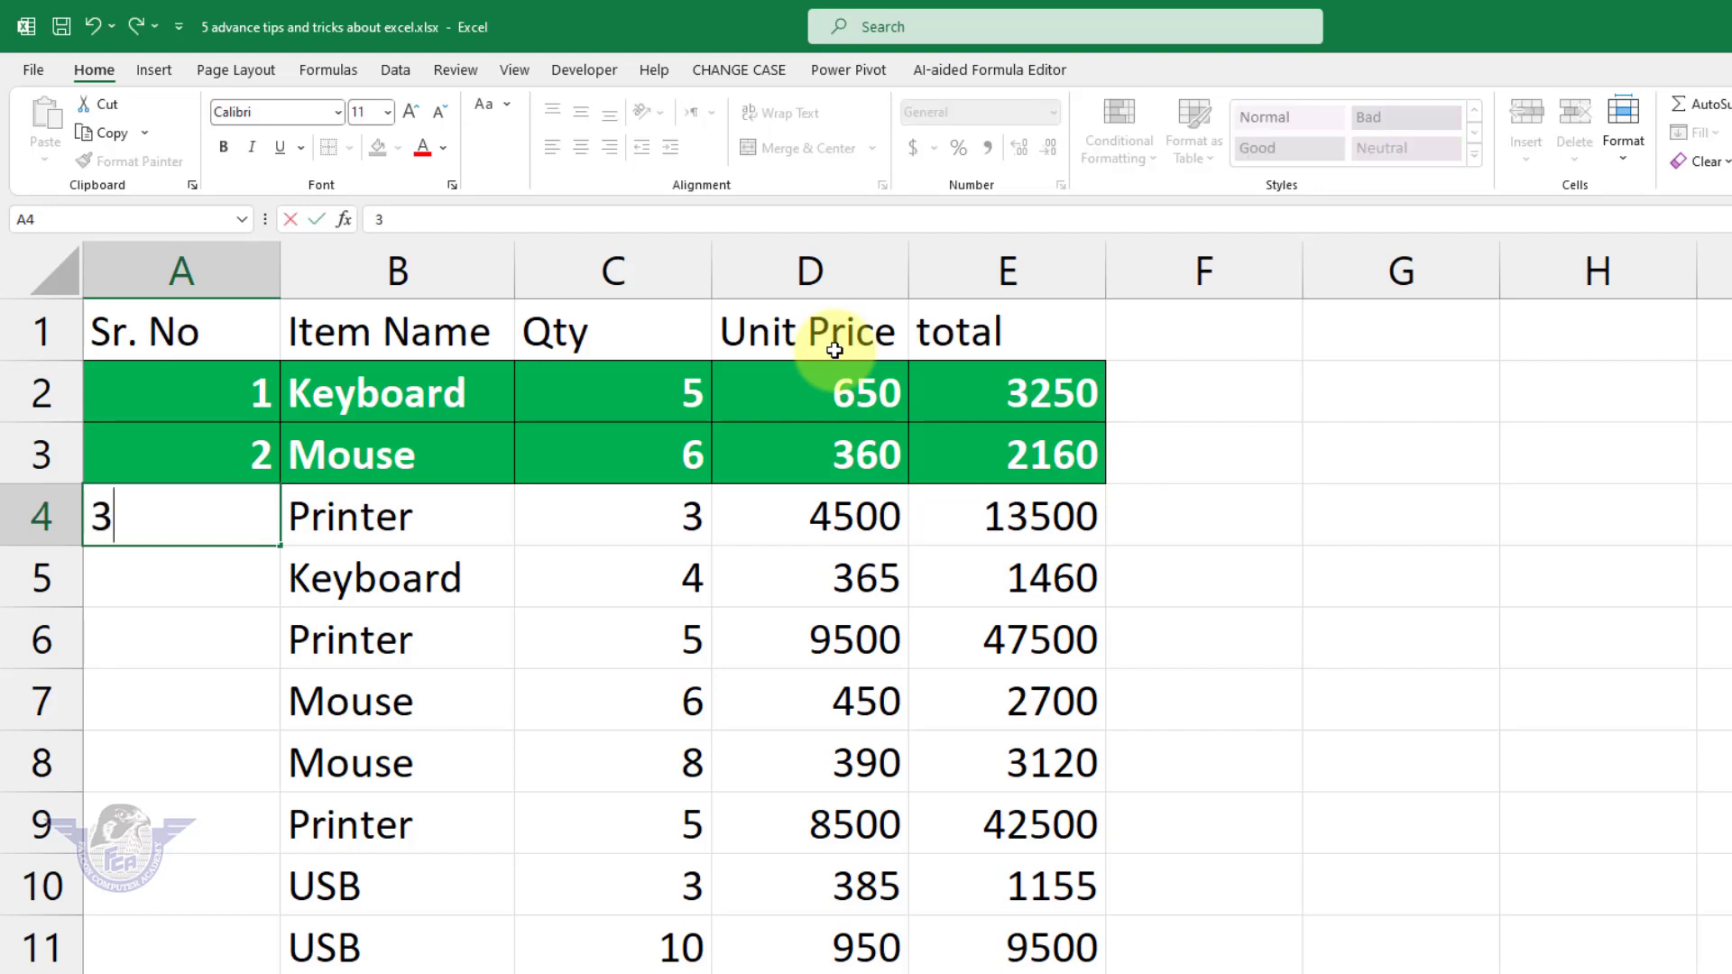
{"action": "key", "text": "Return"}
{"action": "type", "text": "4"}
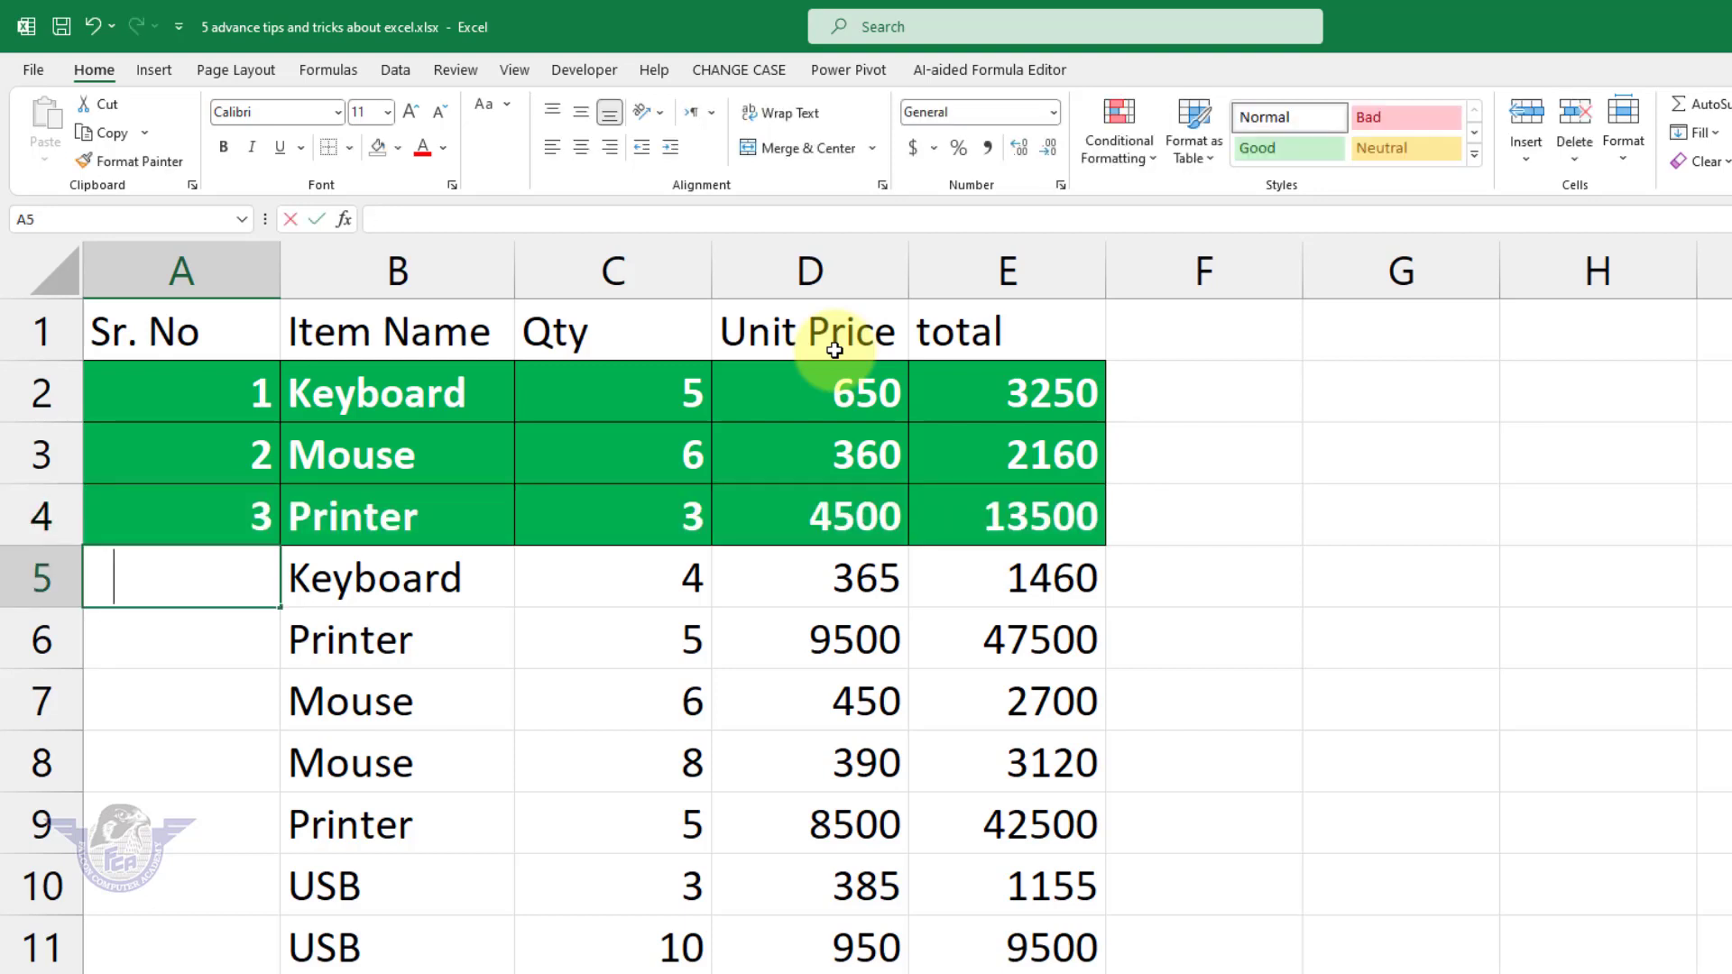
{"action": "key", "text": "Return"}
{"action": "type", "text": "5"}
{"action": "key", "text": "Return"}
{"action": "type", "text": "6"}
{"action": "key", "text": "Return"}
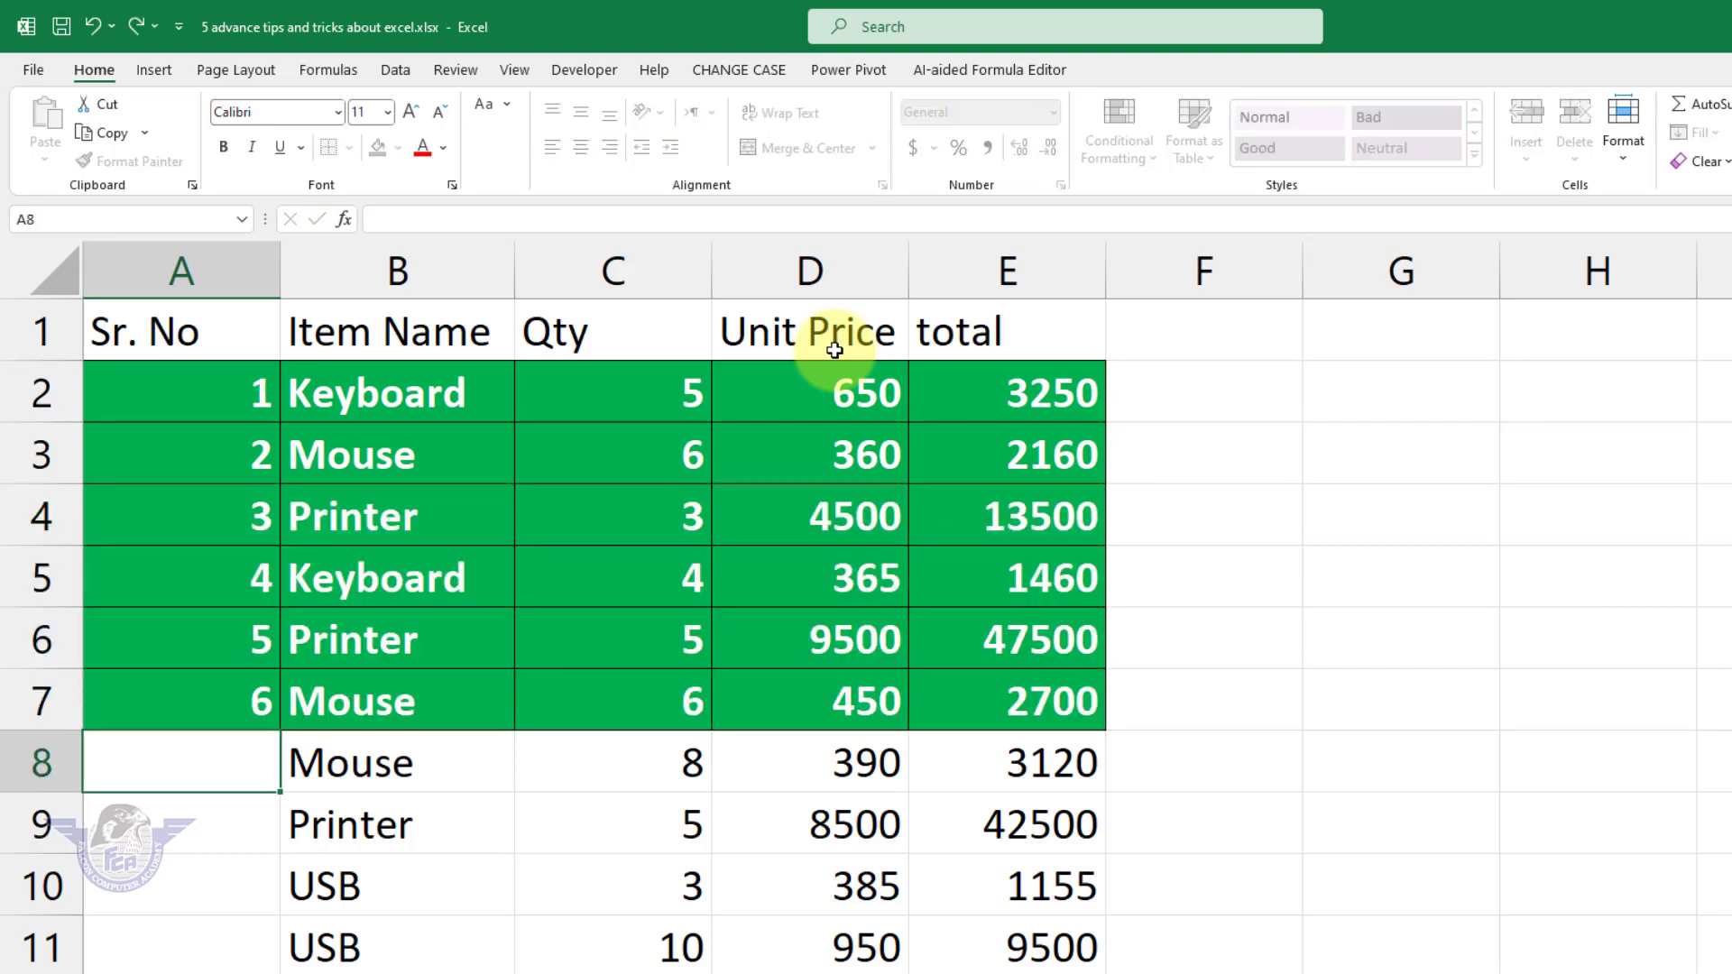
{"action": "type", "text": "7"}
{"action": "key", "text": "Return"}
Step: Clear the serial numbers in cells A8 up to A5, one at a time
{"action": "key", "text": "Up"}
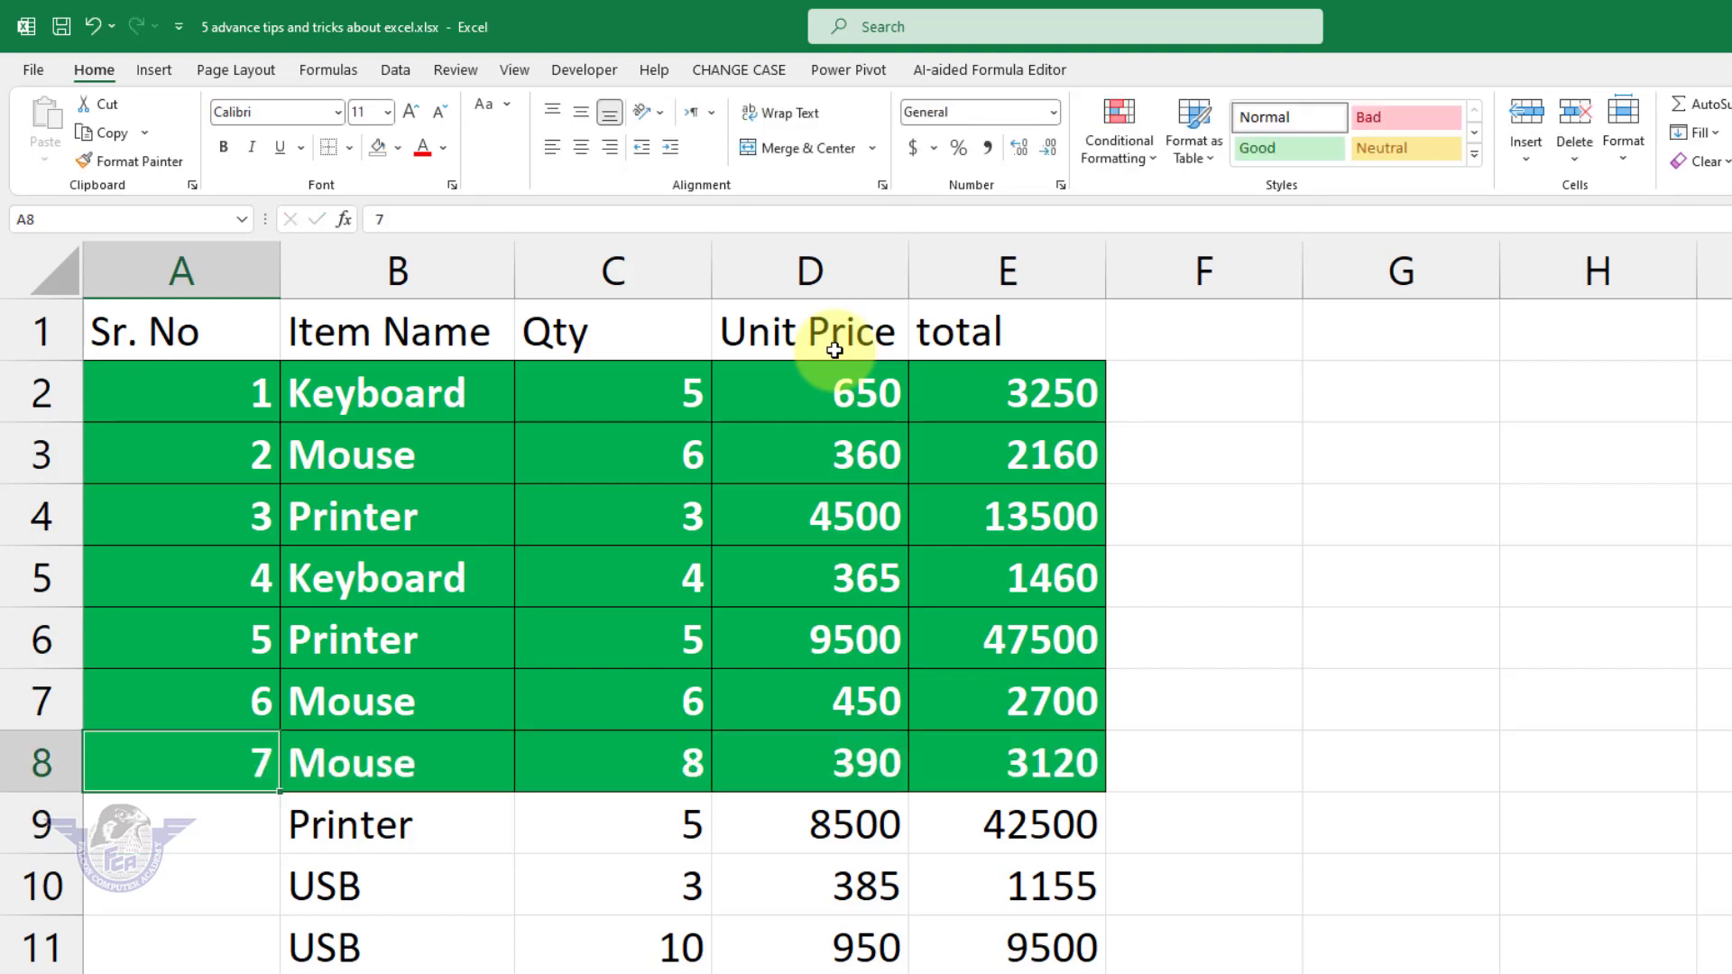
{"action": "key", "text": "Delete"}
{"action": "key", "text": "Up"}
{"action": "key", "text": "Delete"}
{"action": "key", "text": "Up"}
{"action": "key", "text": "Delete"}
{"action": "key", "text": "Up"}
{"action": "key", "text": "Delete"}
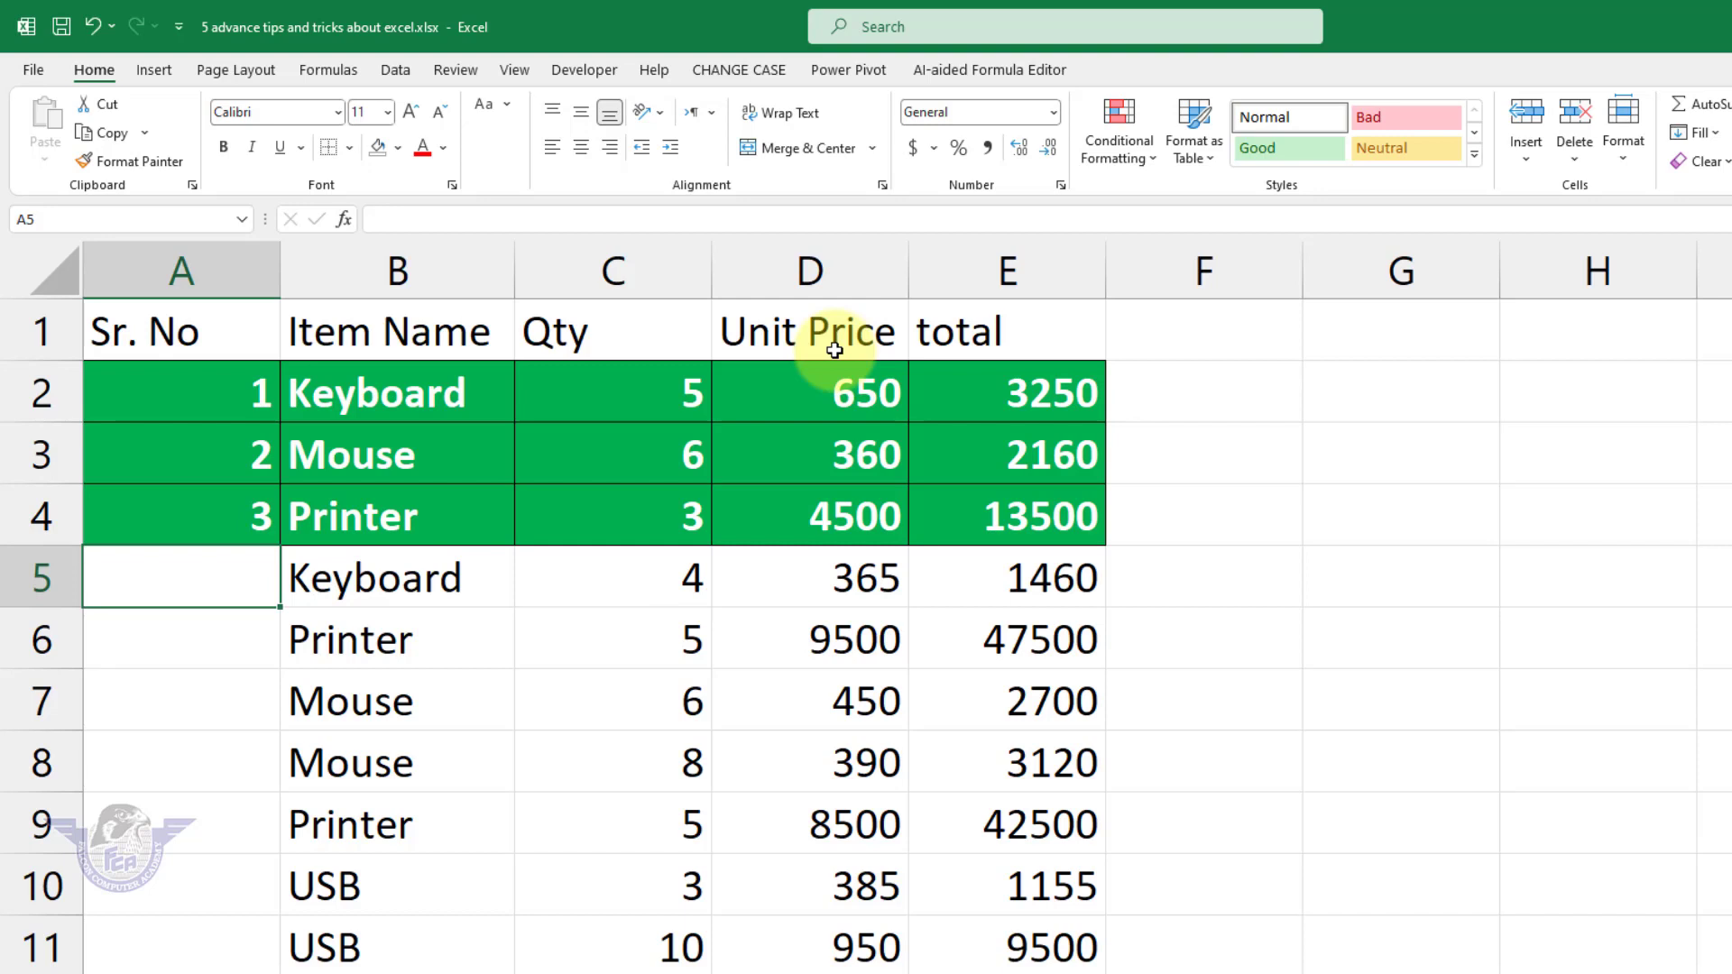
Step: Enter the serial numbers 4, 5 and 6 in cells A5 to A7
{"action": "type", "text": "4"}
{"action": "key", "text": "Return"}
{"action": "type", "text": "5"}
{"action": "key", "text": "Return"}
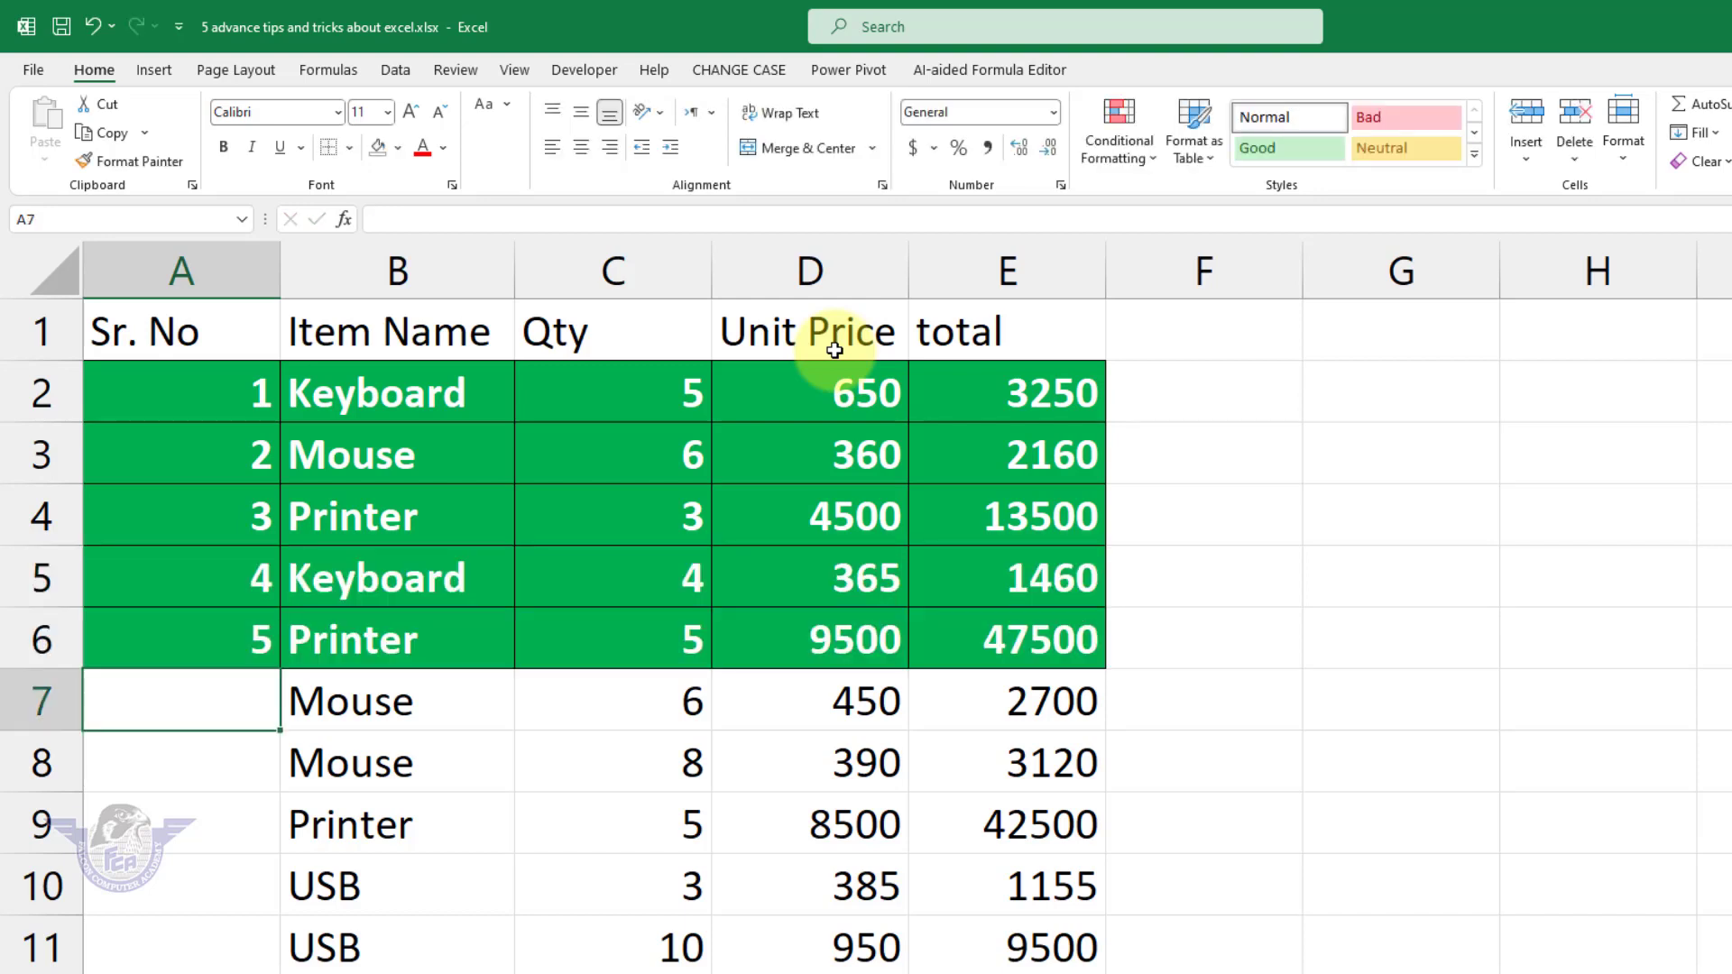
{"action": "type", "text": "6"}
{"action": "key", "text": "Return"}
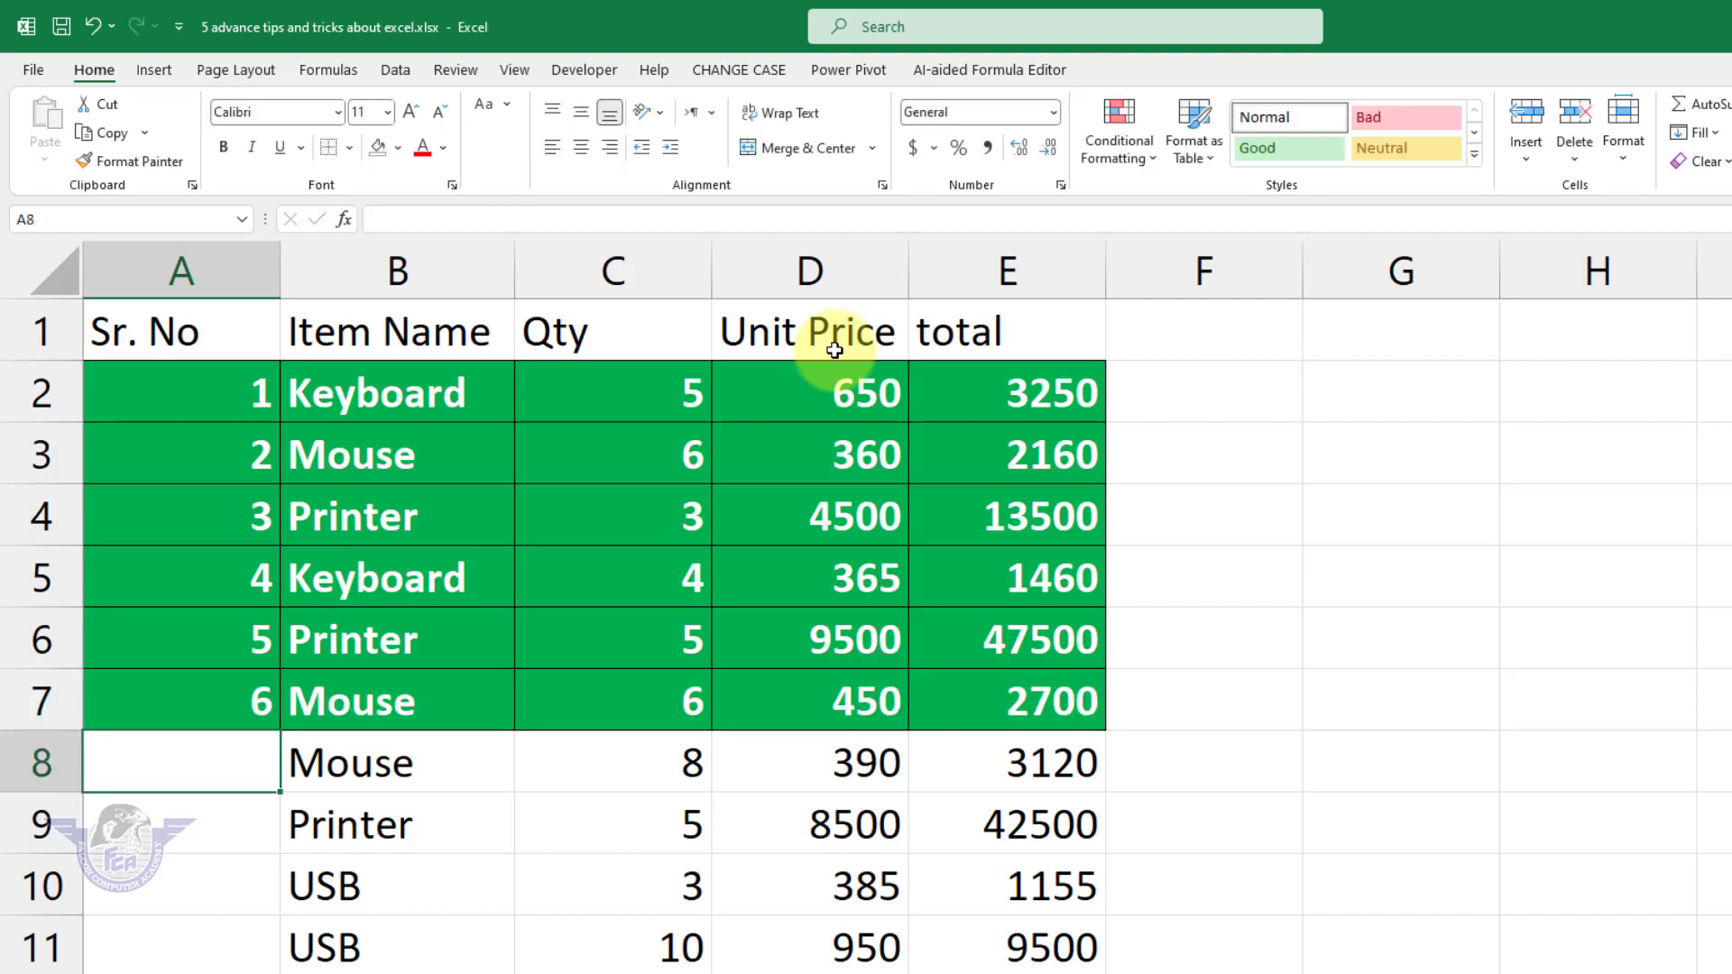